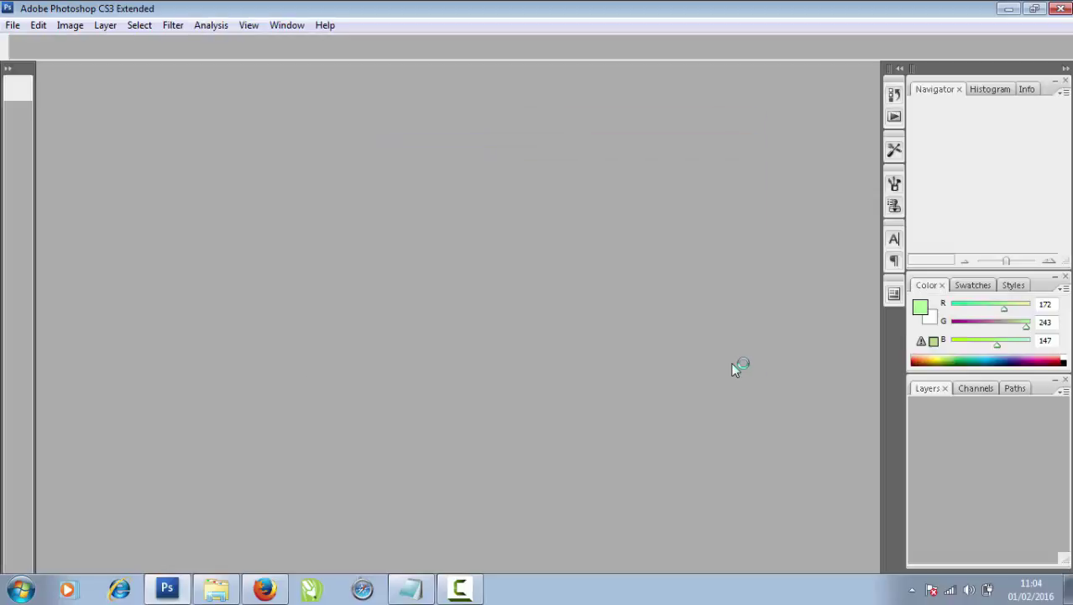
# Step: Create a new document Untitled-1, 1000 px wide by 1500 px high, with a white background
pyautogui.click(13, 25)
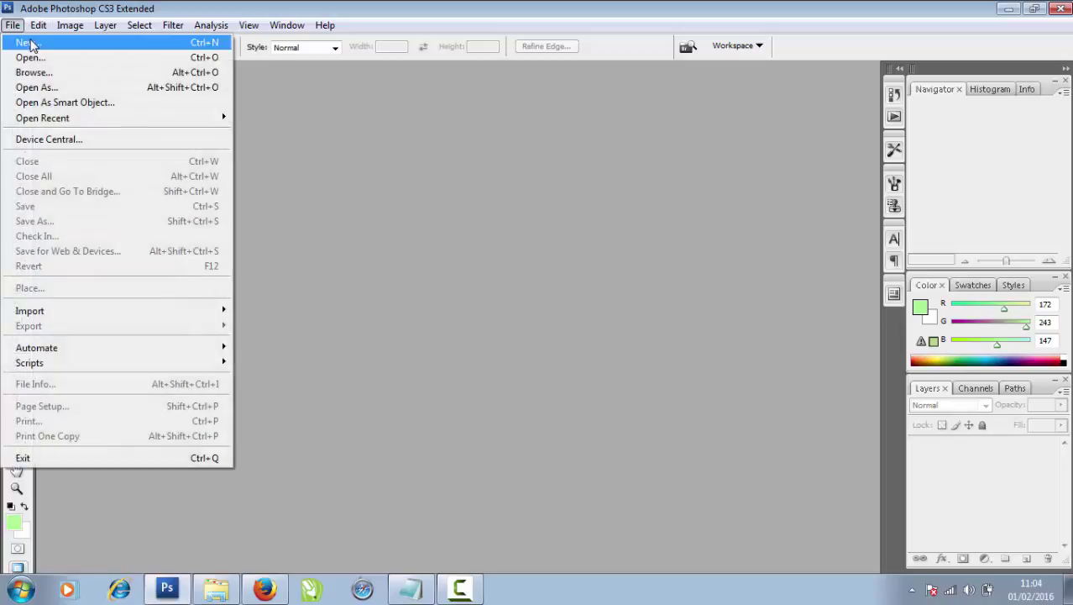
pyautogui.click(30, 44)
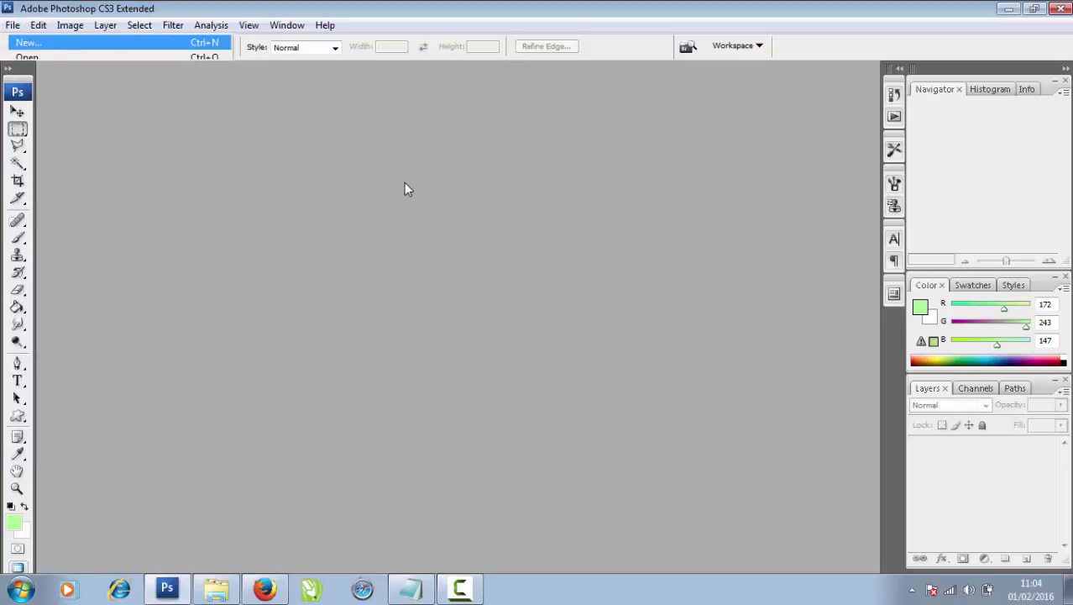
pyautogui.click(491, 206)
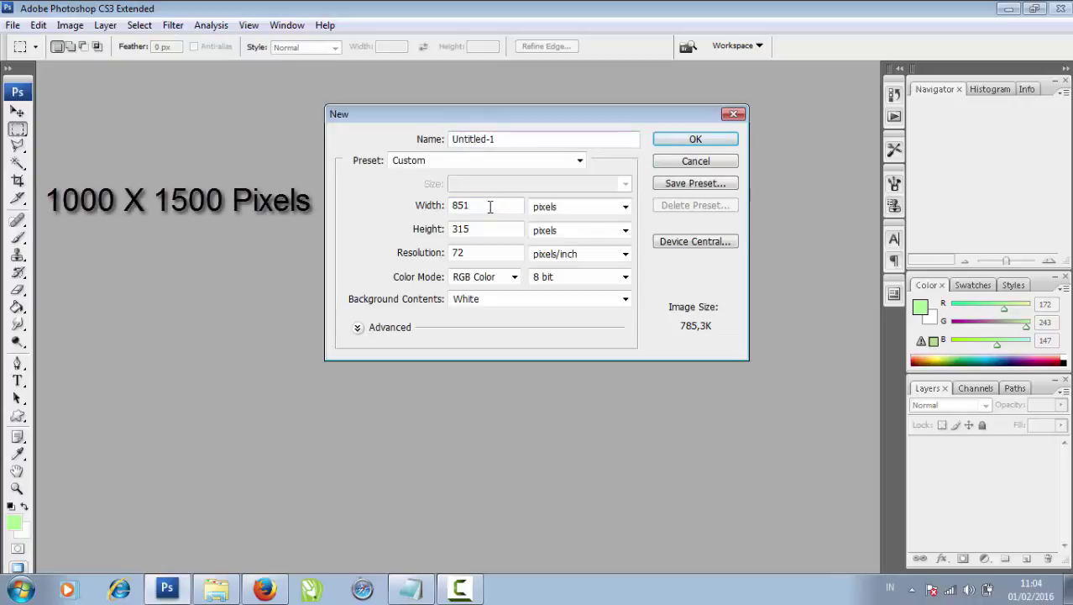
pyautogui.click(422, 204)
pyautogui.write('1')
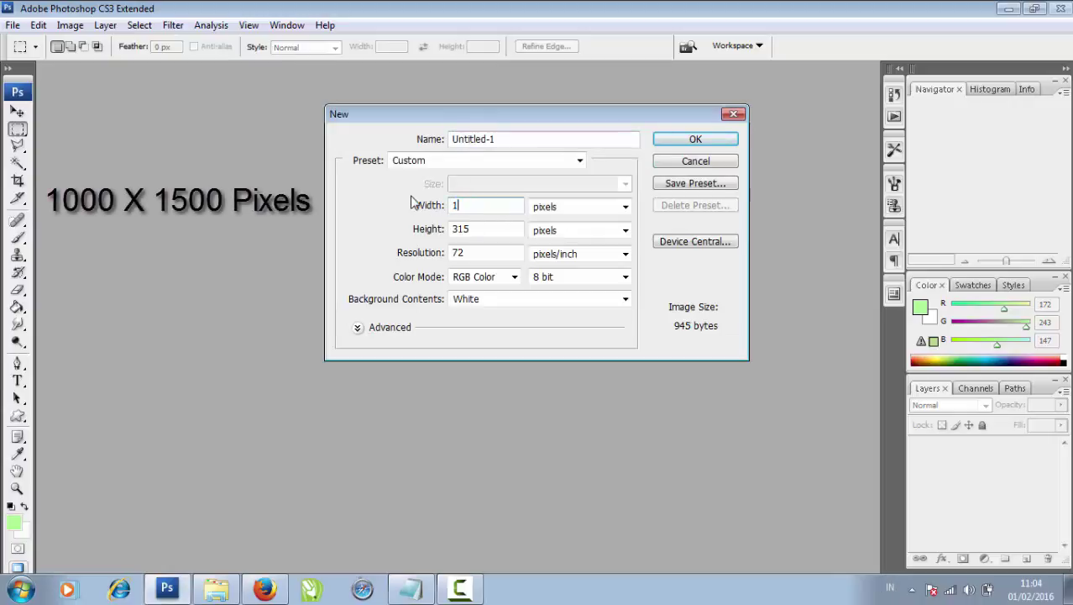
pyautogui.write('000')
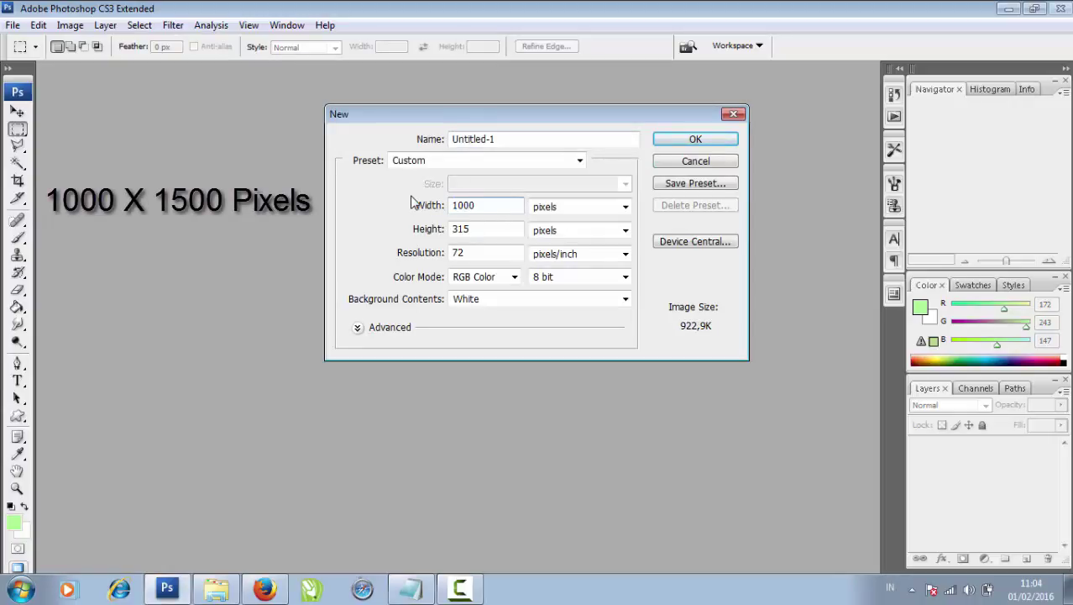
pyautogui.click(430, 230)
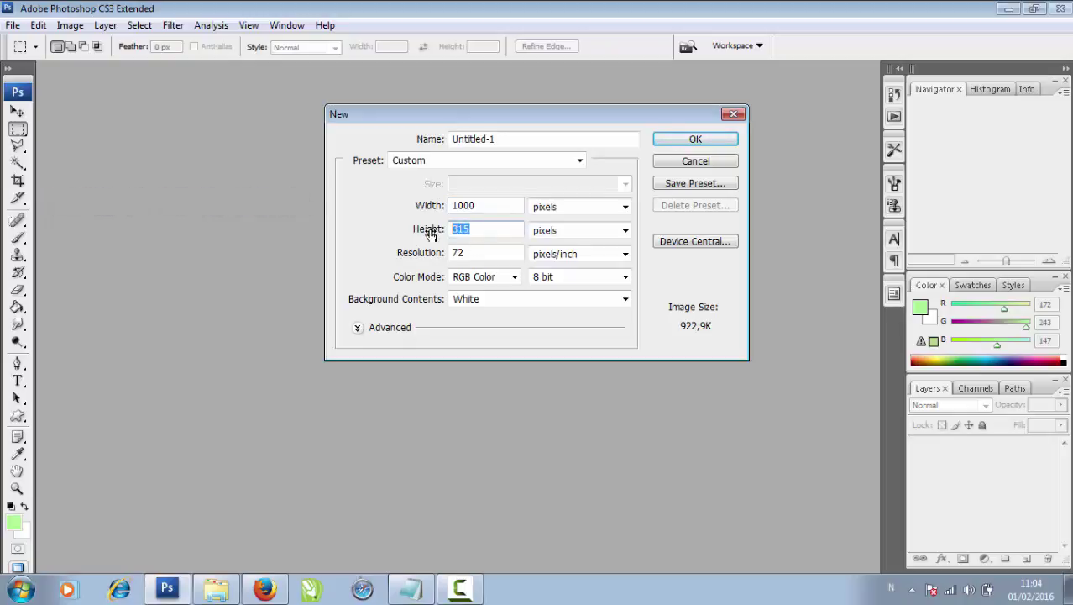
pyautogui.write('1500')
pyautogui.click(714, 141)
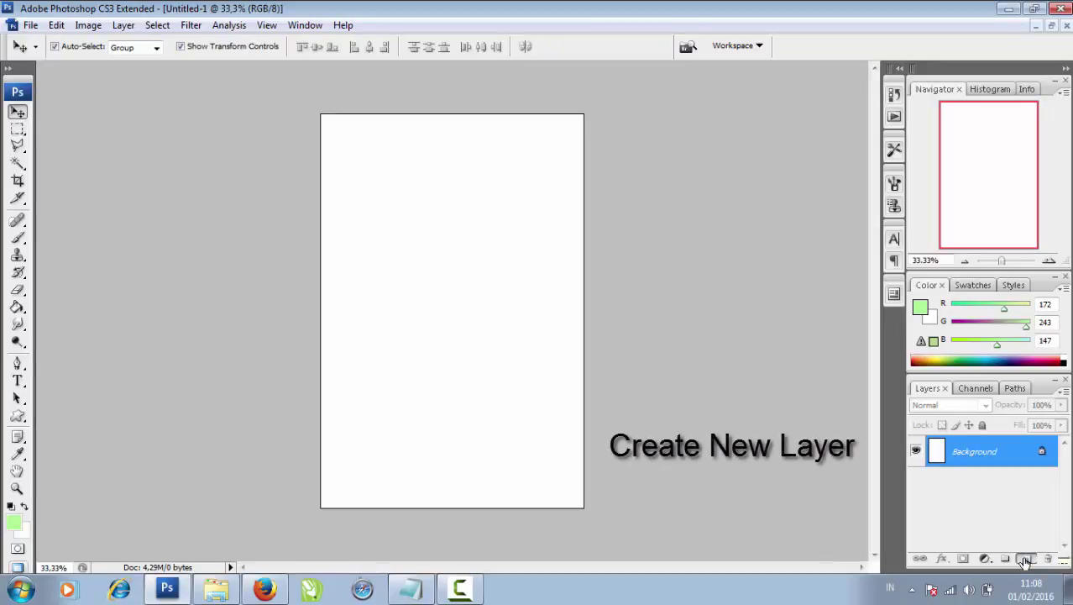
# Step: Add a new empty layer above Background and rename it 'whells'
pyautogui.click(1026, 559)
pyautogui.doubleClick(973, 452)
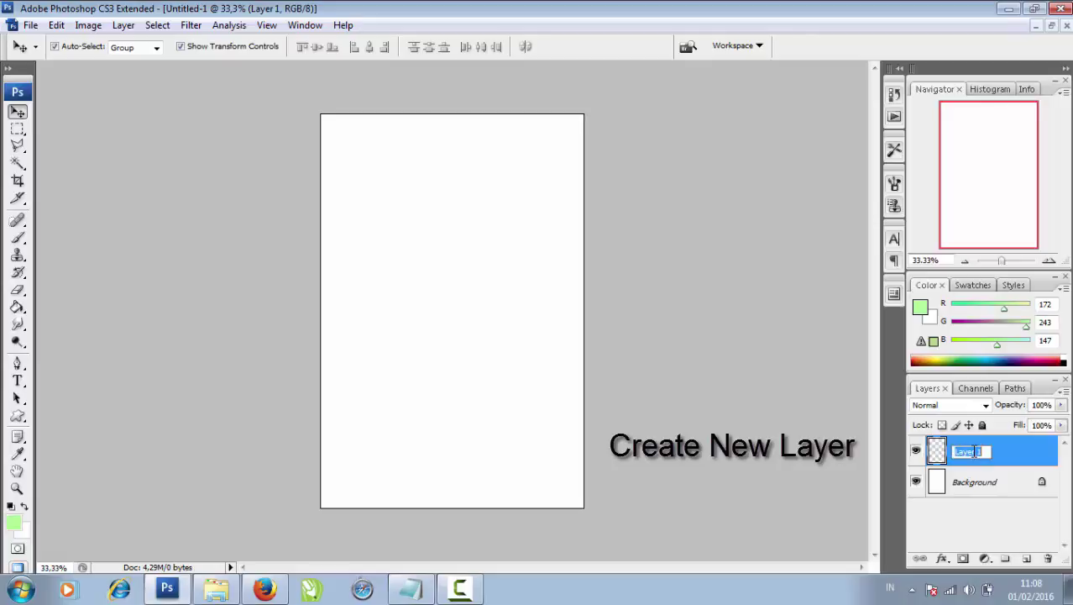
pyautogui.write('whells')
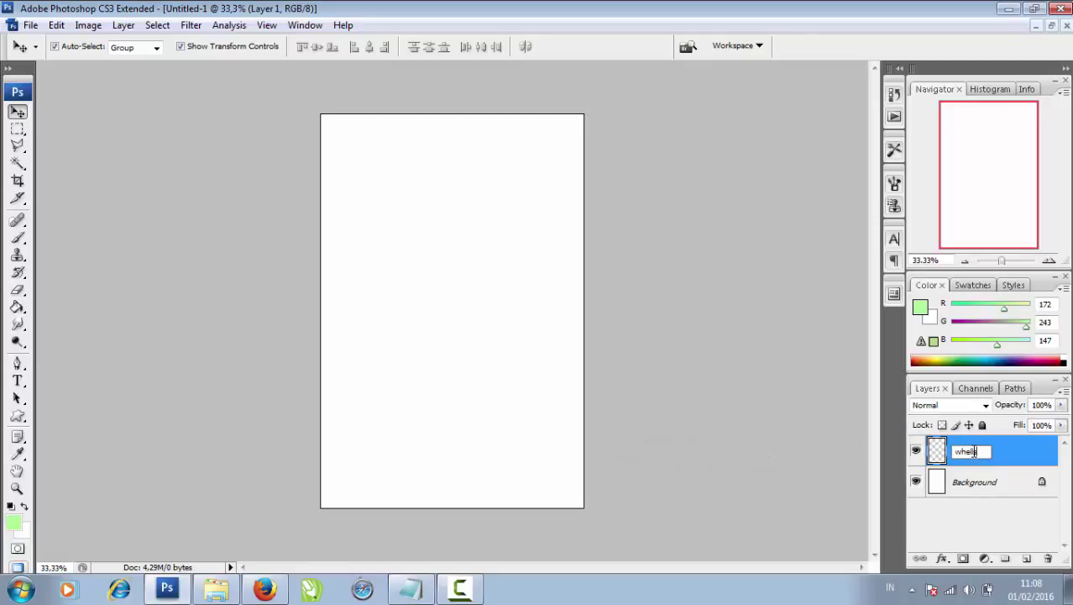
pyautogui.press('Return')
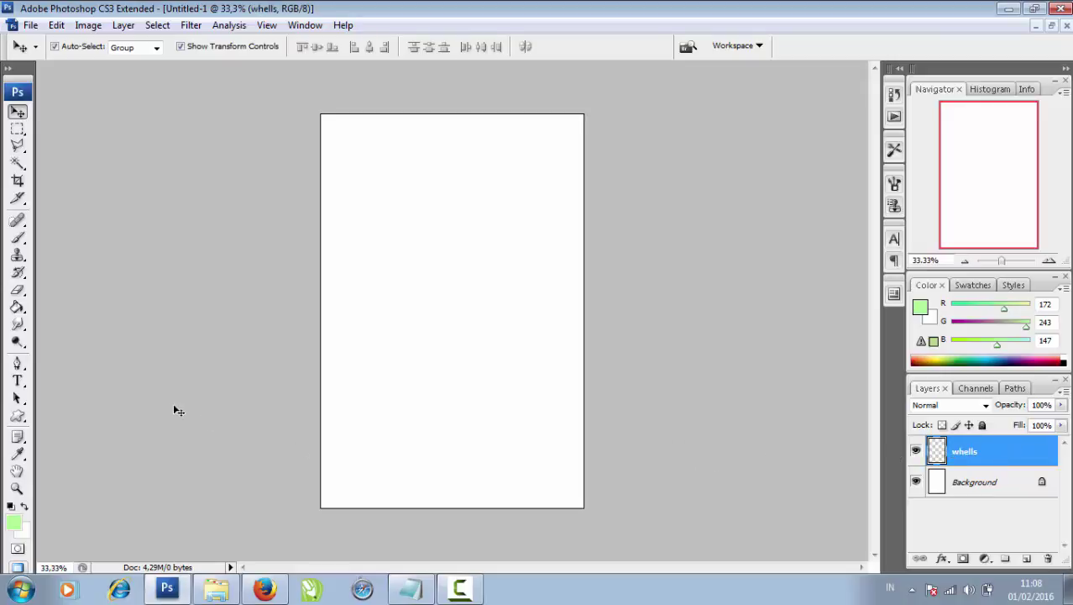
# Step: Load the Symbols shape set into the Custom Shape tool's preset picker
pyautogui.click(18, 416)
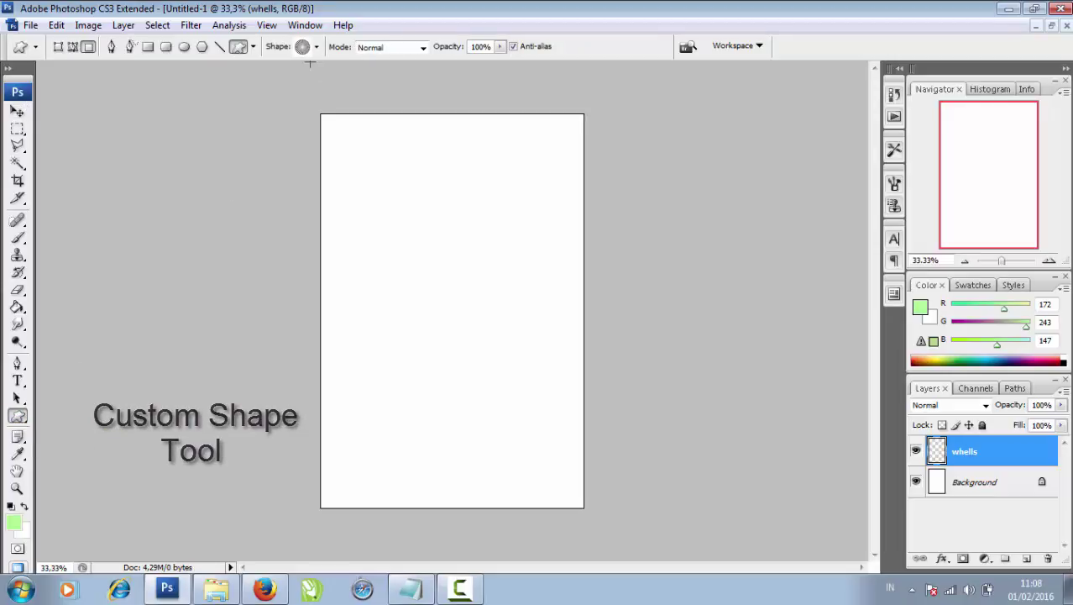
pyautogui.click(317, 48)
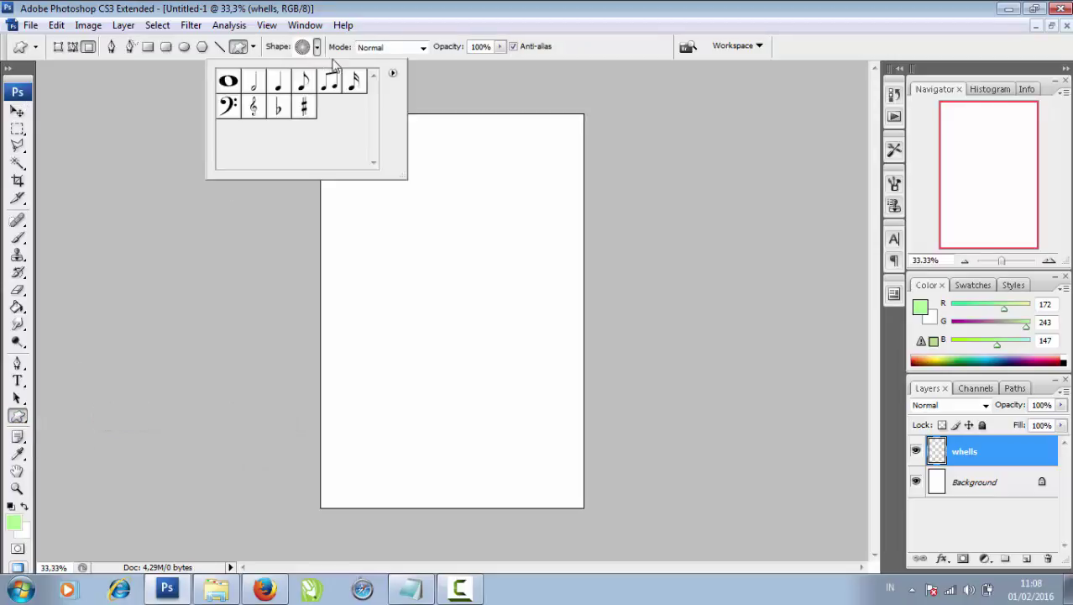
pyautogui.click(393, 76)
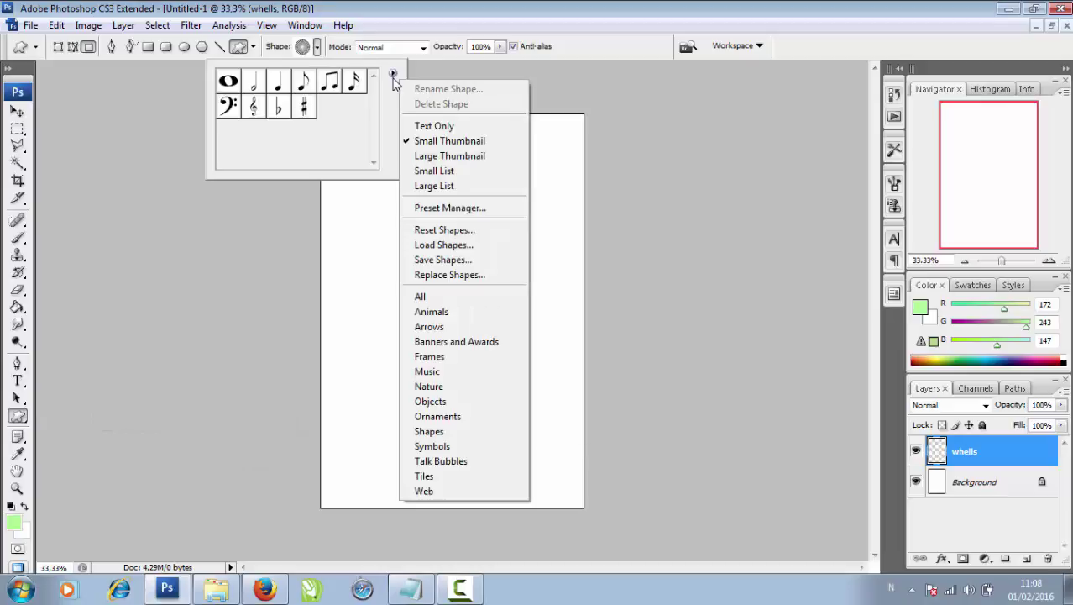
pyautogui.click(457, 446)
pyautogui.click(468, 233)
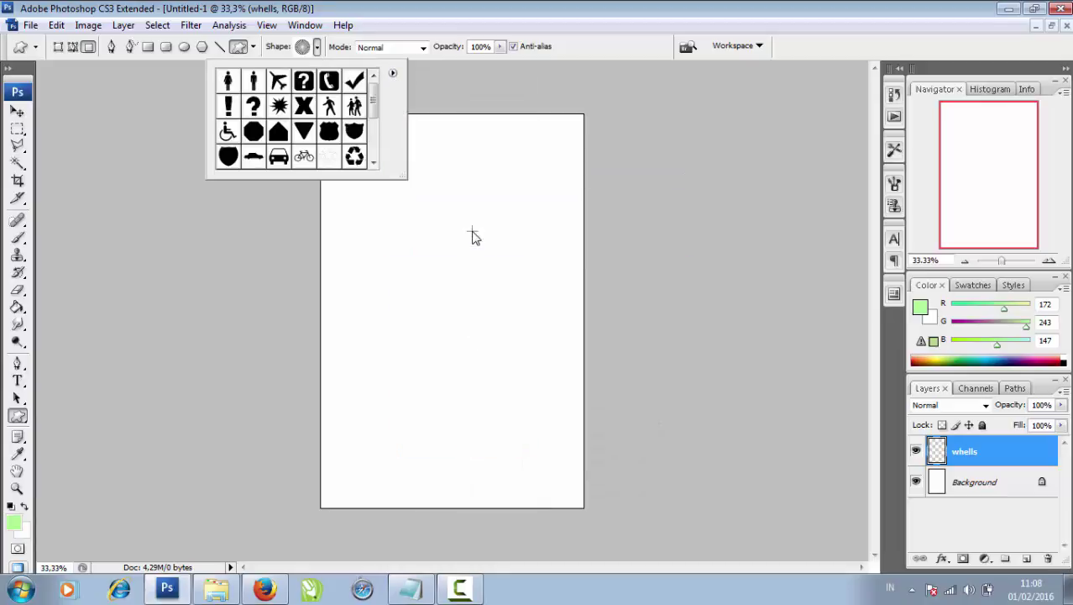
# Step: Draw the light green sunburst wheel shape across the upper right of the canvas
pyautogui.moveTo(373, 98); pyautogui.dragTo(377, 137)
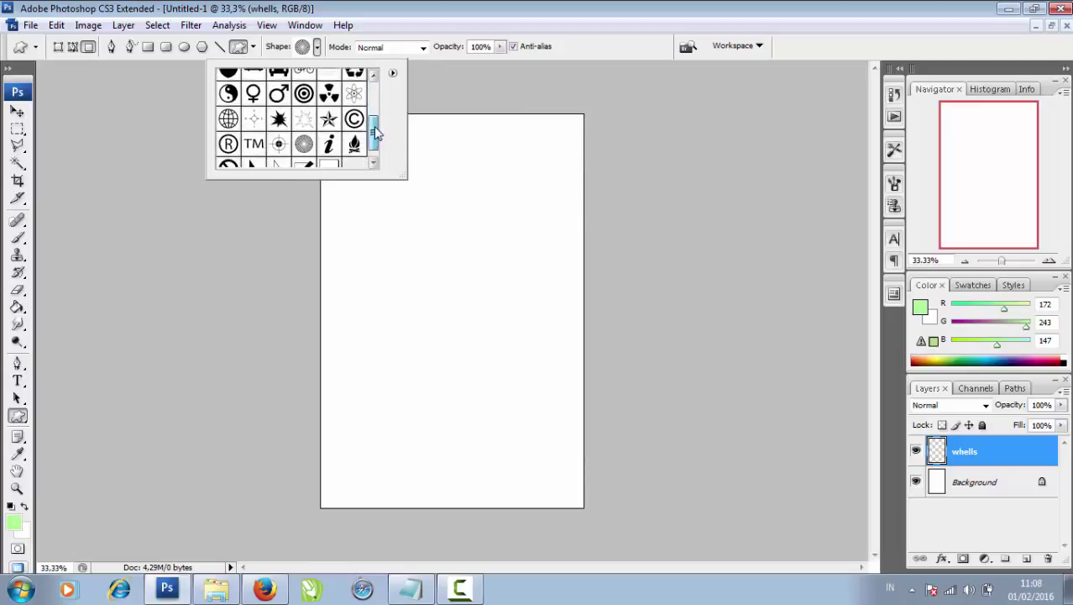
pyautogui.click(304, 132)
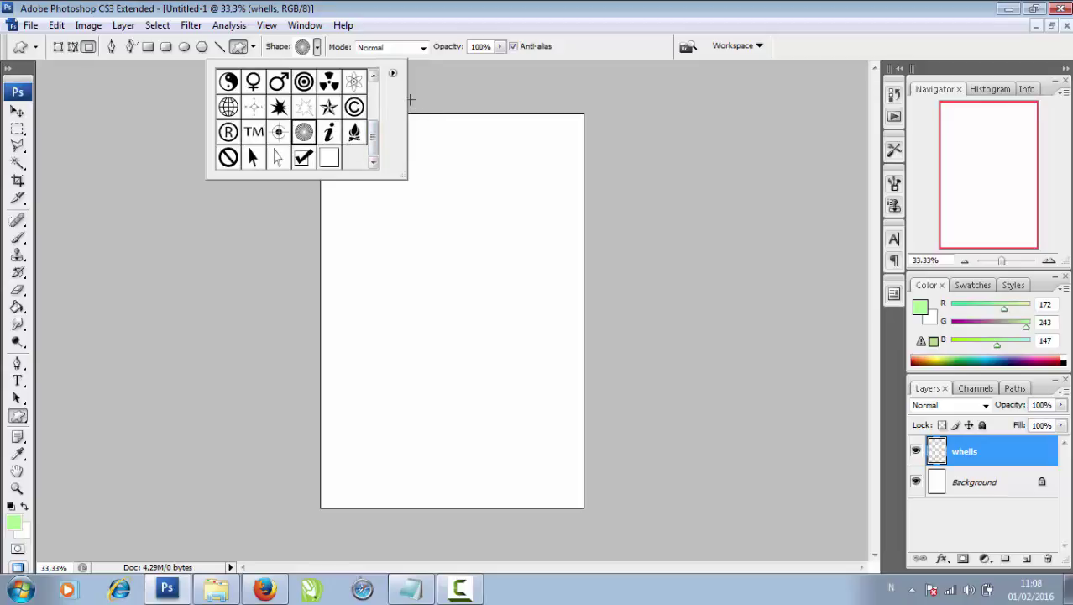
pyautogui.moveTo(412, 141); pyautogui.dragTo(573, 304)
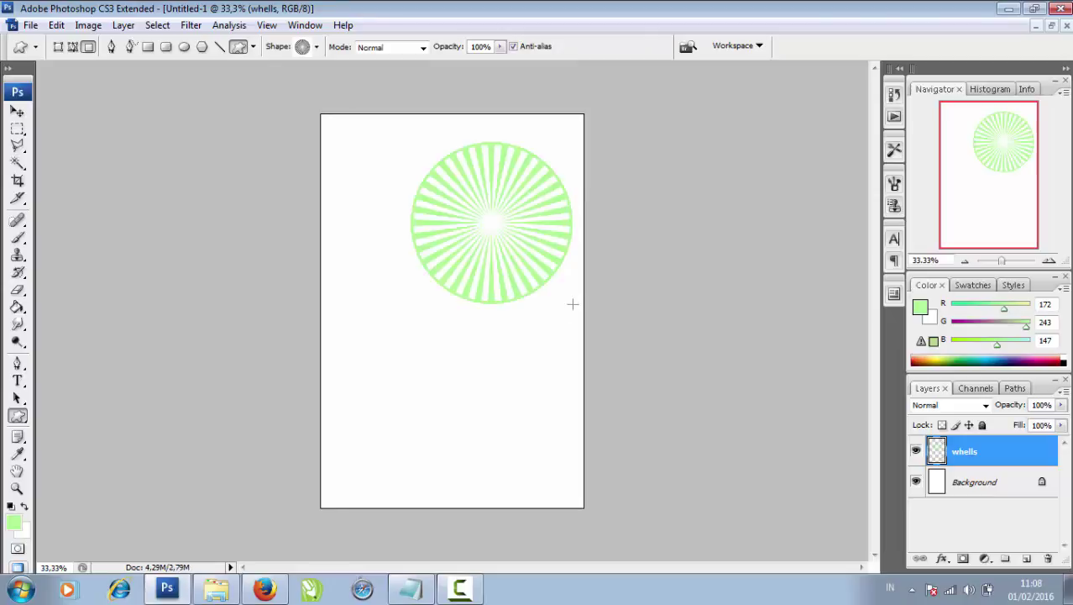
pyautogui.click(17, 111)
# Step: Nudge the sunburst upward and scale it up to cover the top of the canvas
pyautogui.hotkey('shift', 'Up')
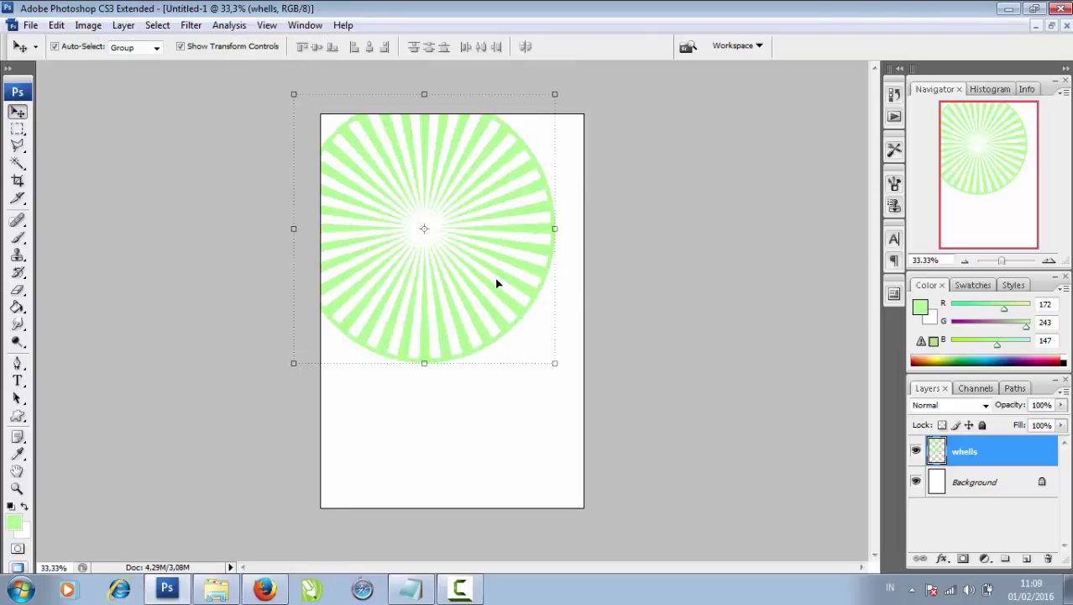
pyautogui.hotkey('shift', 'Up')
pyautogui.hotkey('shift', 'Up')
pyautogui.hotkey('shift', 'Up')
pyautogui.hotkey('shift', 'Up')
pyautogui.hotkey('shift', 'Up')
pyautogui.hotkey('shift', 'Up')
pyautogui.hotkey('shift', 'Up')
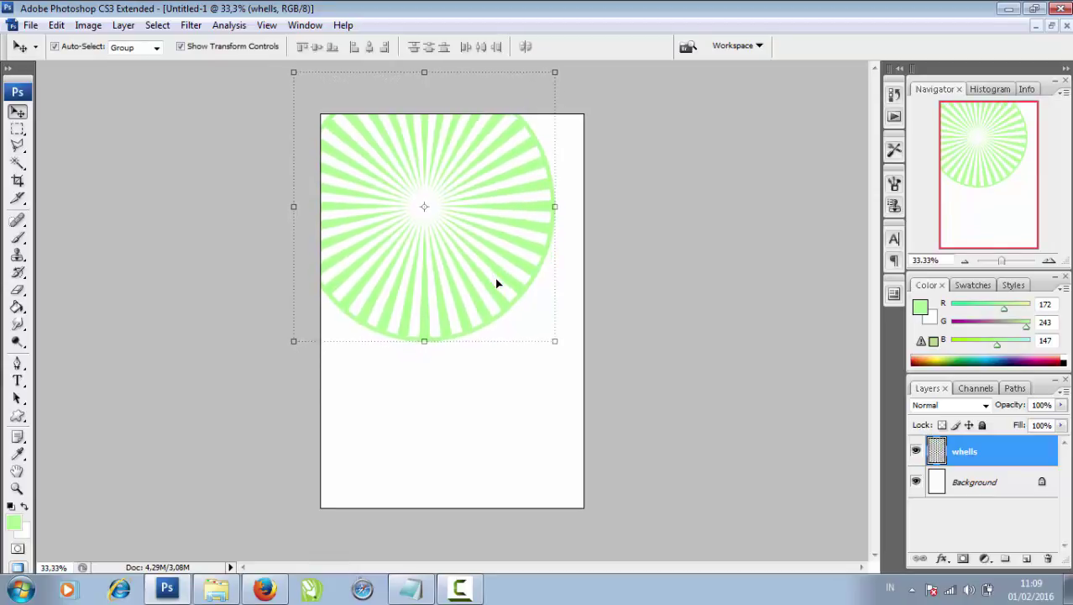
pyautogui.hotkey('shift', 'Up')
pyautogui.hotkey('shift', 'Up')
pyautogui.hotkey('shift', 'Up')
pyautogui.hotkey('shift', 'Up')
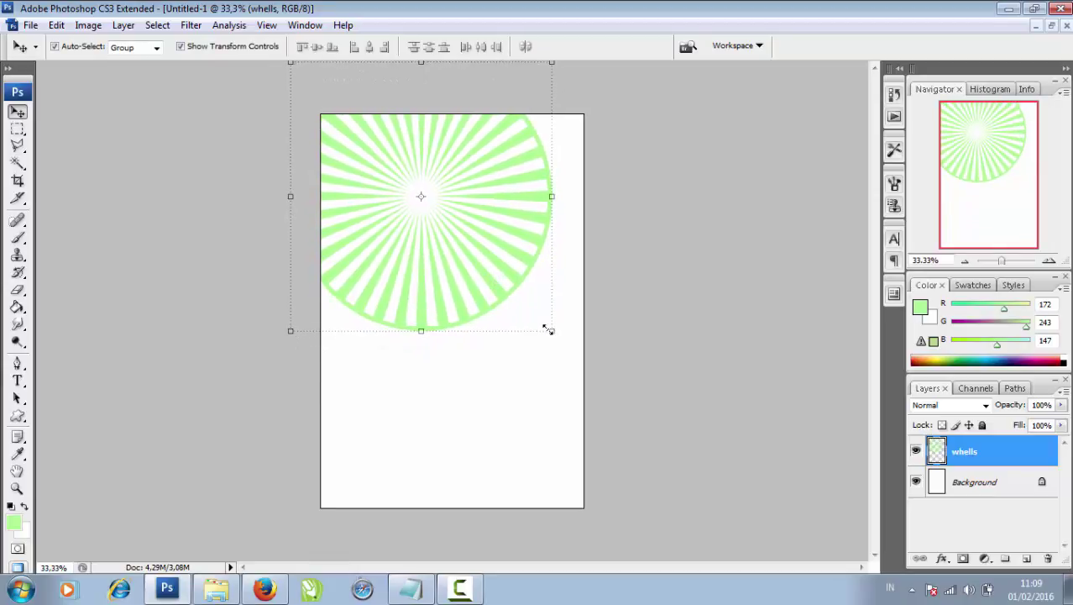
pyautogui.moveTo(554, 330); pyautogui.dragTo(571, 357)
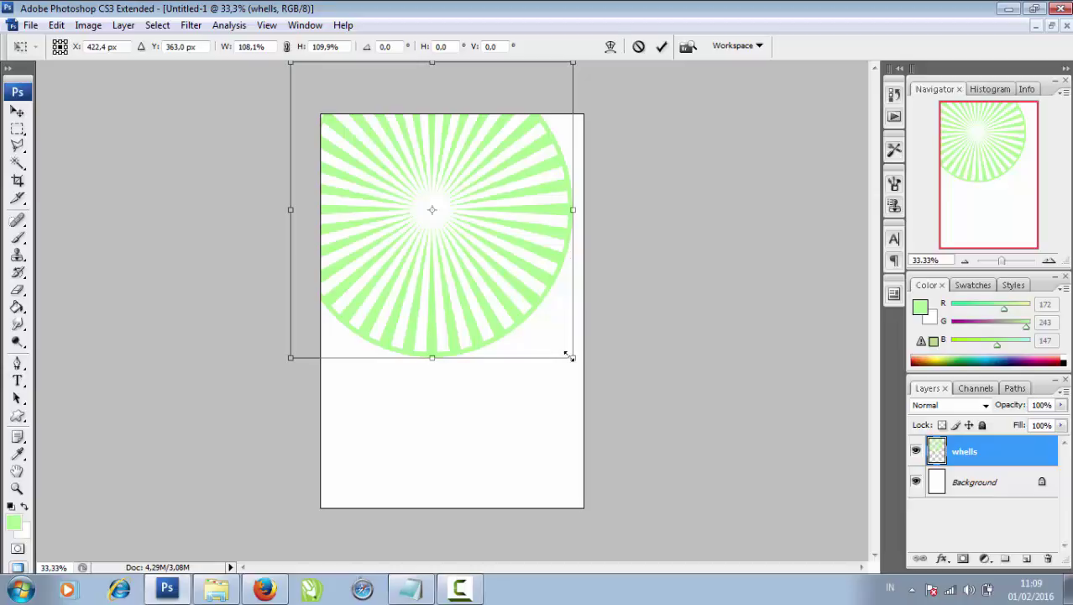
pyautogui.moveTo(571, 357)
pyautogui.mouseDown()
pyautogui.moveTo(619, 415)
pyautogui.moveTo(638, 411)
pyautogui.mouseUp()
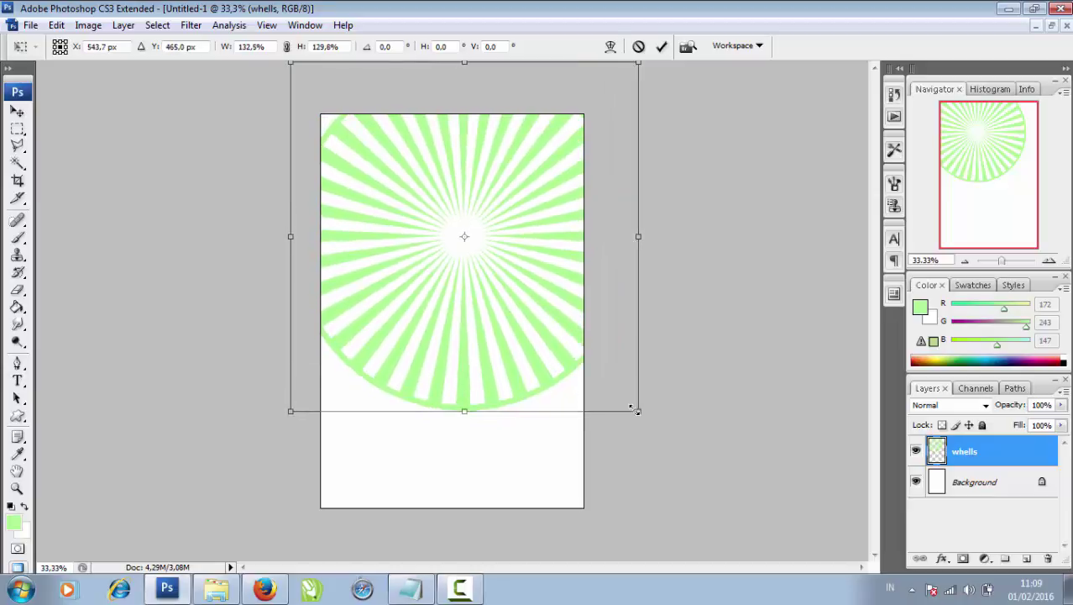
pyautogui.press('Return')
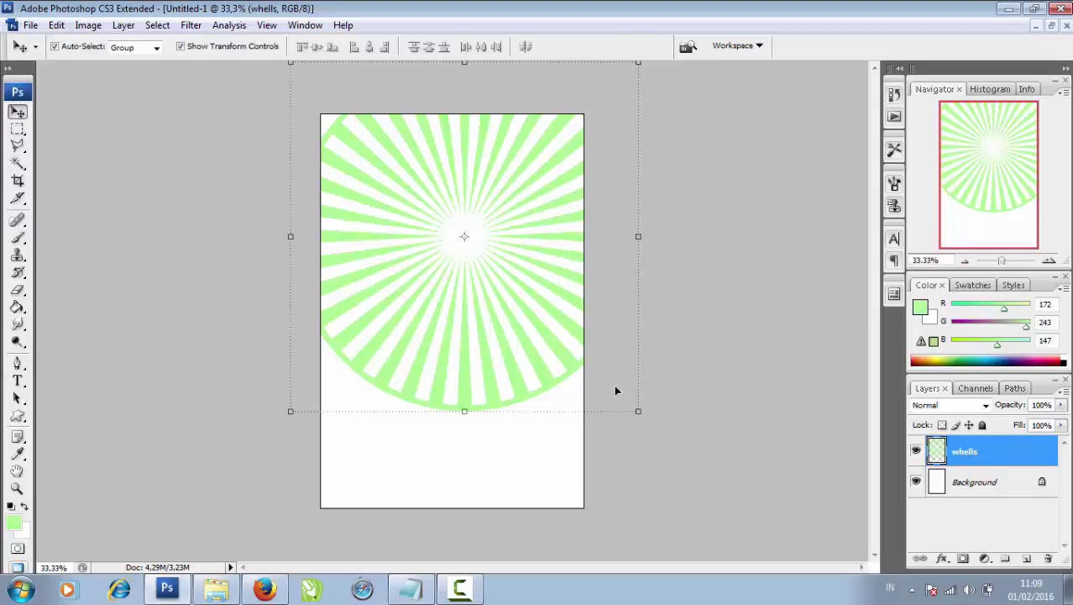
# Step: Shift the sunburst left and enlarge it further so its rays span the full width
pyautogui.hotkey('shift', 'Left')
pyautogui.hotkey('shift', 'Left')
pyautogui.hotkey('shift', 'Left')
pyautogui.hotkey('shift', 'Left')
pyautogui.hotkey('shift', 'Left')
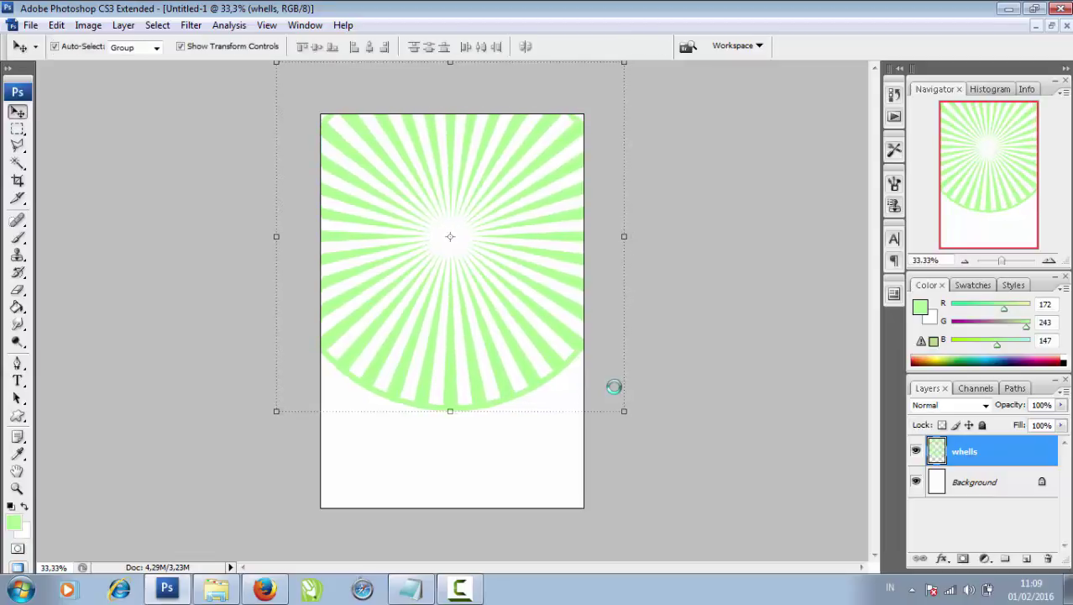
pyautogui.hotkey('ctrl', 't')
pyautogui.moveTo(624, 411); pyautogui.dragTo(647, 448)
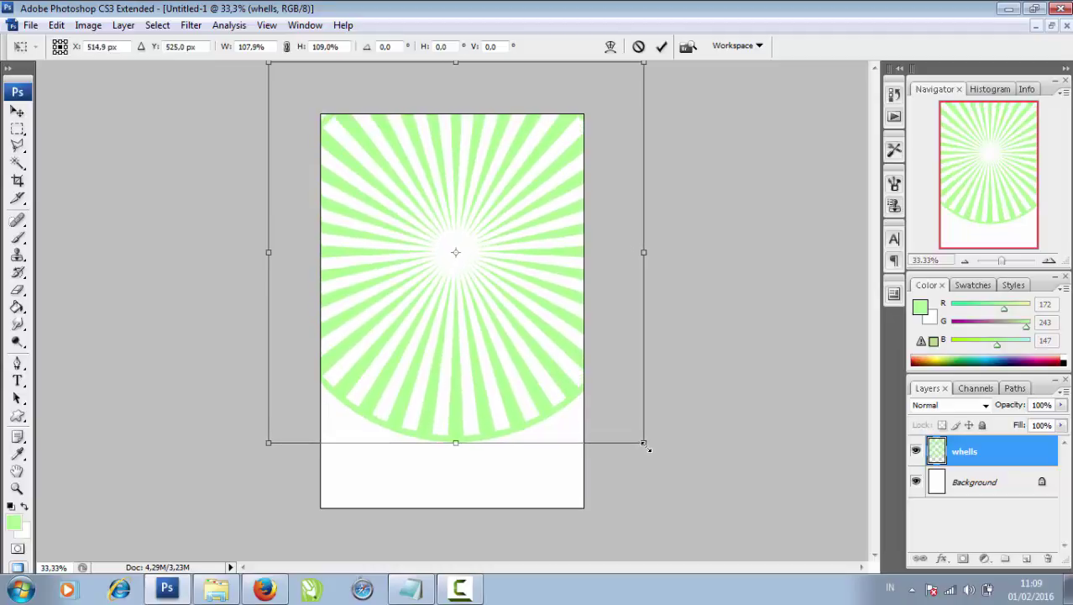
pyautogui.press('Return')
pyautogui.click(714, 363)
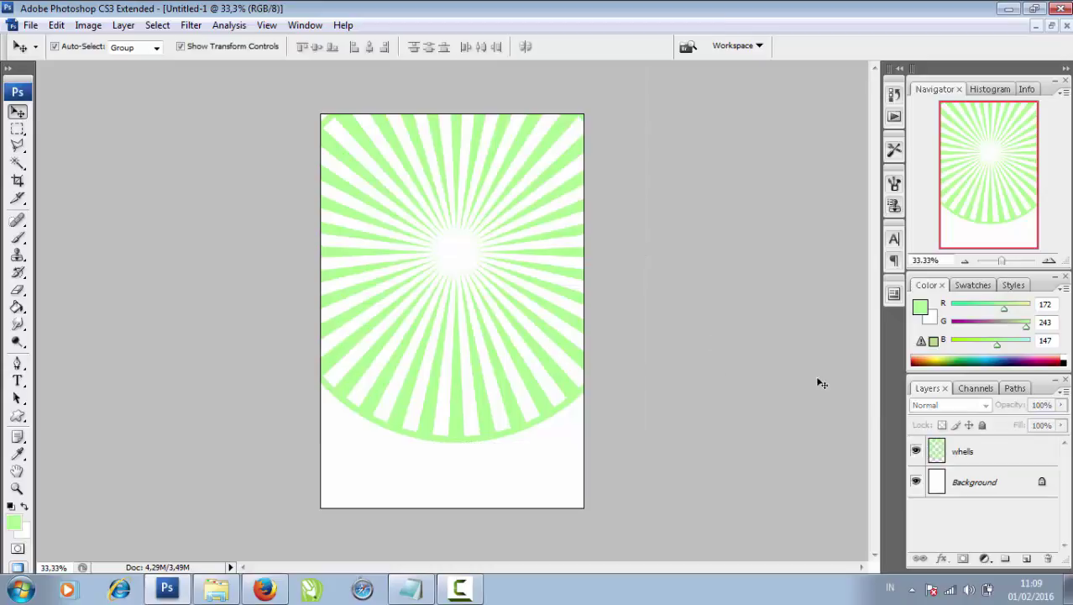
# Step: Set the foreground colour to yellow-green #89c90d
pyautogui.click(966, 451)
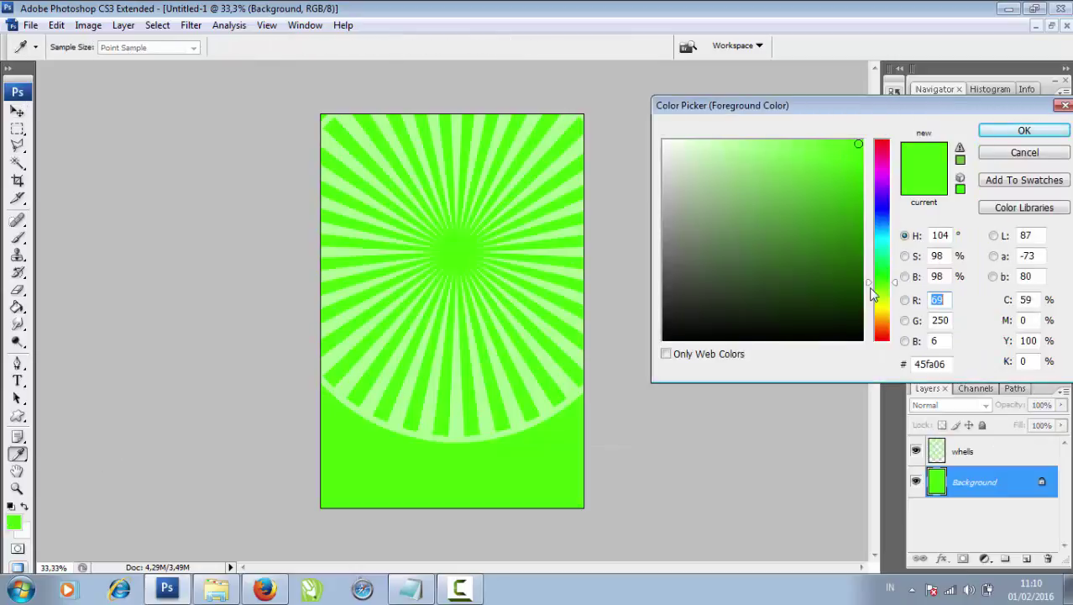
pyautogui.moveTo(872, 293); pyautogui.dragTo(872, 296)
pyautogui.click(850, 182)
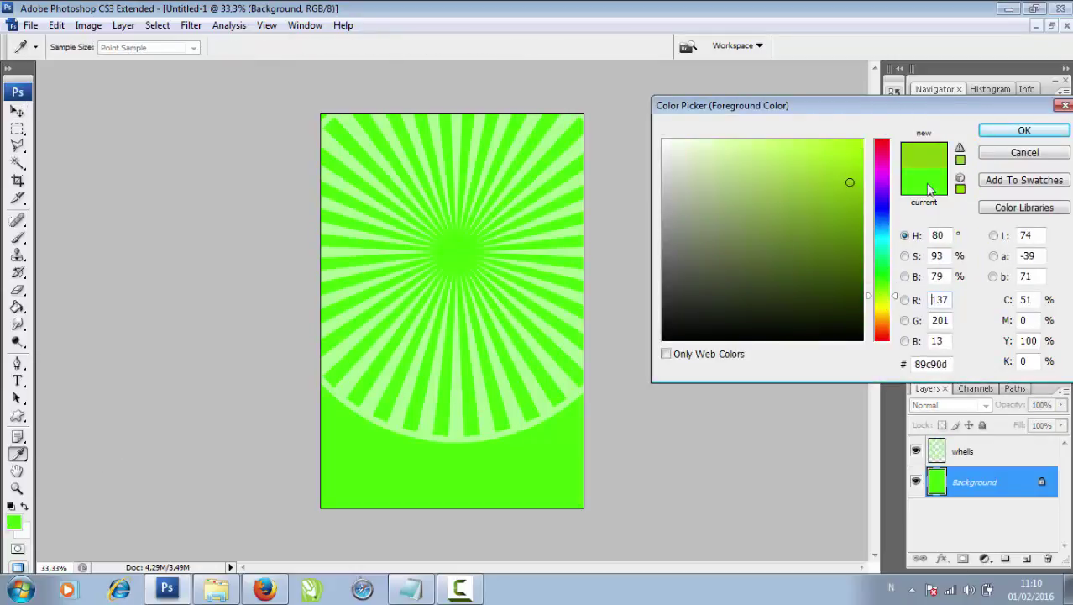
pyautogui.click(1024, 131)
pyautogui.press('v')
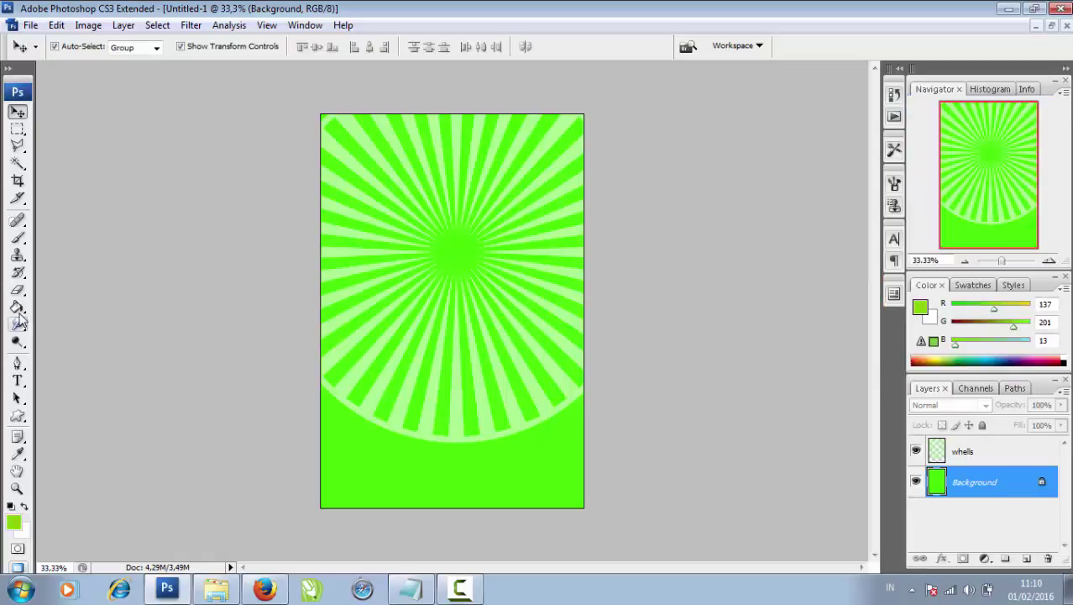
# Step: Fill the Background layer with the yellow-green colour using the Paint Bucket
pyautogui.click(16, 307)
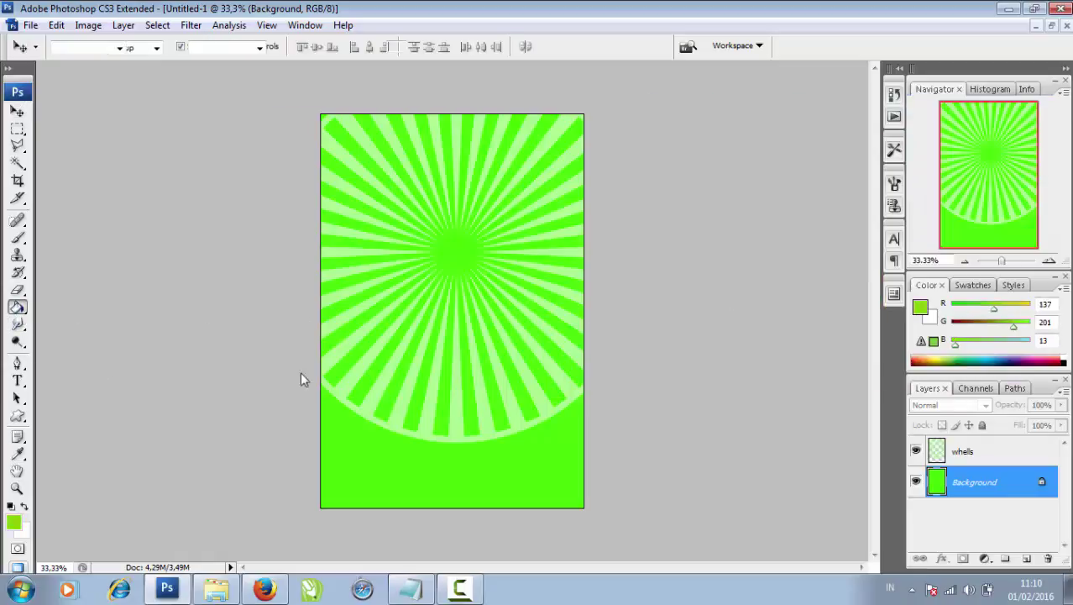
pyautogui.click(399, 469)
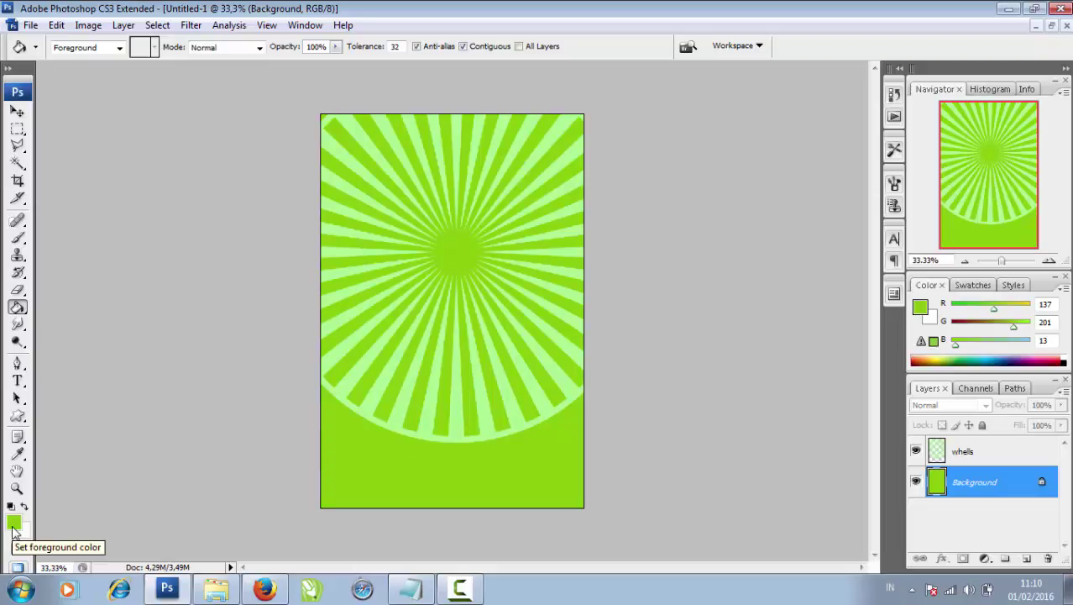
pyautogui.click(17, 111)
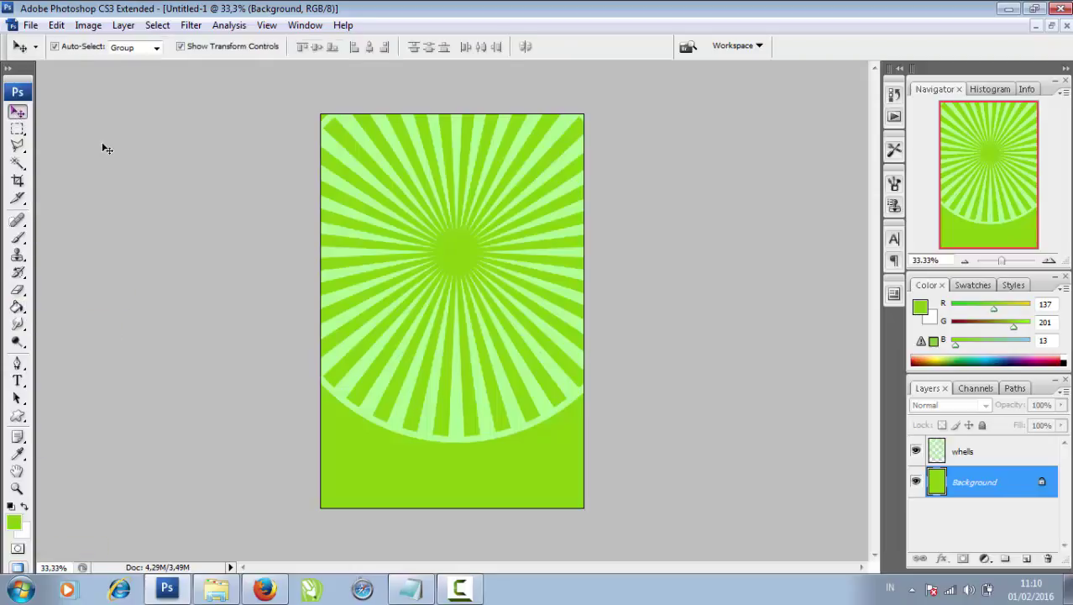
pyautogui.click(186, 378)
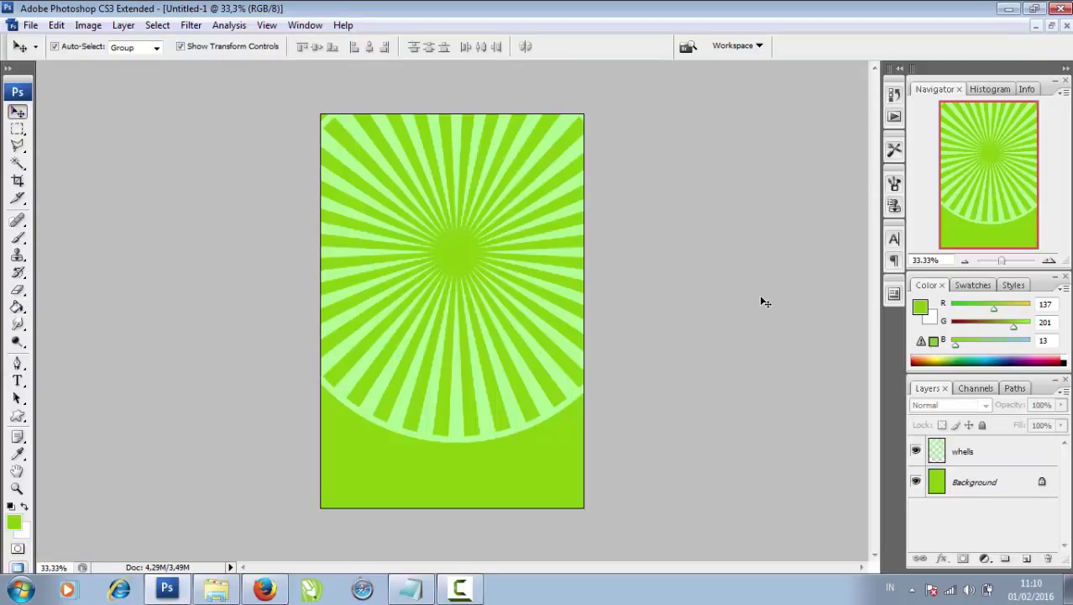
# Step: Add a new layer named 'Lens' and fill it with solid white
pyautogui.moveTo(557, 315); pyautogui.dragTo(547, 308)
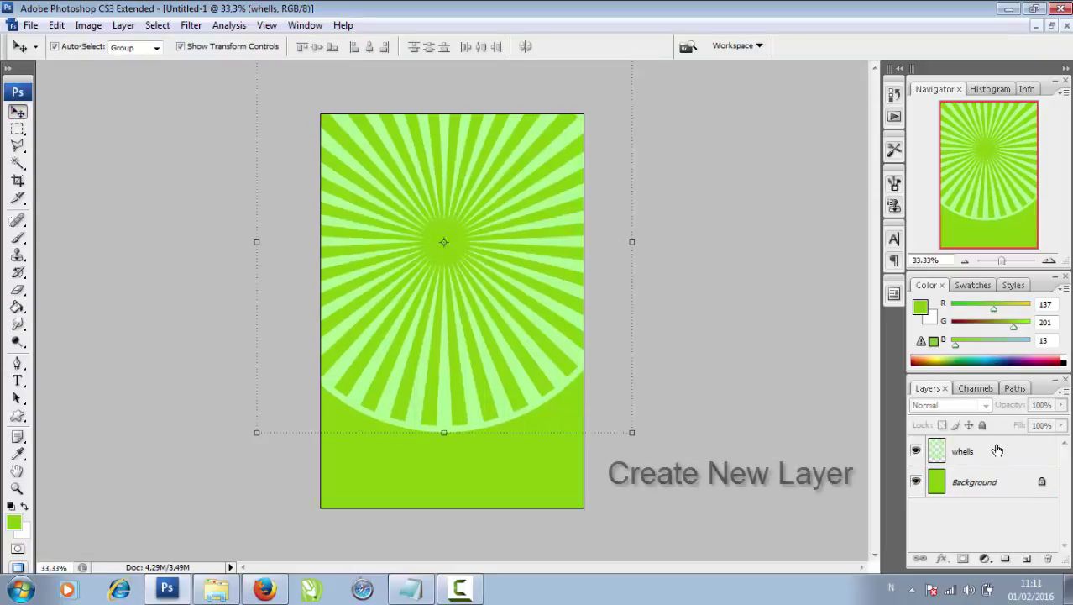
pyautogui.click(1028, 559)
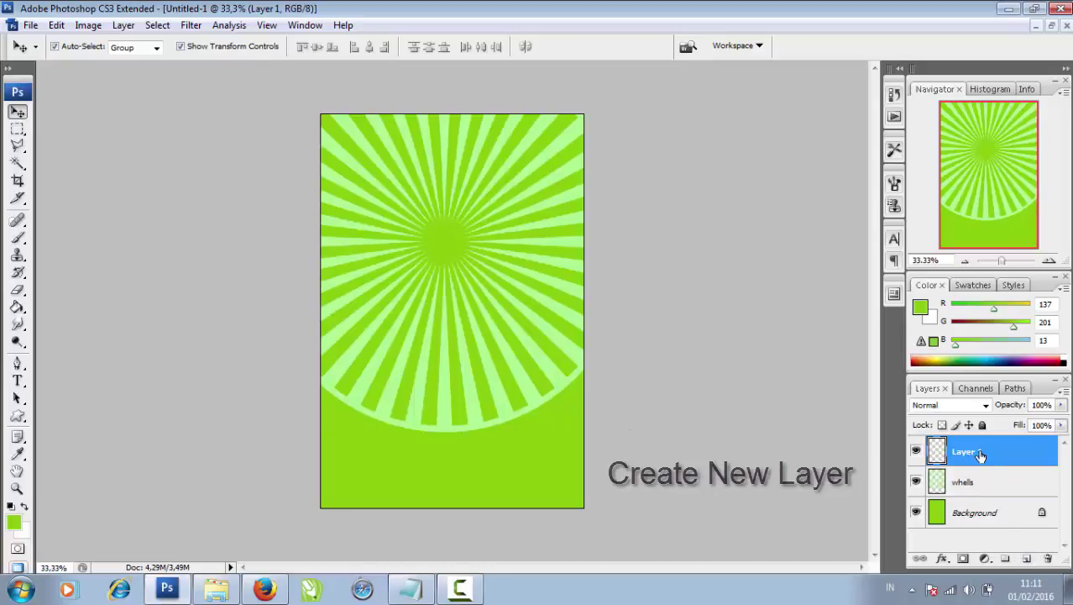
pyautogui.doubleClick(974, 452)
pyautogui.write('Lens')
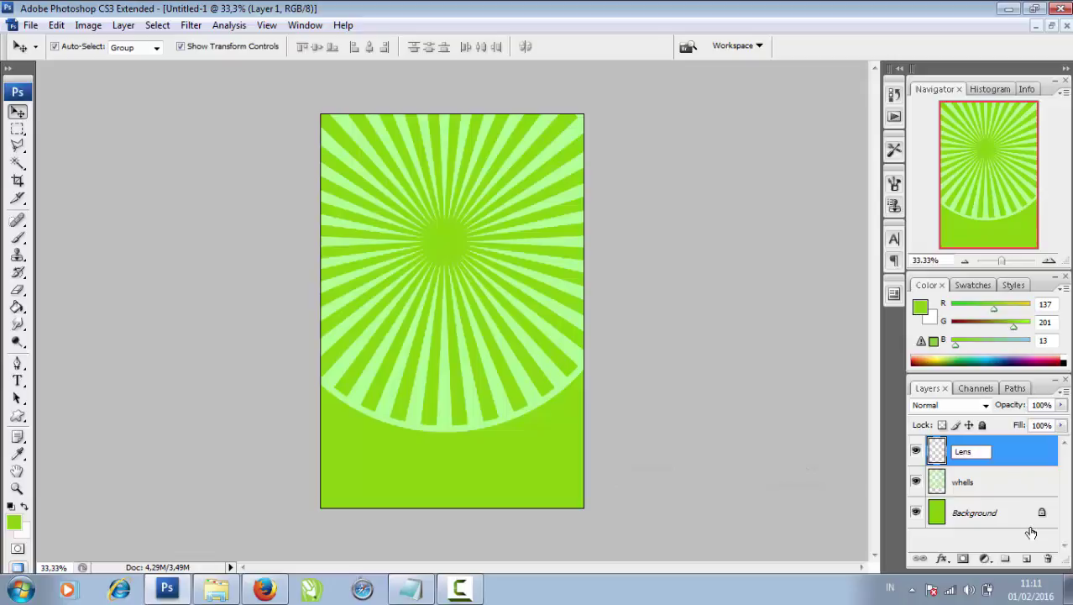
pyautogui.press('Return')
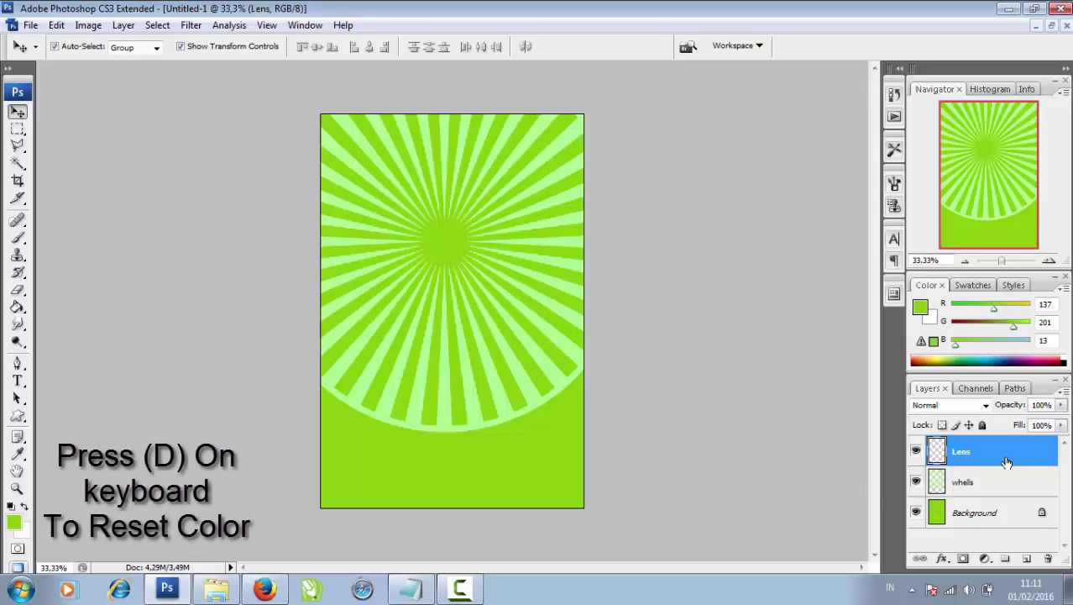
pyautogui.press('d')
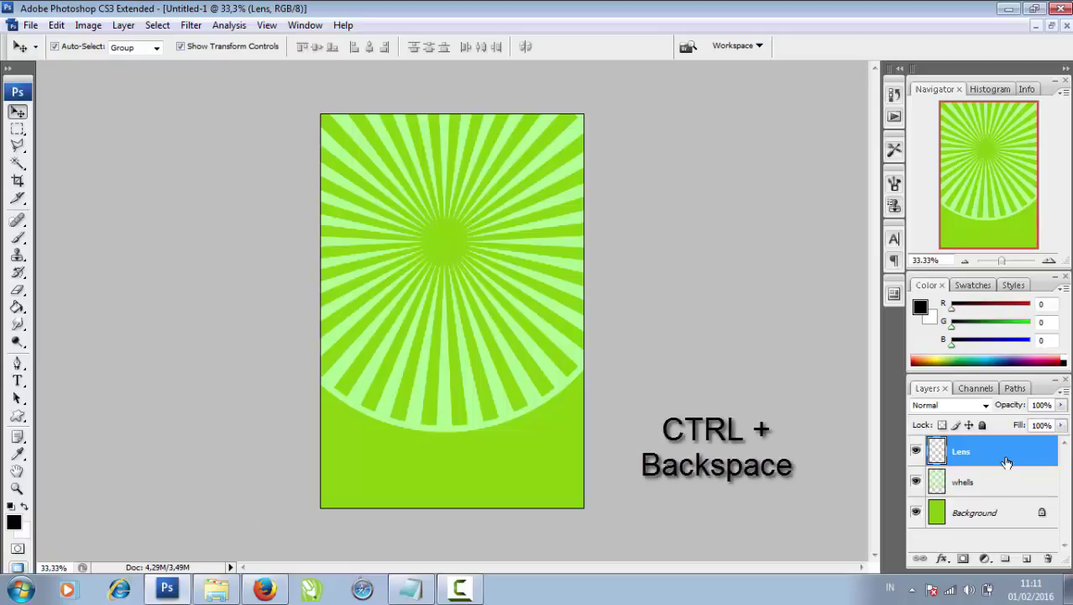
pyautogui.hotkey('ctrl', 'BackSpace')
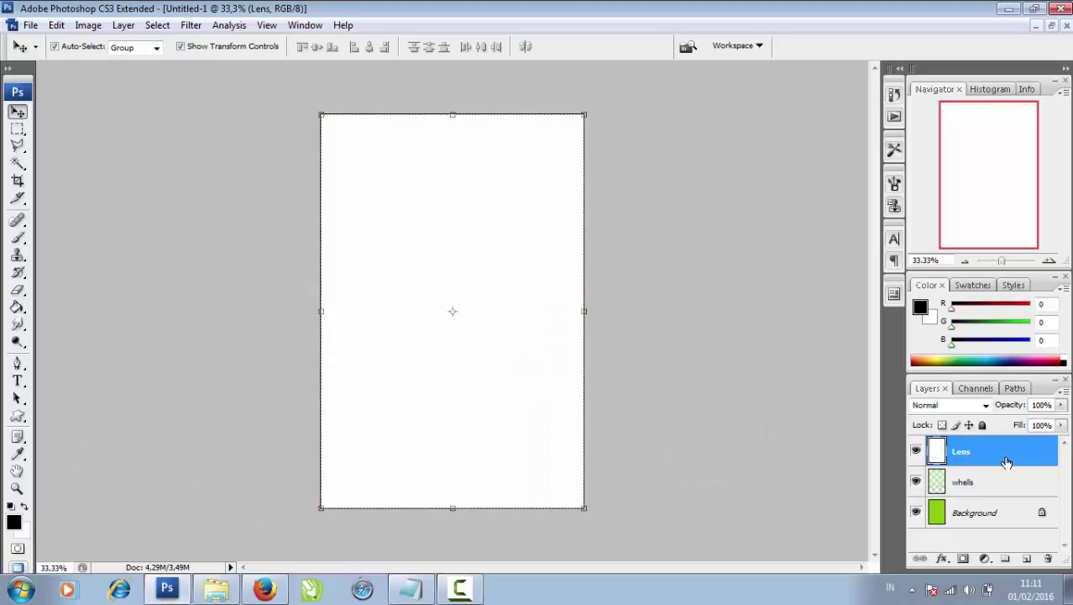
# Step: Apply Lens Correction with Vignette Amount -100 to the Lens layer
pyautogui.click(191, 25)
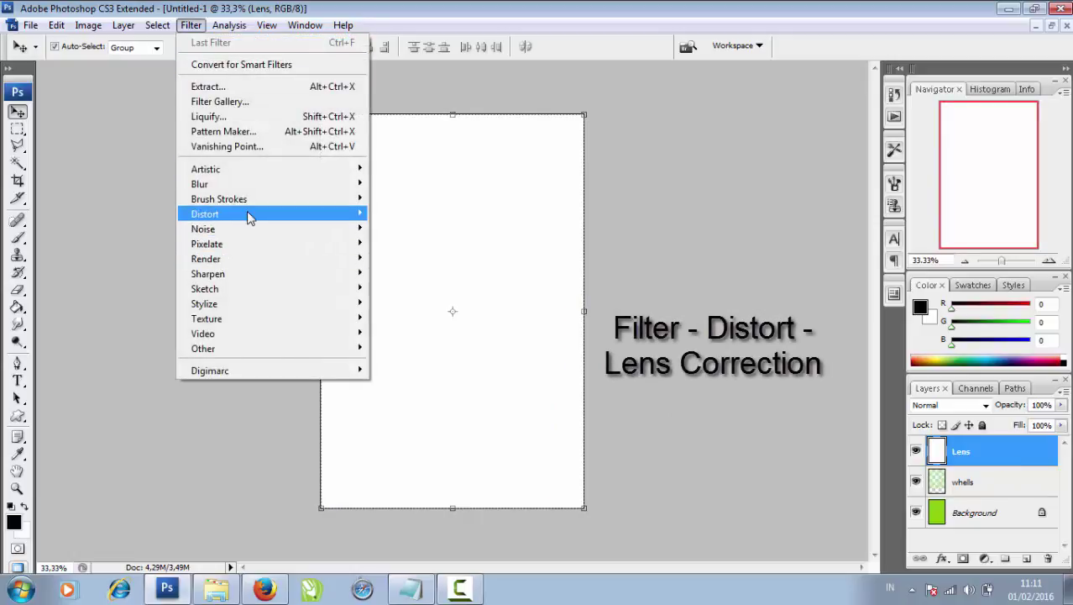
pyautogui.moveTo(204, 215)
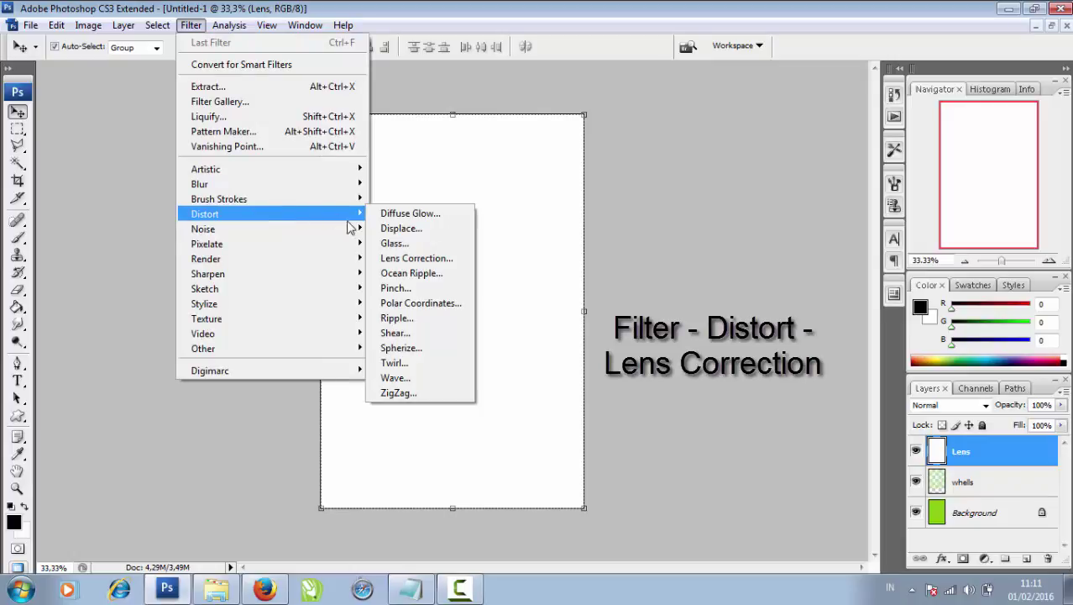
pyautogui.click(403, 258)
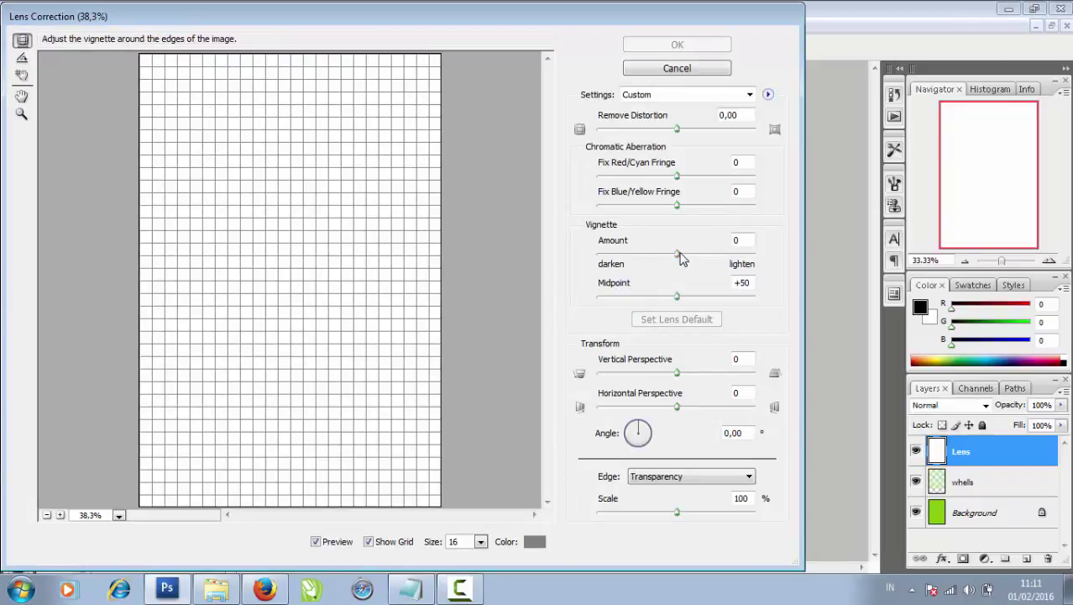
pyautogui.moveTo(677, 253); pyautogui.dragTo(605, 248)
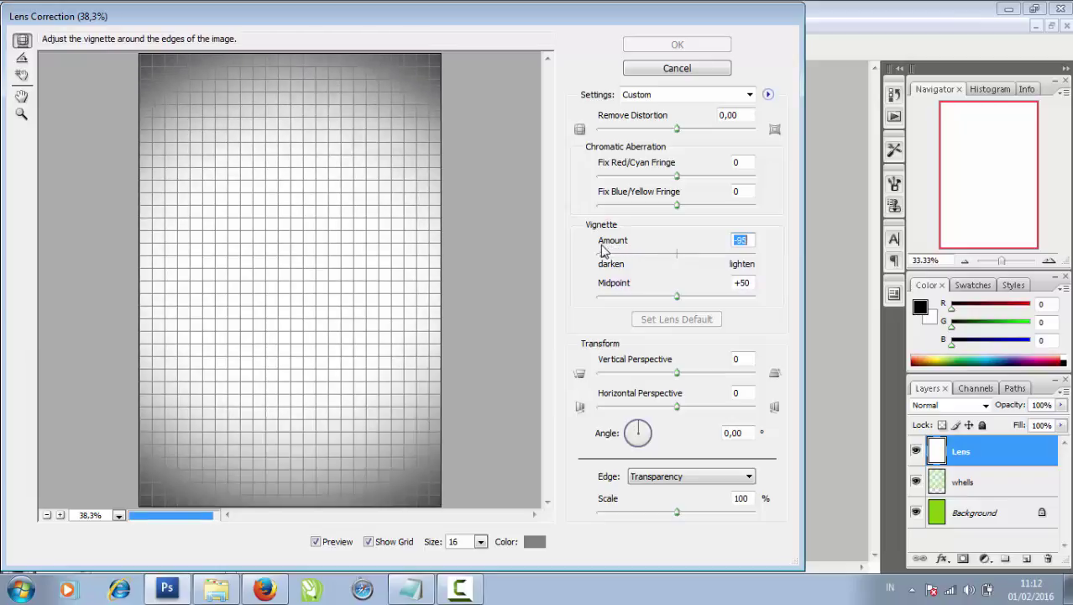
pyautogui.moveTo(605, 249); pyautogui.dragTo(611, 271)
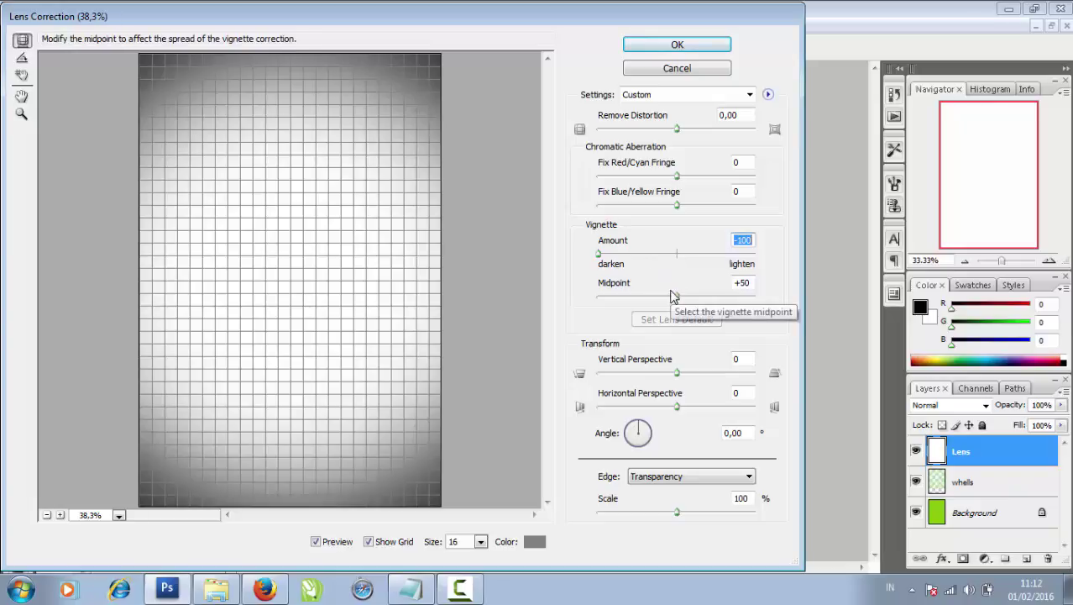
pyautogui.click(681, 45)
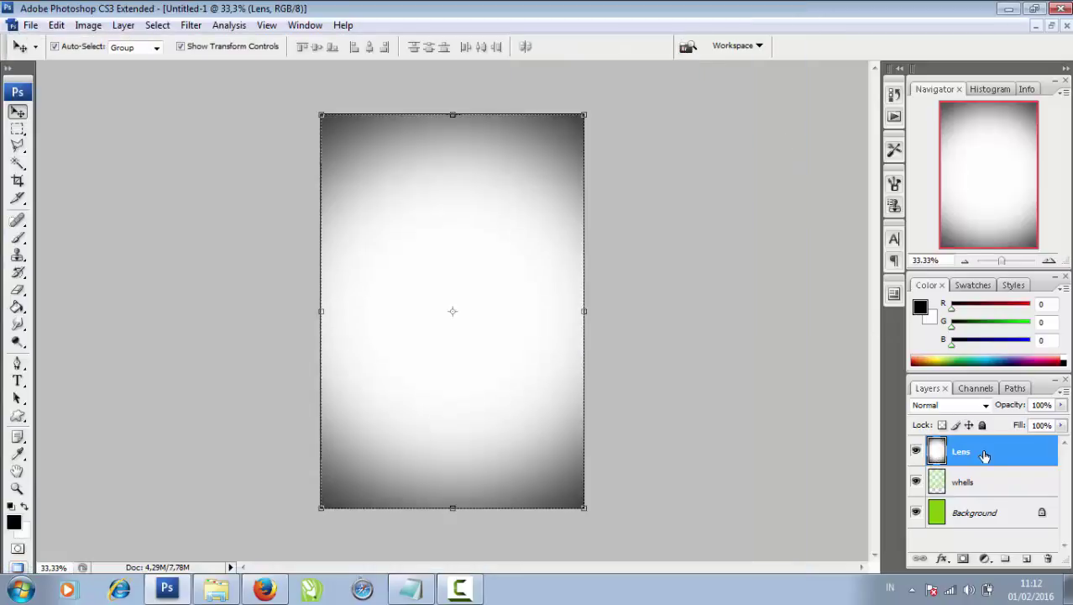
# Step: Change the Lens layer's blend mode to Linear Burn
pyautogui.click(987, 407)
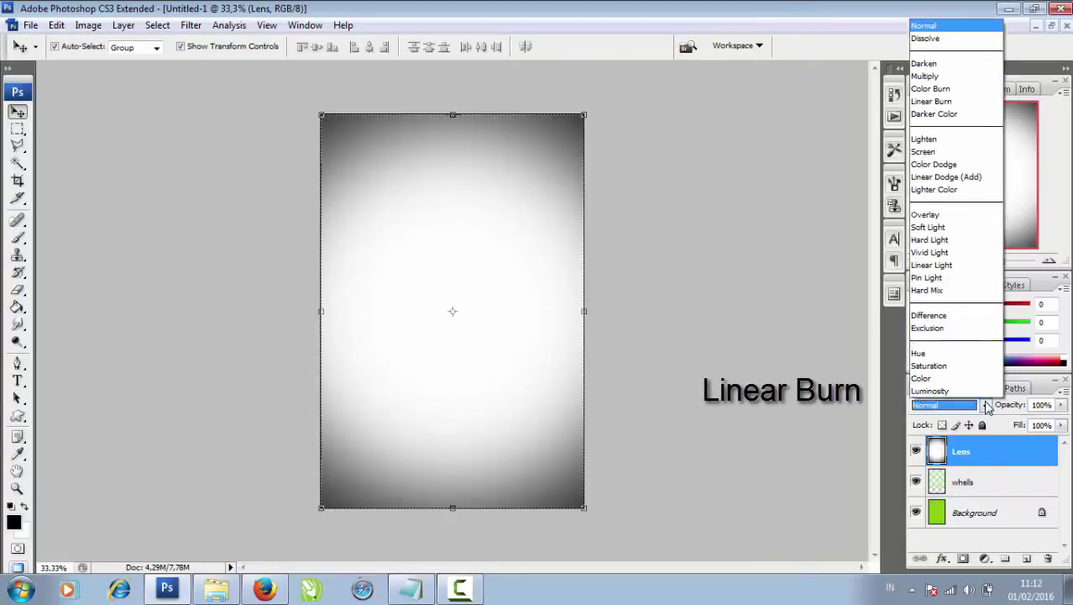
pyautogui.click(966, 102)
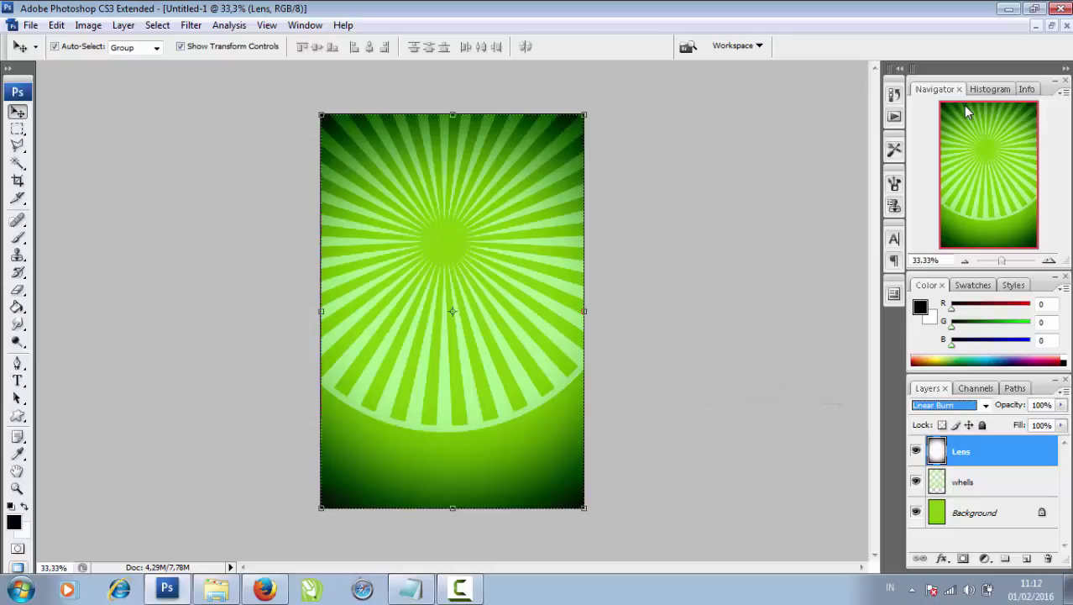
pyautogui.click(191, 25)
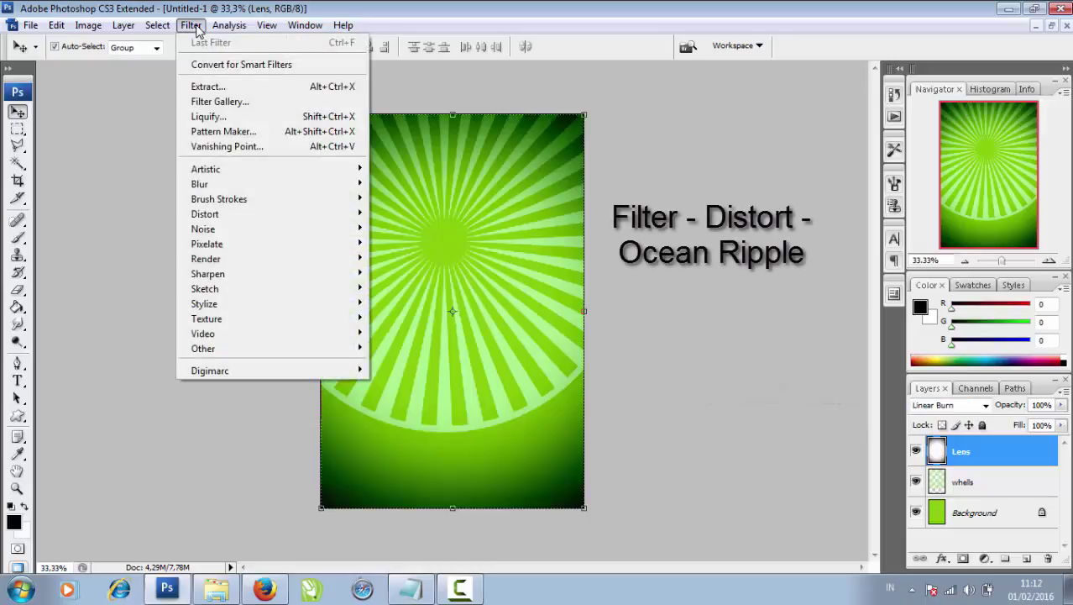
pyautogui.moveTo(205, 214)
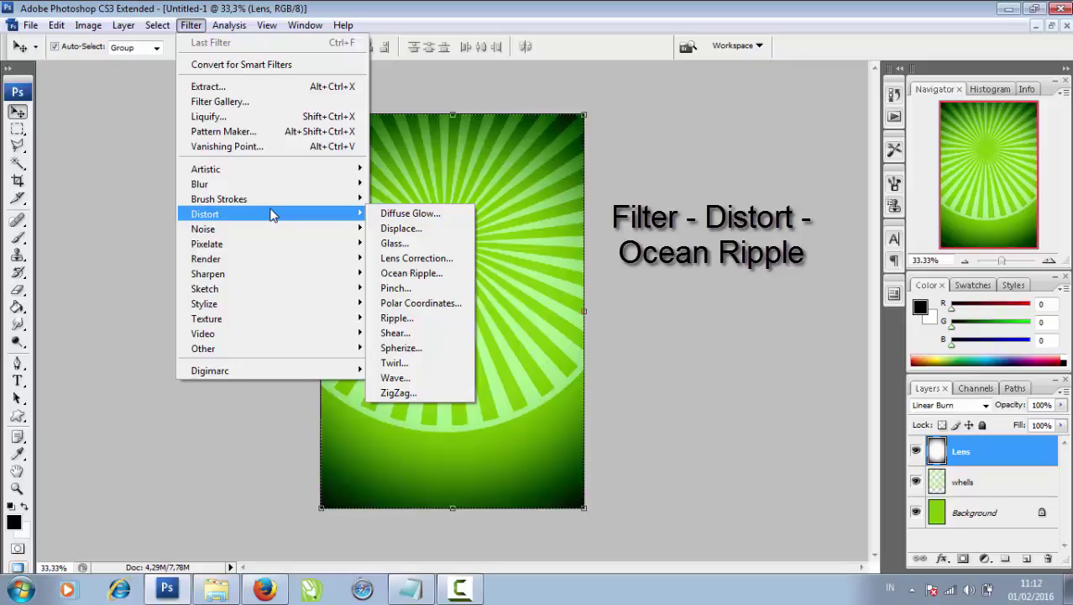
# Step: Apply Ocean Ripple with ripple size 7 and magnitude 15 to the Lens layer
pyautogui.click(405, 274)
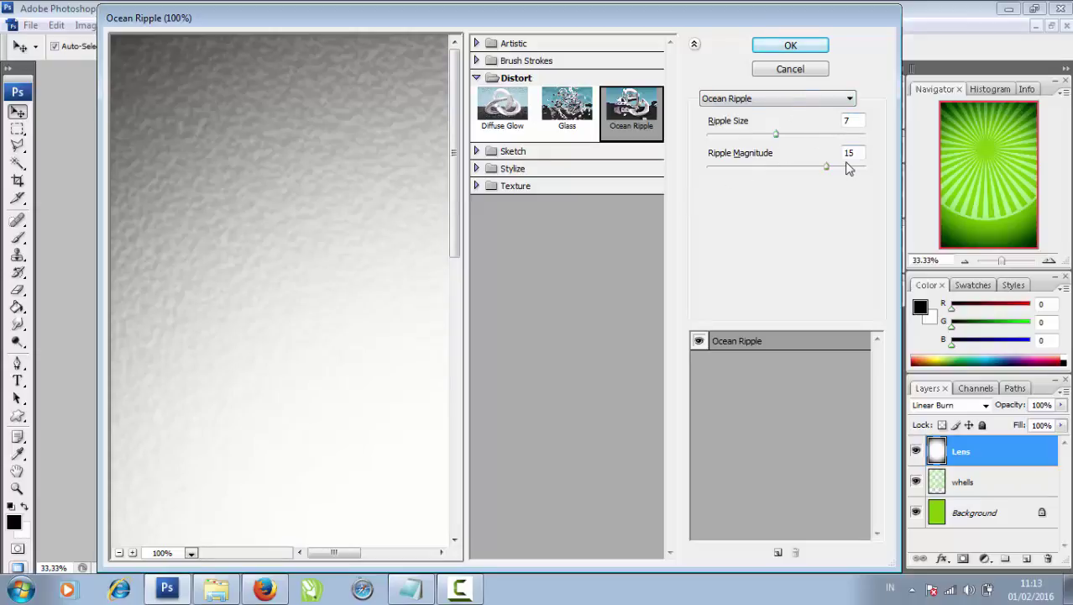
pyautogui.moveTo(828, 166)
pyautogui.mouseDown()
pyautogui.moveTo(838, 167)
pyautogui.moveTo(827, 167)
pyautogui.mouseUp()
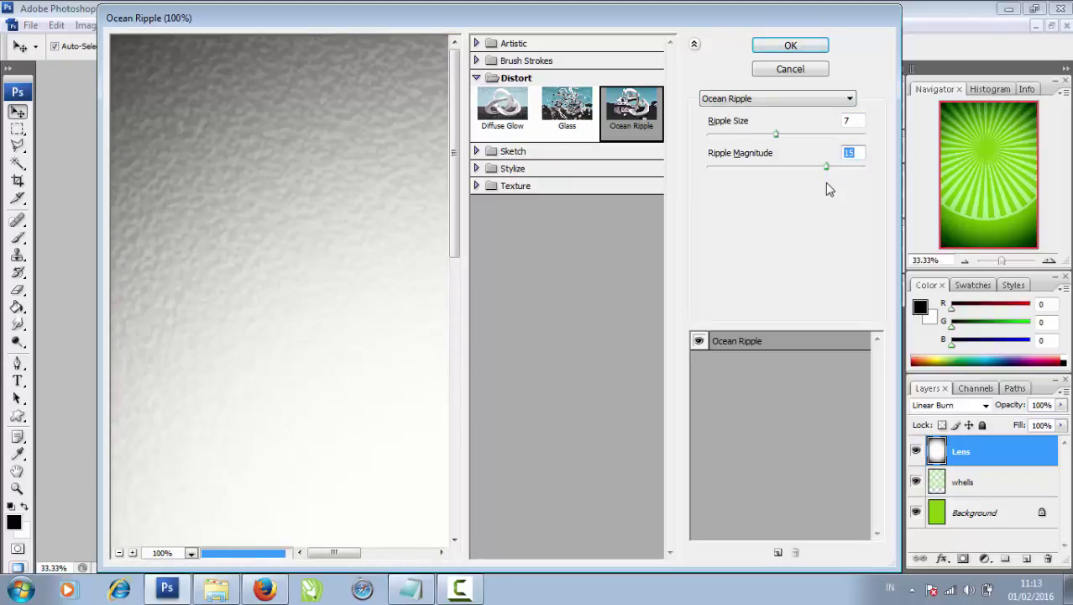
pyautogui.click(789, 45)
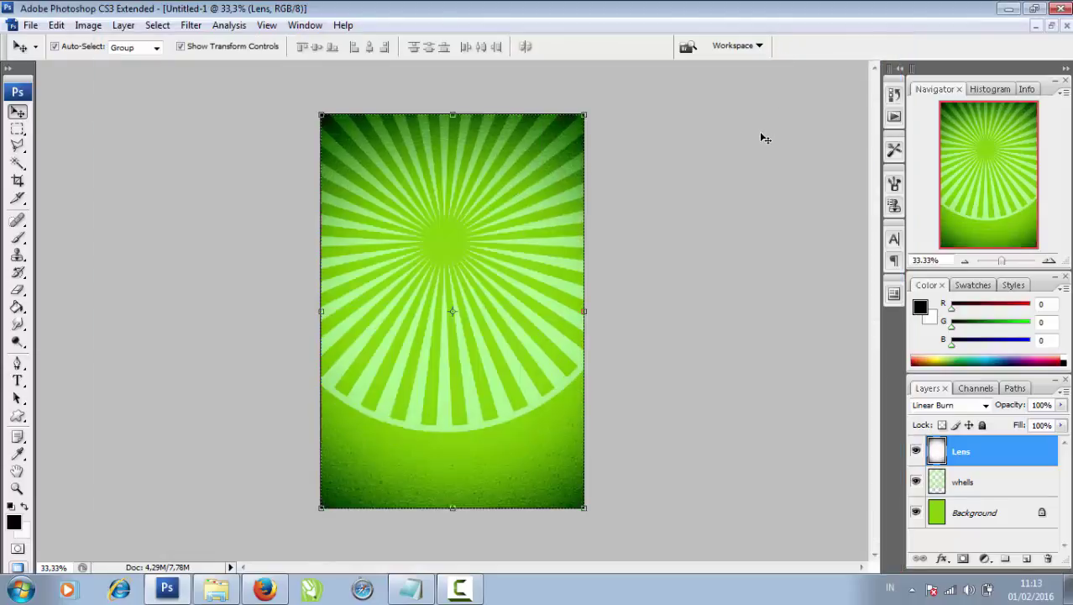
pyautogui.click(765, 138)
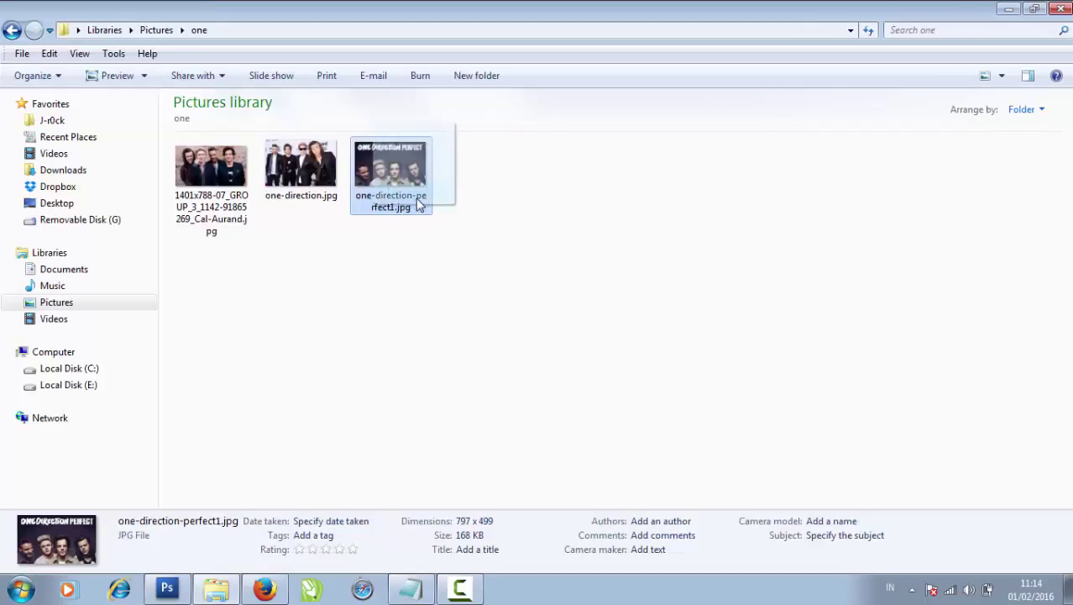
# Step: Open one-direction-perfect1.jpg and drag it into the poster as a new layer
pyautogui.moveTo(417, 203)
pyautogui.mouseDown()
pyautogui.moveTo(185, 563)
pyautogui.moveTo(615, 378)
pyautogui.mouseUp()
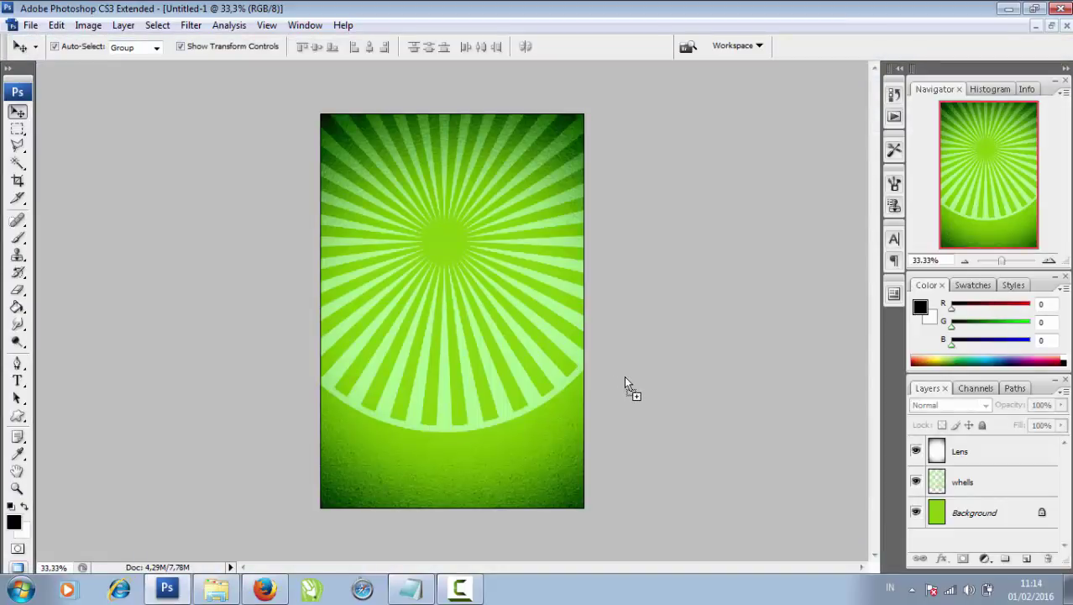
pyautogui.moveTo(624, 375); pyautogui.dragTo(624, 375)
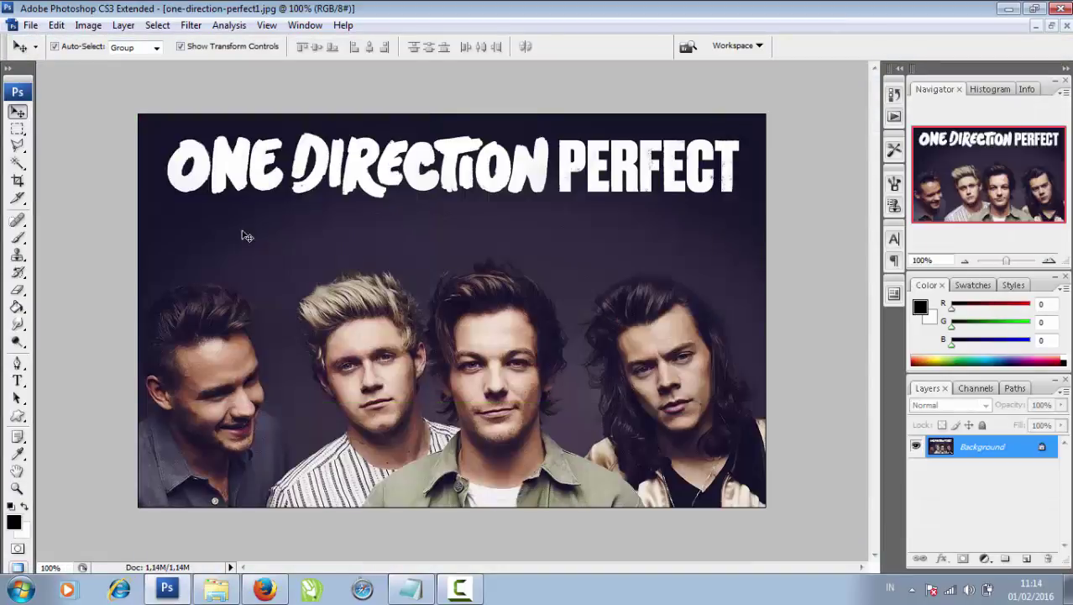
pyautogui.click(1051, 26)
pyautogui.moveTo(420, 84); pyautogui.dragTo(689, 268)
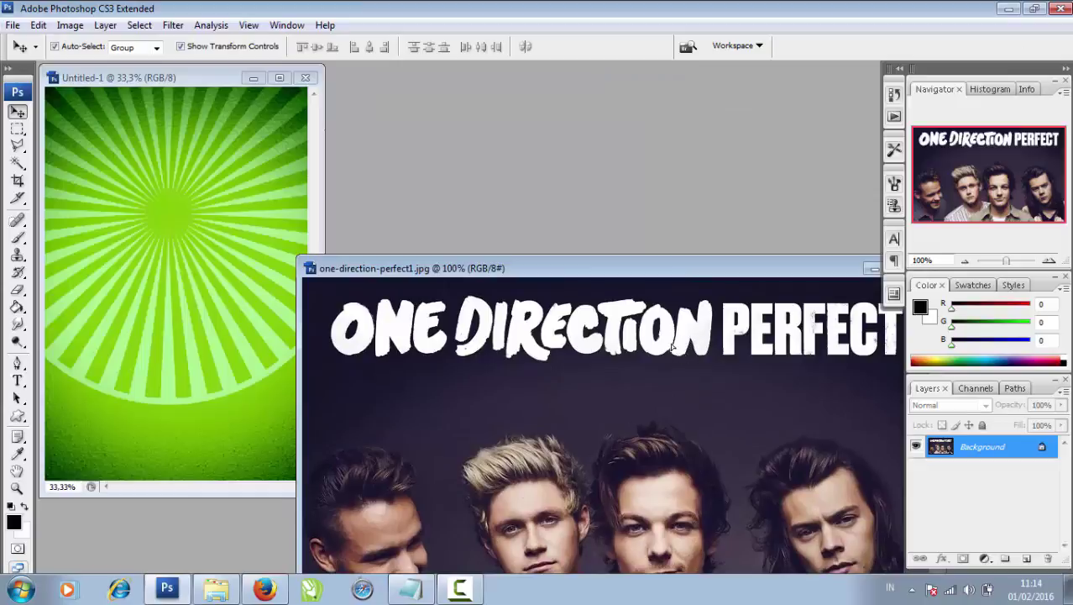
pyautogui.moveTo(433, 313)
pyautogui.mouseDown()
pyautogui.moveTo(243, 267)
pyautogui.moveTo(189, 282)
pyautogui.mouseUp()
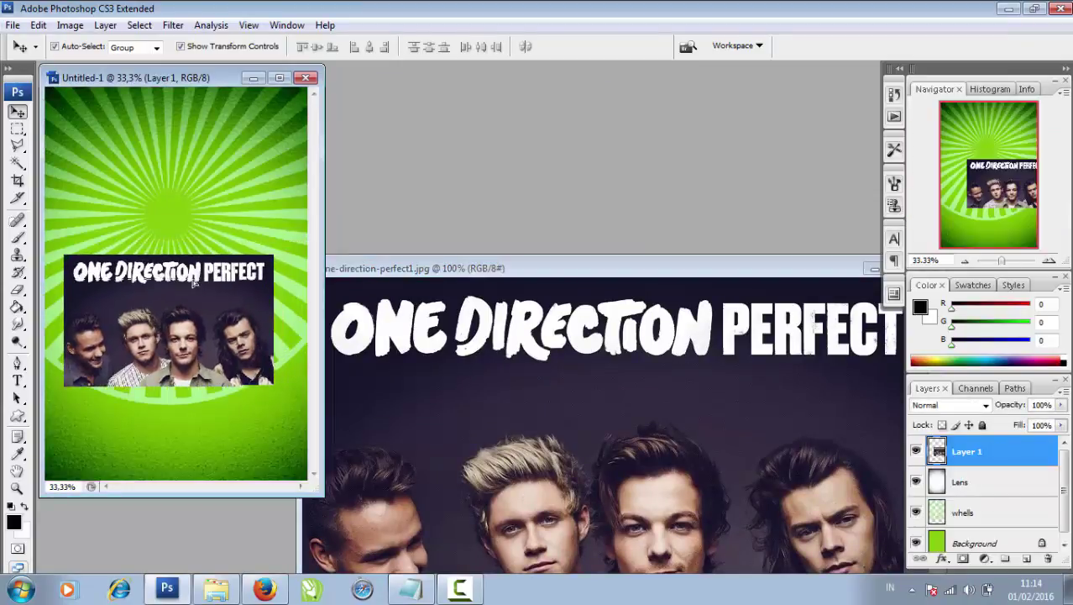
# Step: Scale down the band photo and position it over the sunburst's lower arc
pyautogui.click(280, 78)
pyautogui.moveTo(521, 374); pyautogui.dragTo(541, 404)
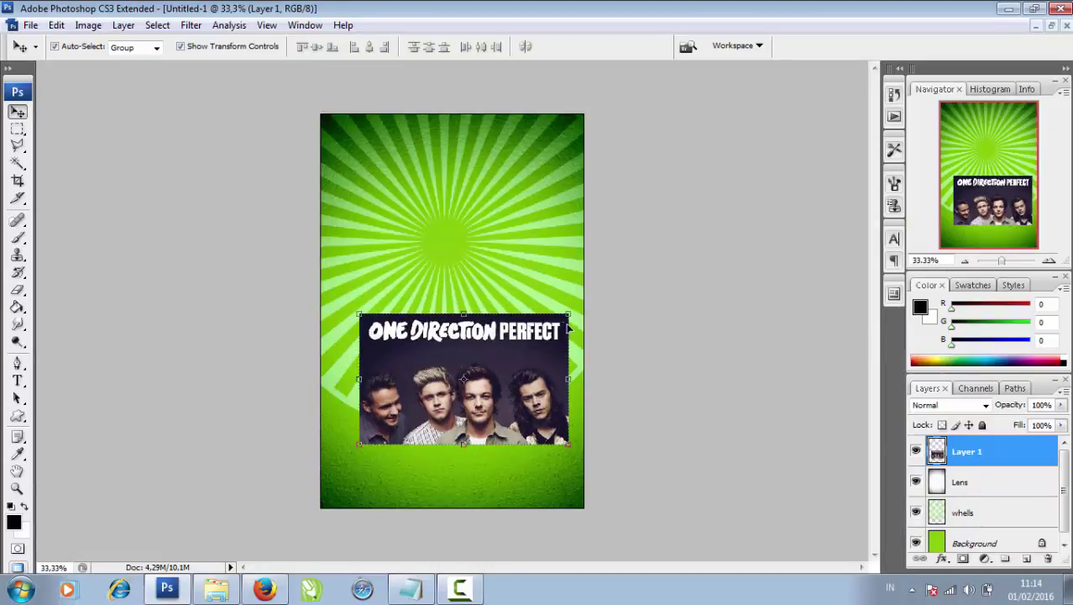
pyautogui.moveTo(570, 315); pyautogui.dragTo(521, 347)
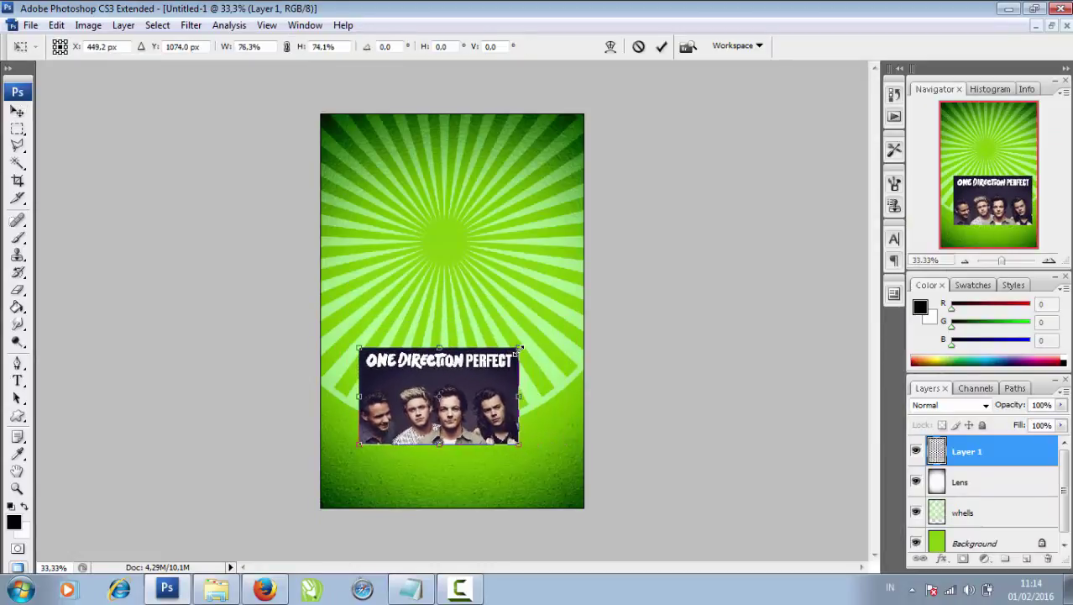
pyautogui.press('Return')
pyautogui.moveTo(490, 379)
pyautogui.mouseDown()
pyautogui.moveTo(484, 417)
pyautogui.moveTo(477, 342)
pyautogui.mouseUp()
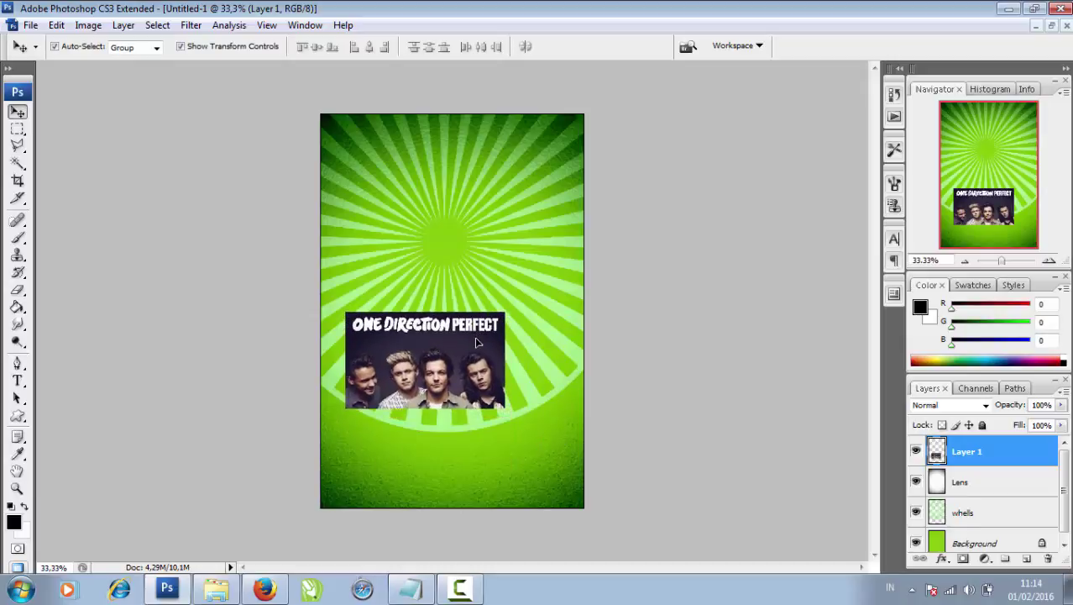
pyautogui.click(216, 589)
pyautogui.moveTo(304, 198); pyautogui.dragTo(198, 564)
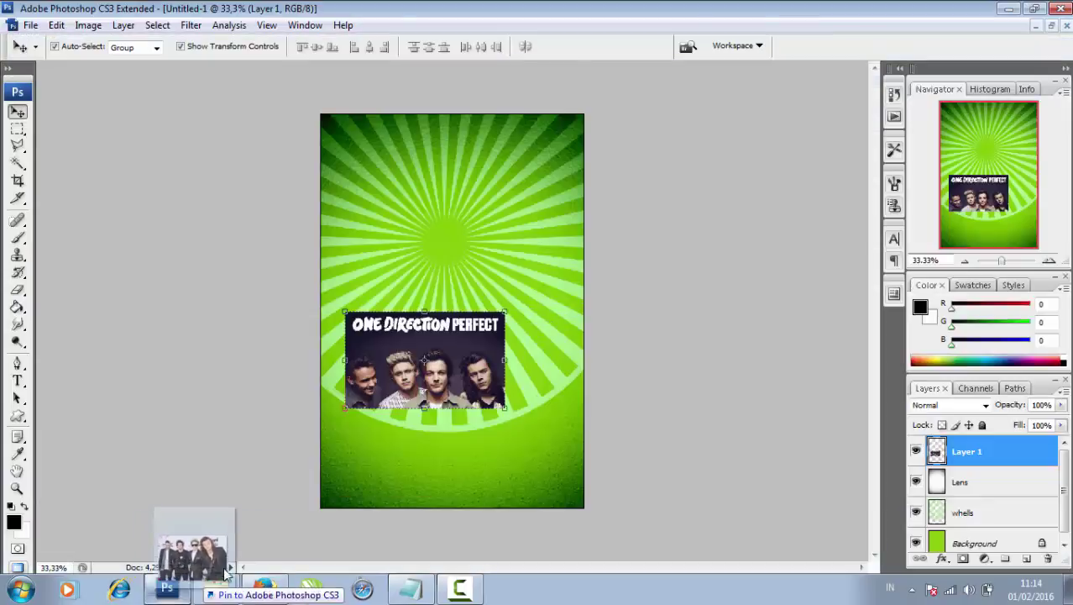
# Step: Copy the billboard band photo into the poster and close the source photo documents
pyautogui.moveTo(199, 564); pyautogui.dragTo(460, 481)
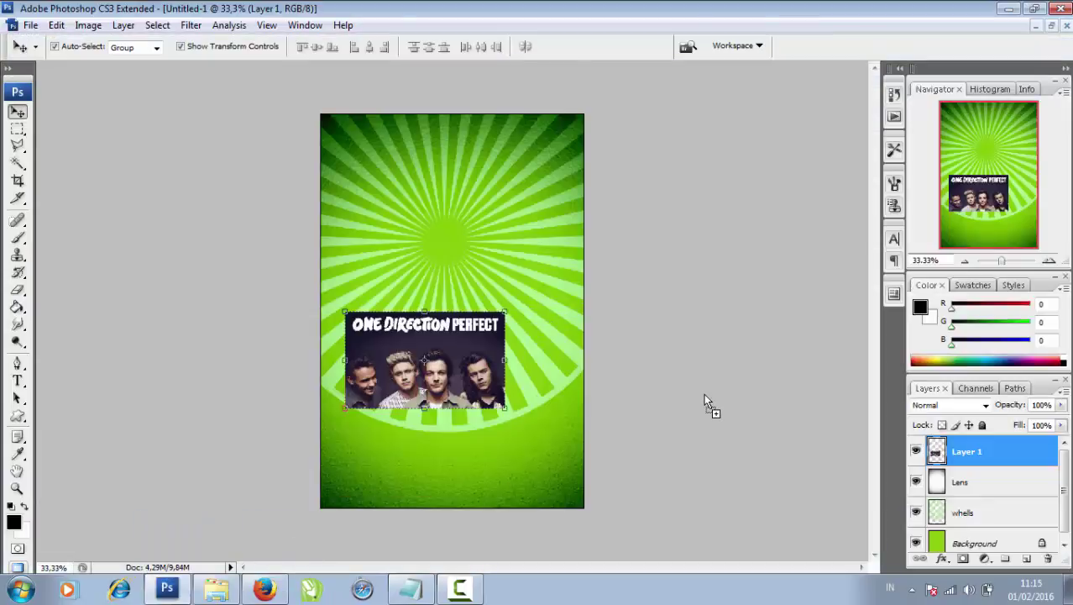
pyautogui.moveTo(704, 393); pyautogui.dragTo(703, 393)
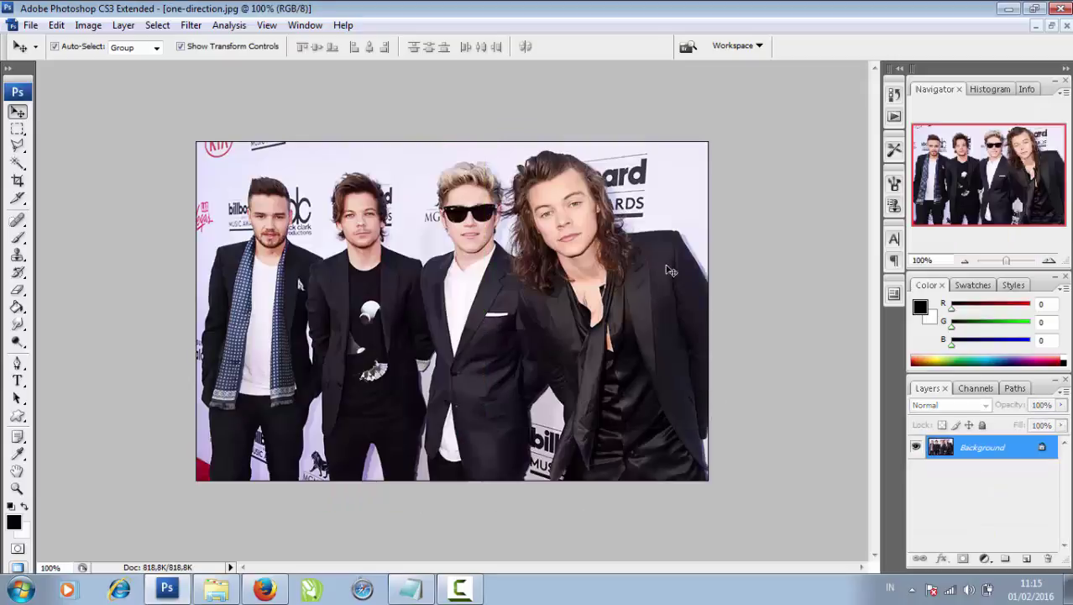
pyautogui.click(1052, 26)
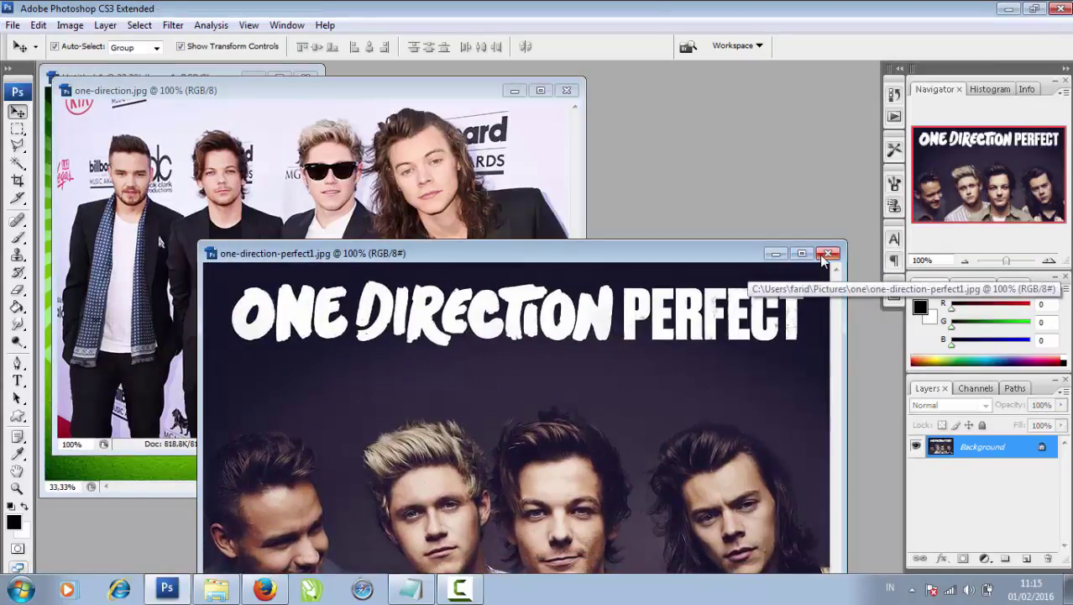
pyautogui.click(827, 253)
pyautogui.moveTo(252, 89); pyautogui.dragTo(599, 213)
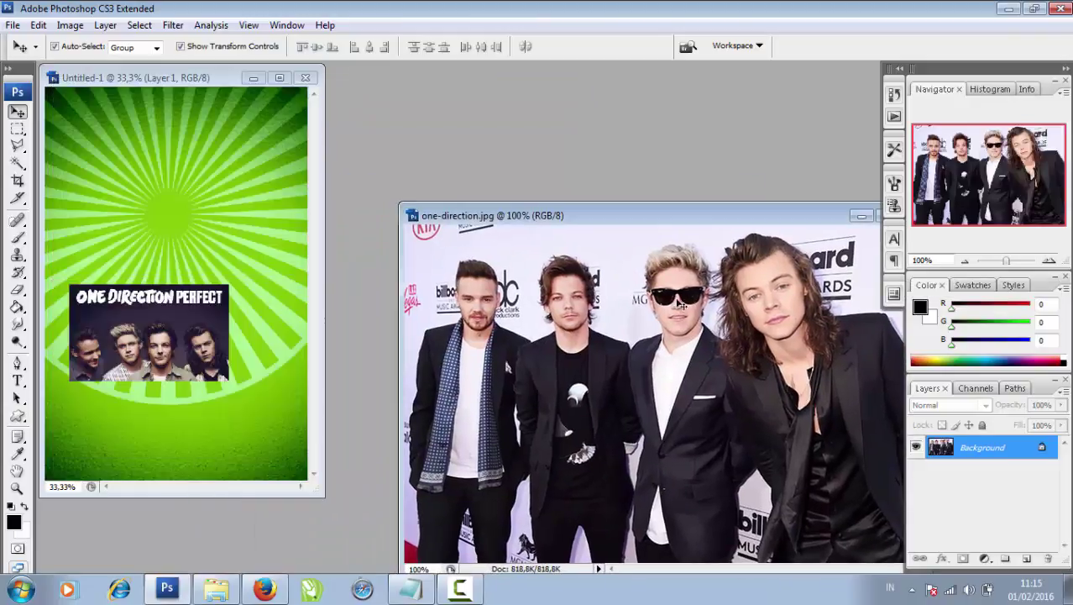
pyautogui.moveTo(448, 298); pyautogui.dragTo(196, 216)
pyautogui.click(651, 215)
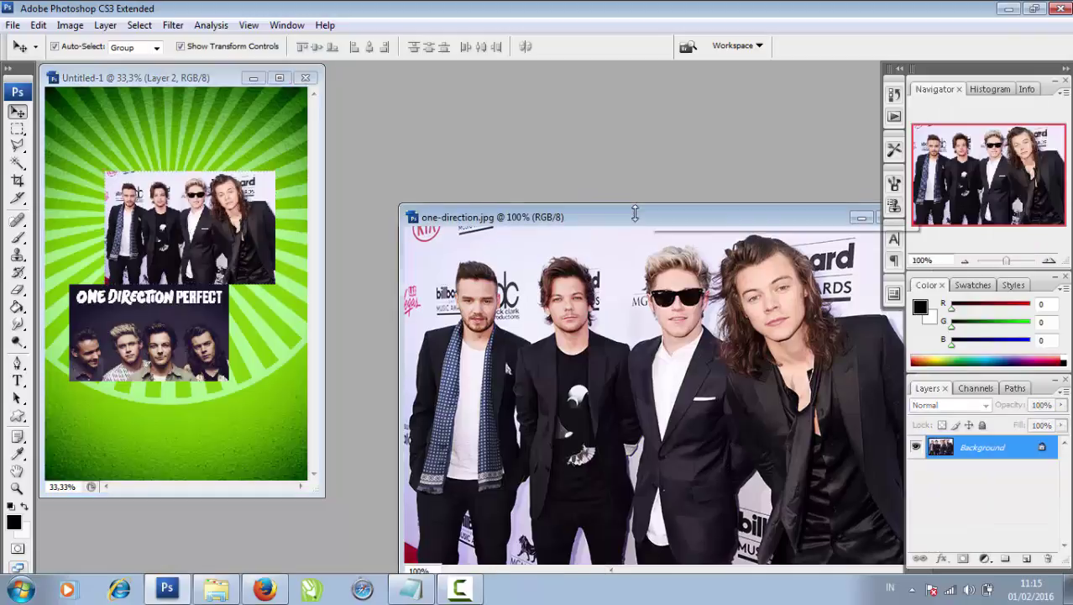
pyautogui.moveTo(638, 215); pyautogui.dragTo(727, 199)
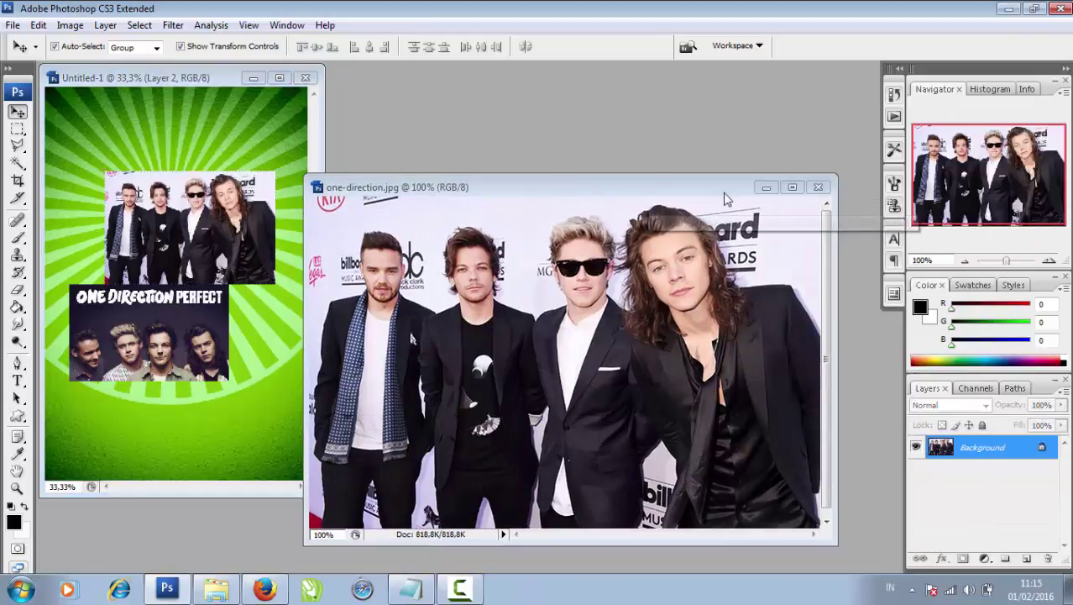
pyautogui.click(819, 188)
# Step: Open the brick-wall band photo from Explorer, drag it into the poster, then close it
pyautogui.click(216, 588)
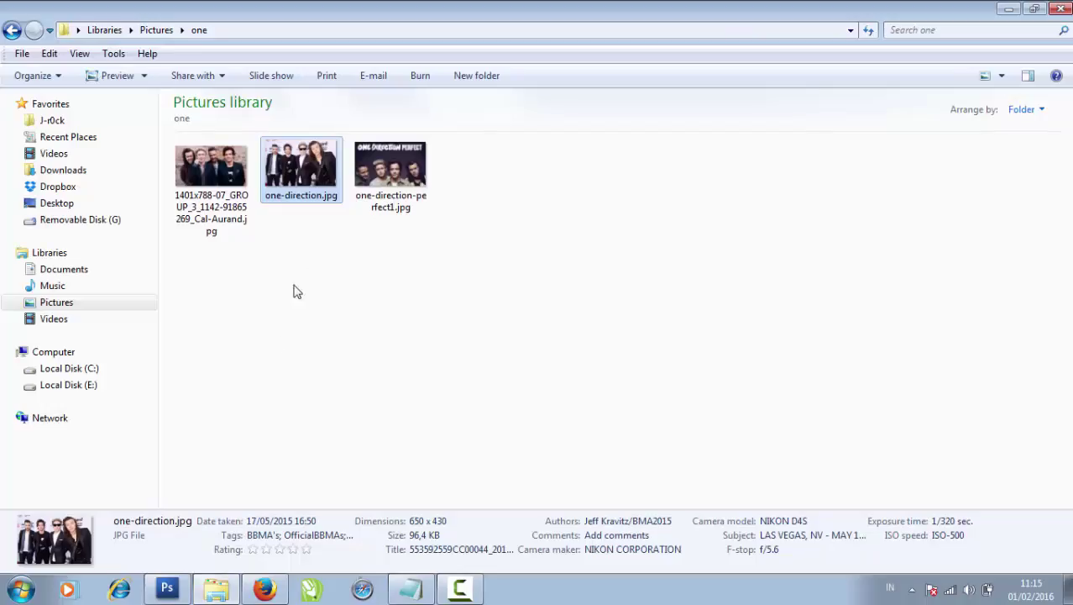
pyautogui.click(213, 193)
pyautogui.moveTo(213, 193)
pyautogui.mouseDown()
pyautogui.moveTo(202, 582)
pyautogui.moveTo(538, 398)
pyautogui.mouseUp()
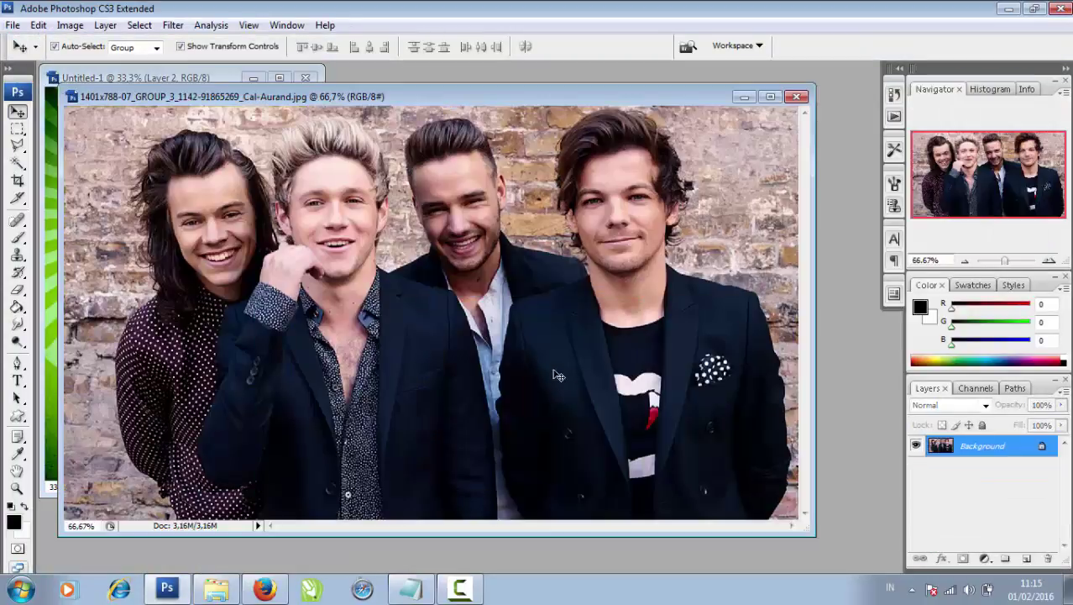
pyautogui.moveTo(601, 99); pyautogui.dragTo(873, 188)
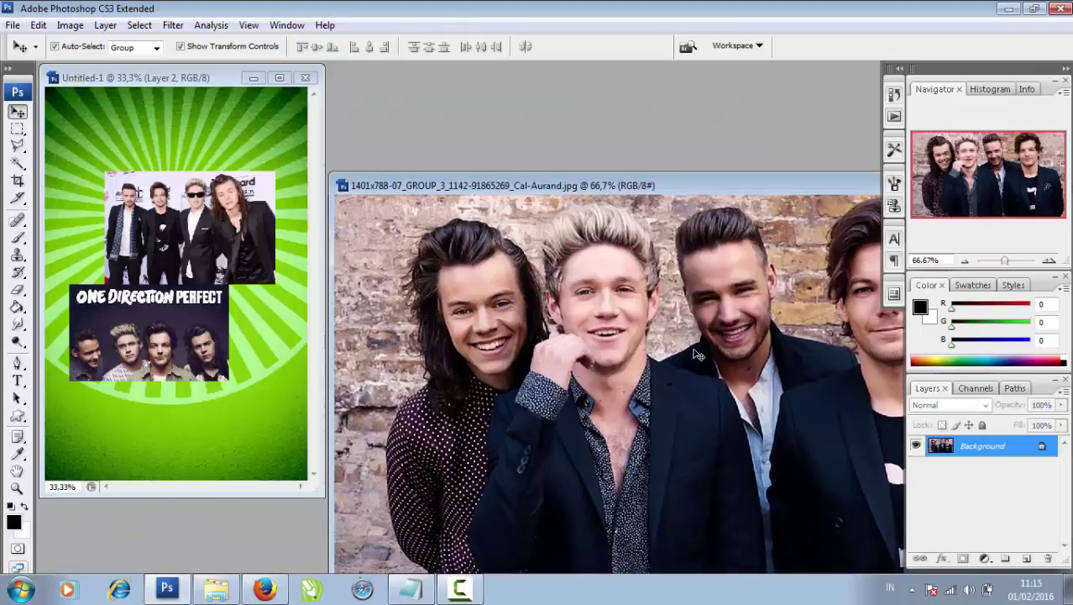
pyautogui.moveTo(696, 365); pyautogui.dragTo(277, 332)
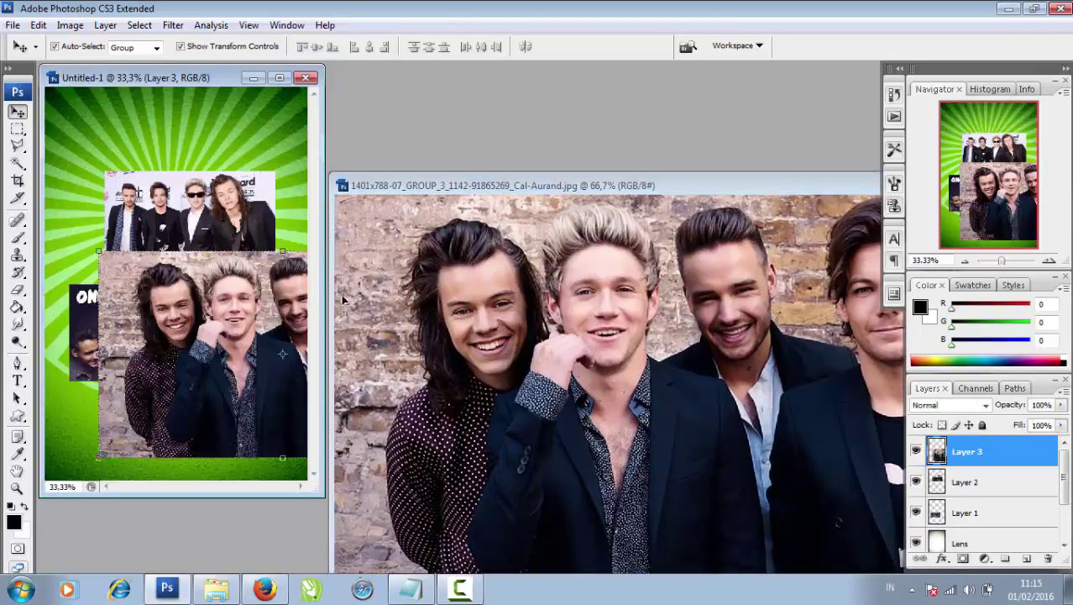
pyautogui.moveTo(656, 187); pyautogui.dragTo(397, 186)
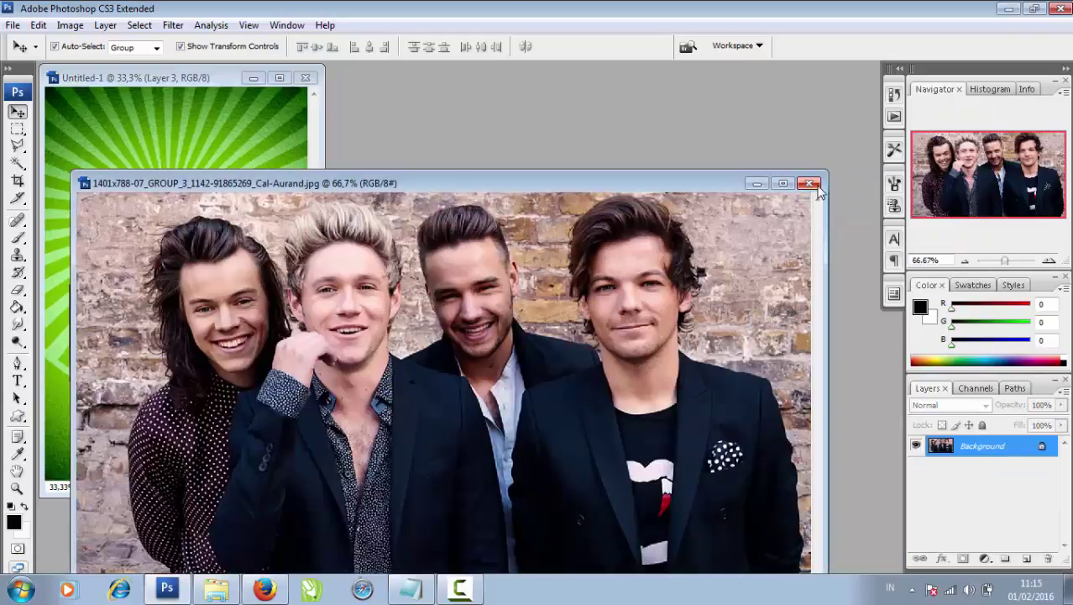
pyautogui.click(817, 184)
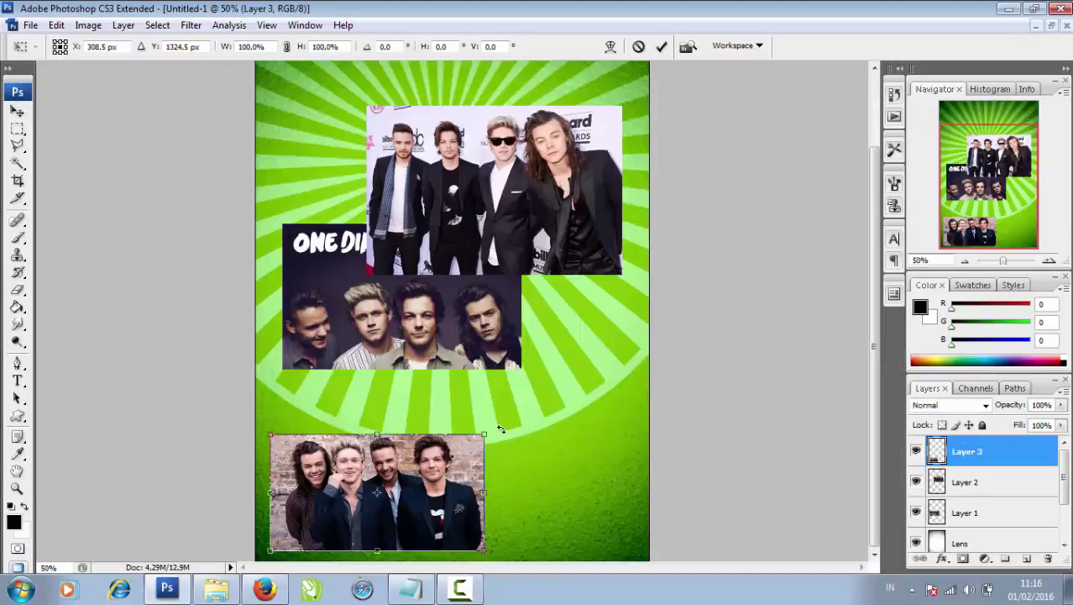
# Step: Tilt the brick-wall photo slightly near the poster bottom and select its layer
pyautogui.moveTo(495, 420); pyautogui.dragTo(504, 436)
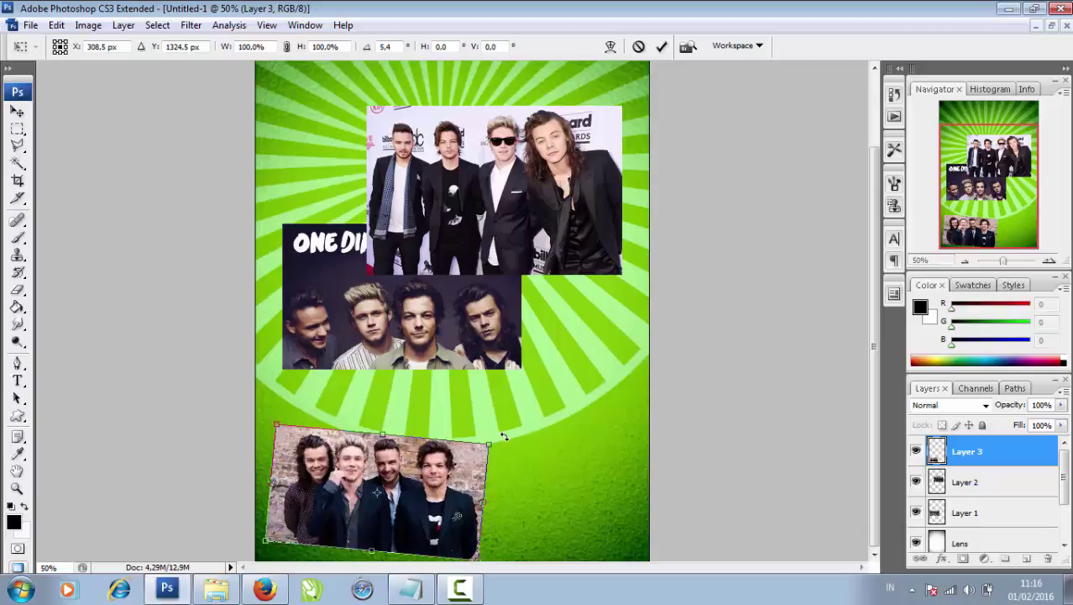
pyautogui.press('Return')
pyautogui.click(705, 434)
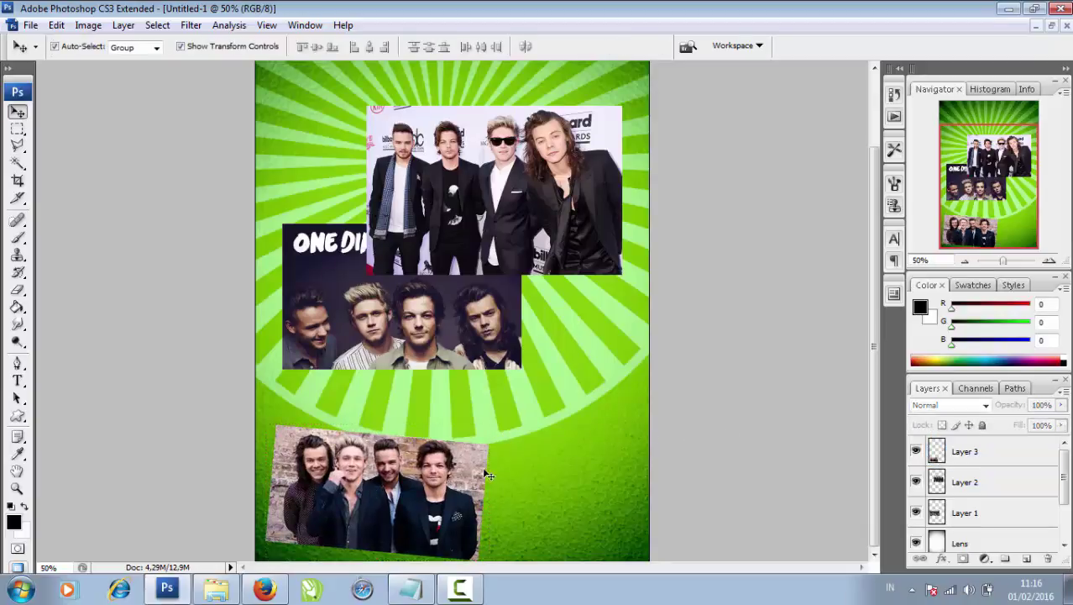
pyautogui.click(471, 475)
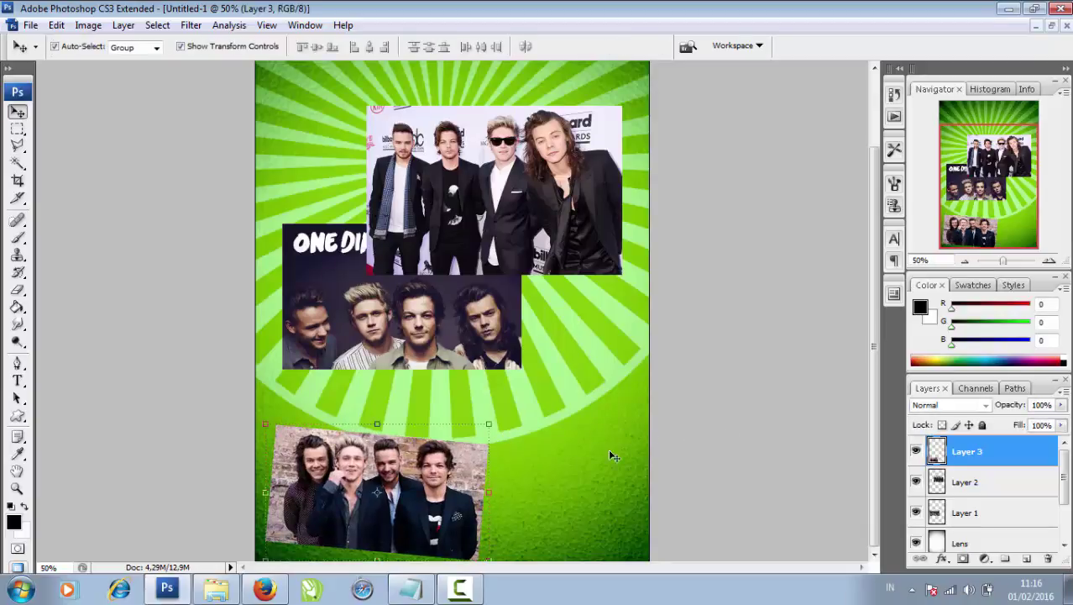
# Step: Rename the brick-wall photo's layer to 'photo 3'
pyautogui.rightClick(983, 453)
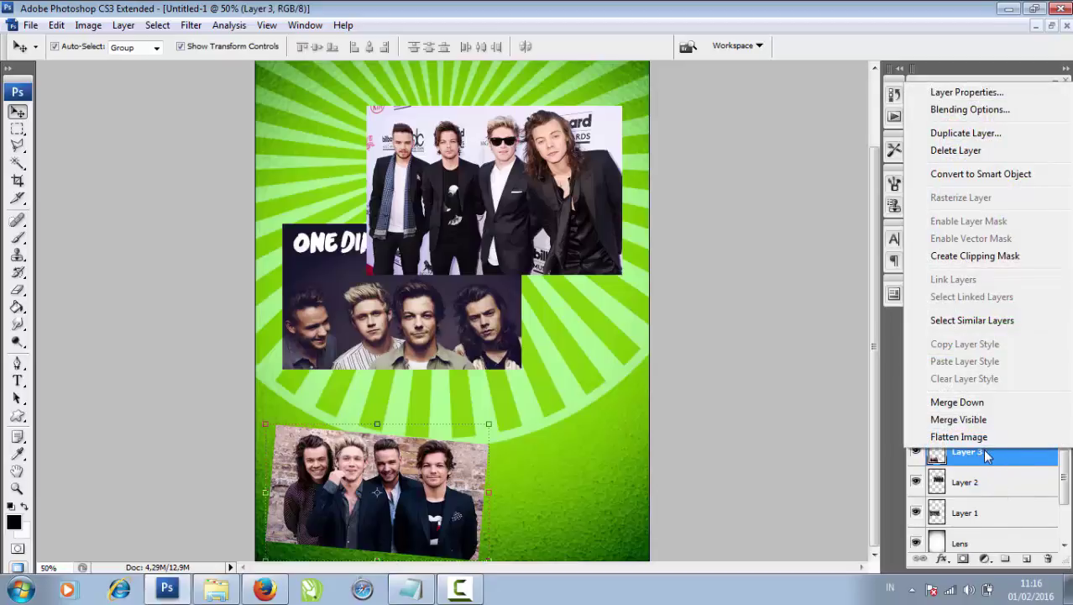
pyautogui.click(985, 454)
pyautogui.doubleClick(979, 454)
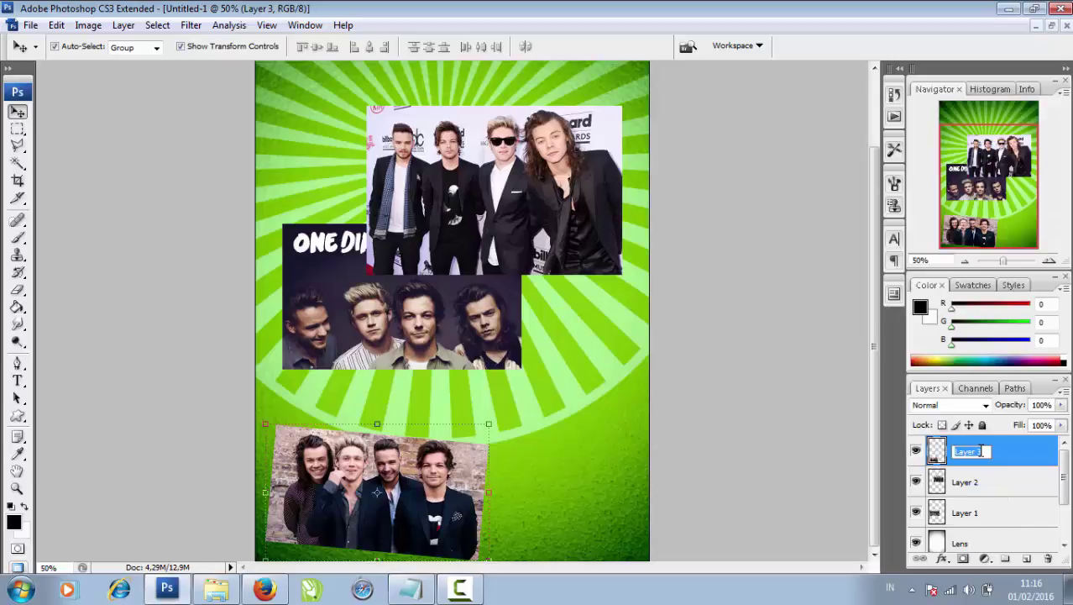
pyautogui.press('BackSpace')
pyautogui.write('photo')
pyautogui.press('Return')
# Step: Give photo 3 a white 15 px Stroke through Blending Options
pyautogui.rightClick(1008, 451)
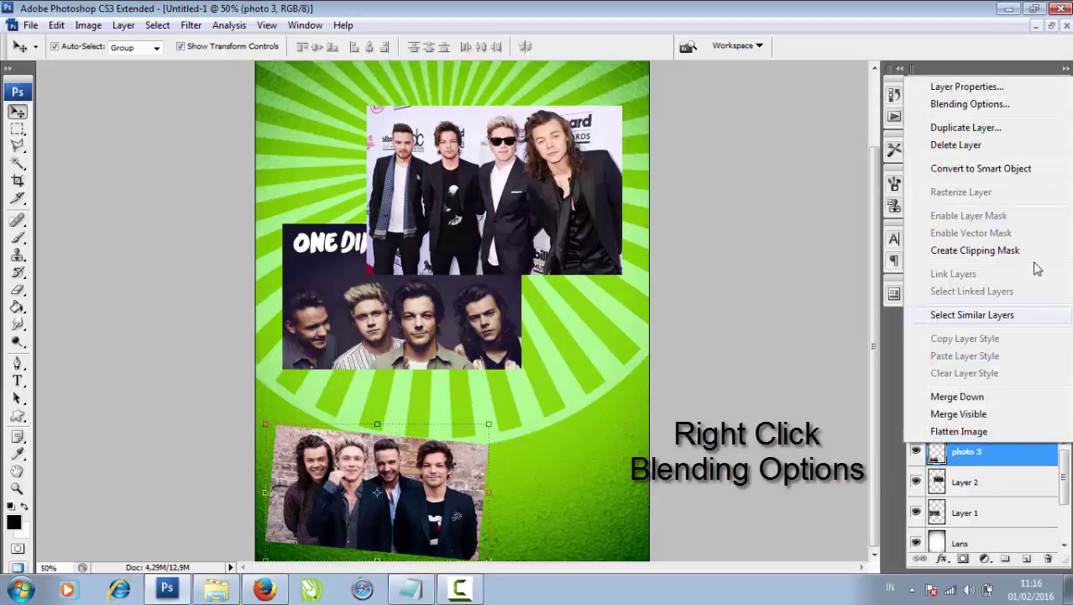
pyautogui.click(971, 104)
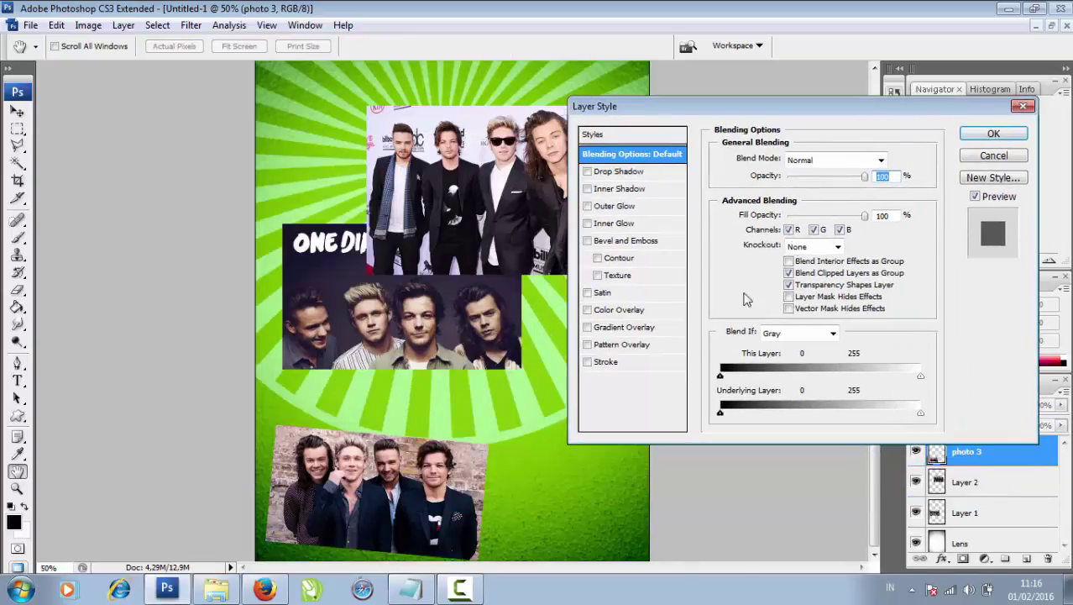
pyautogui.click(615, 363)
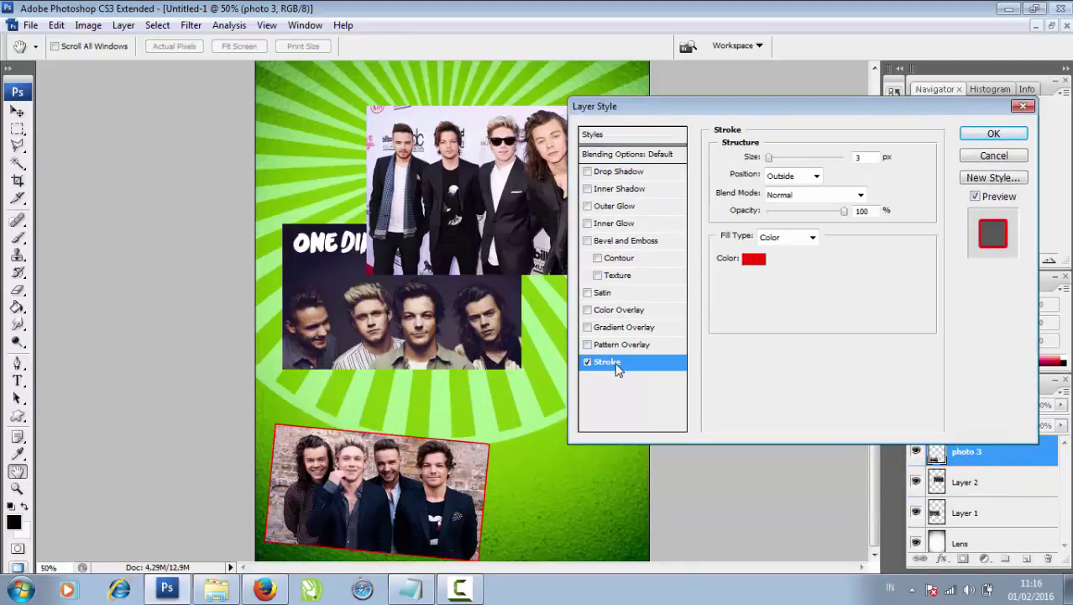
pyautogui.click(753, 260)
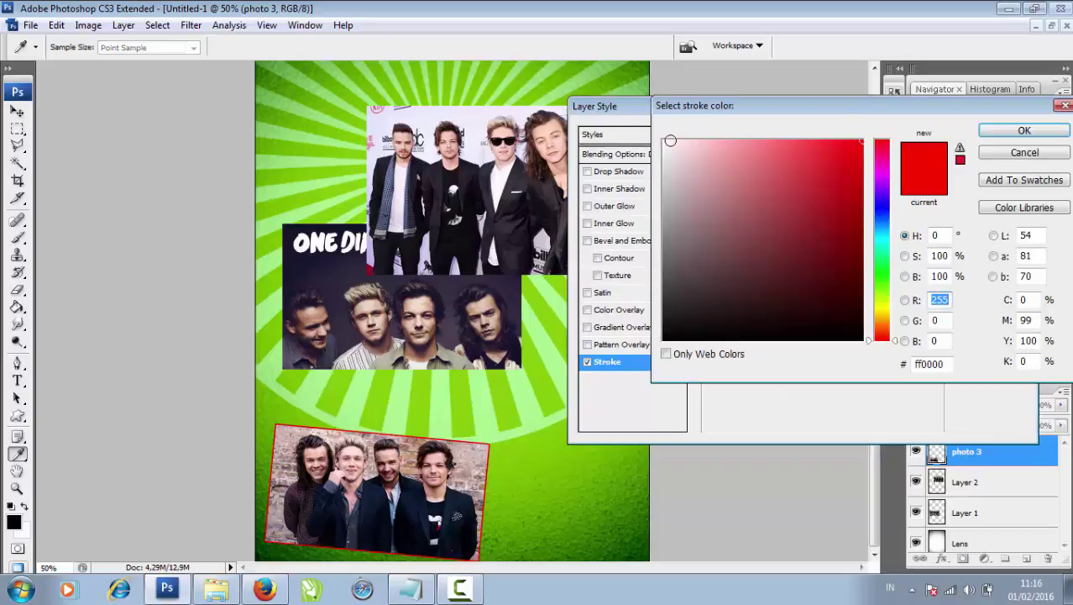
pyautogui.click(665, 141)
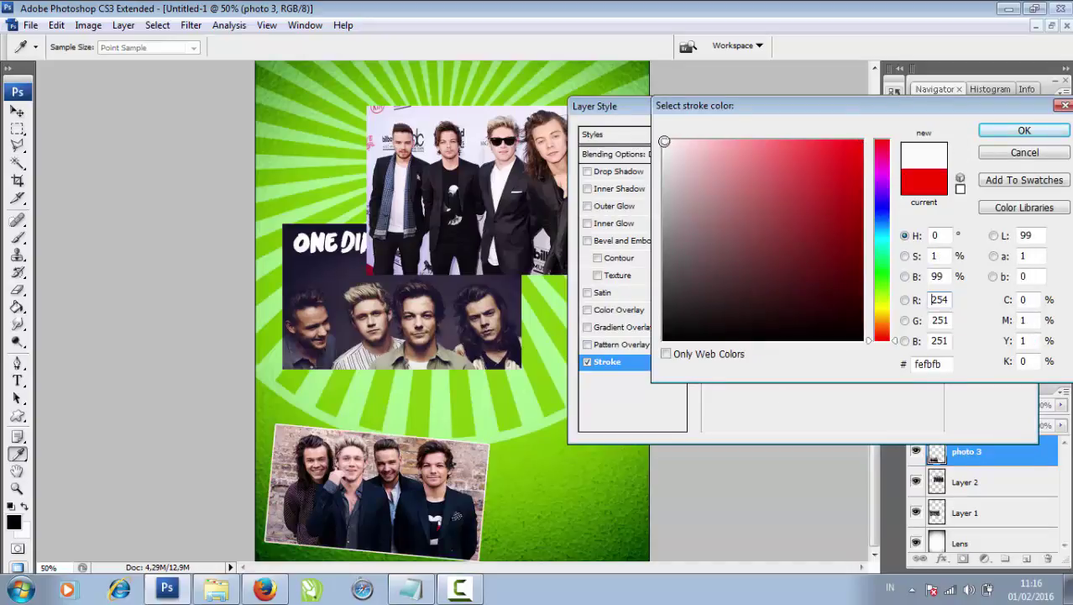
pyautogui.click(993, 135)
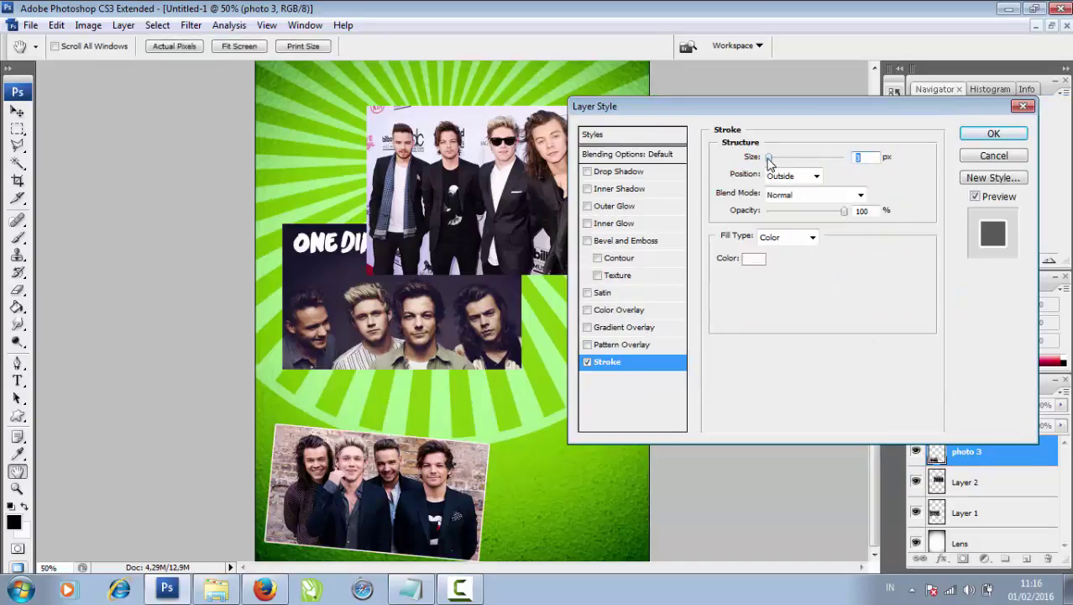
pyautogui.moveTo(769, 161); pyautogui.dragTo(779, 161)
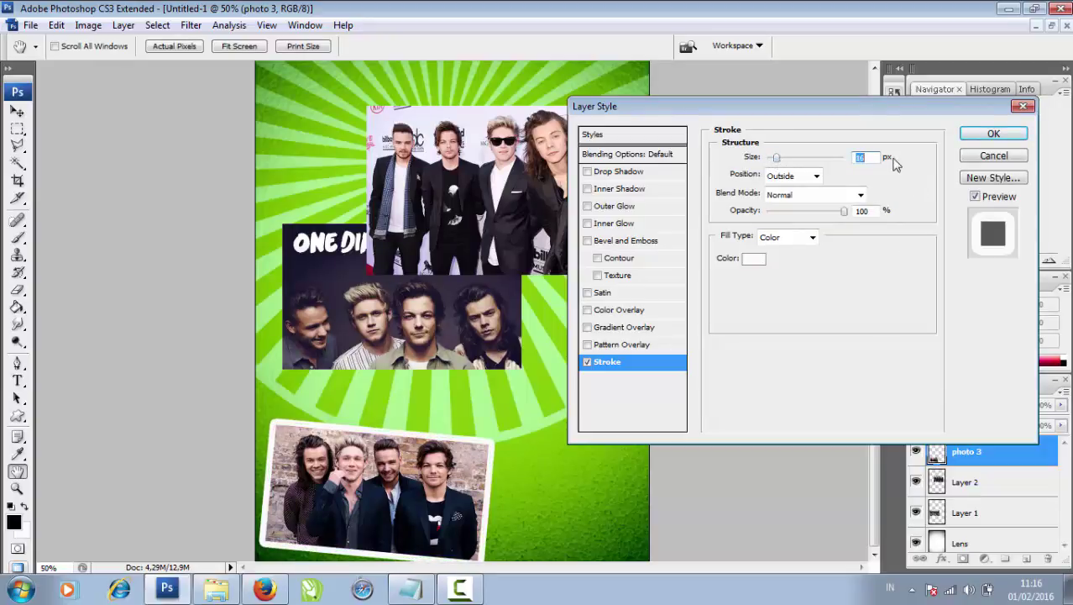
pyautogui.write('15')
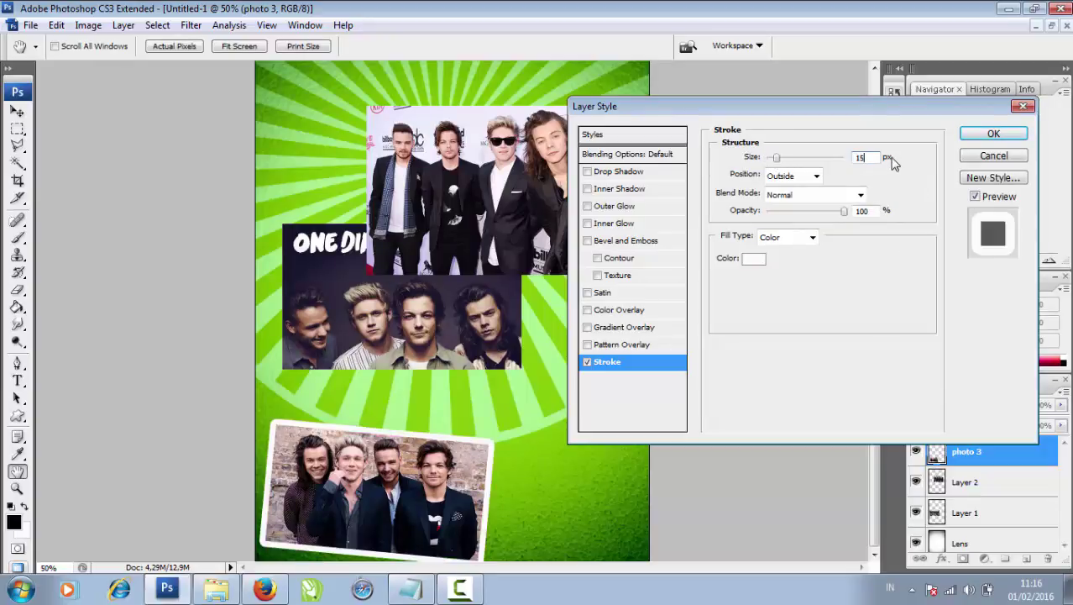
pyautogui.click(994, 133)
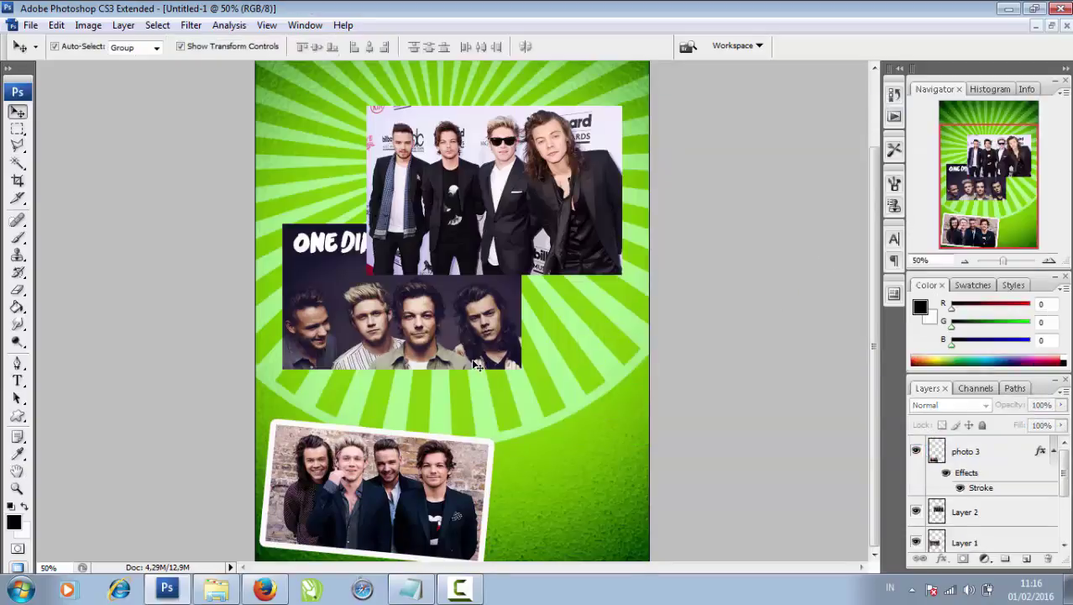
# Step: Move the ONE DIRECTION PERFECT photo higher and shrink the billboard photo slightly
pyautogui.moveTo(476, 364)
pyautogui.mouseDown()
pyautogui.moveTo(487, 233)
pyautogui.moveTo(489, 451)
pyautogui.mouseUp()
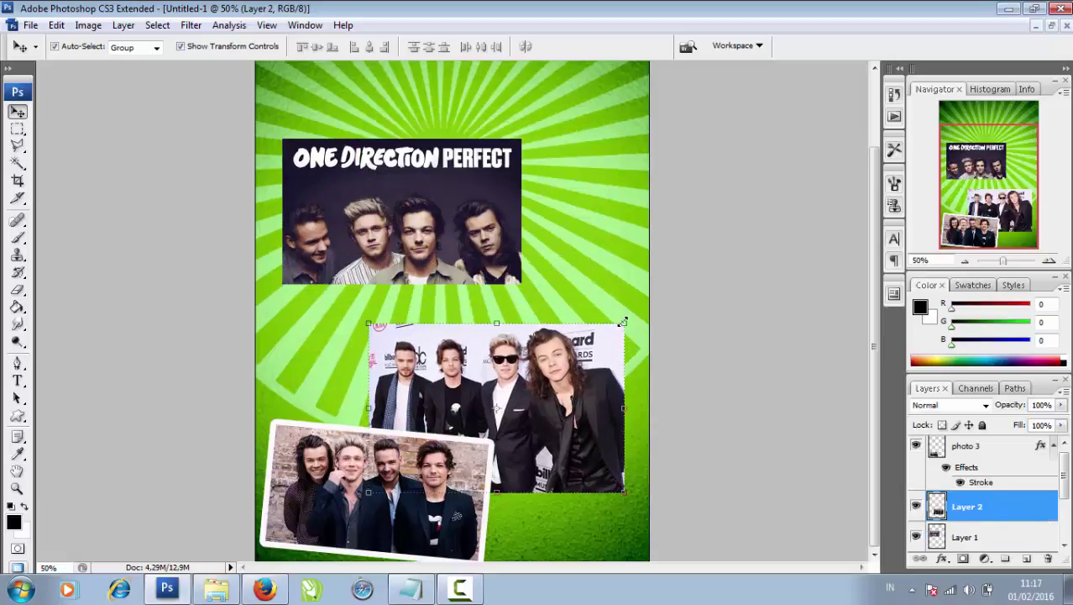
pyautogui.moveTo(623, 322); pyautogui.dragTo(612, 340)
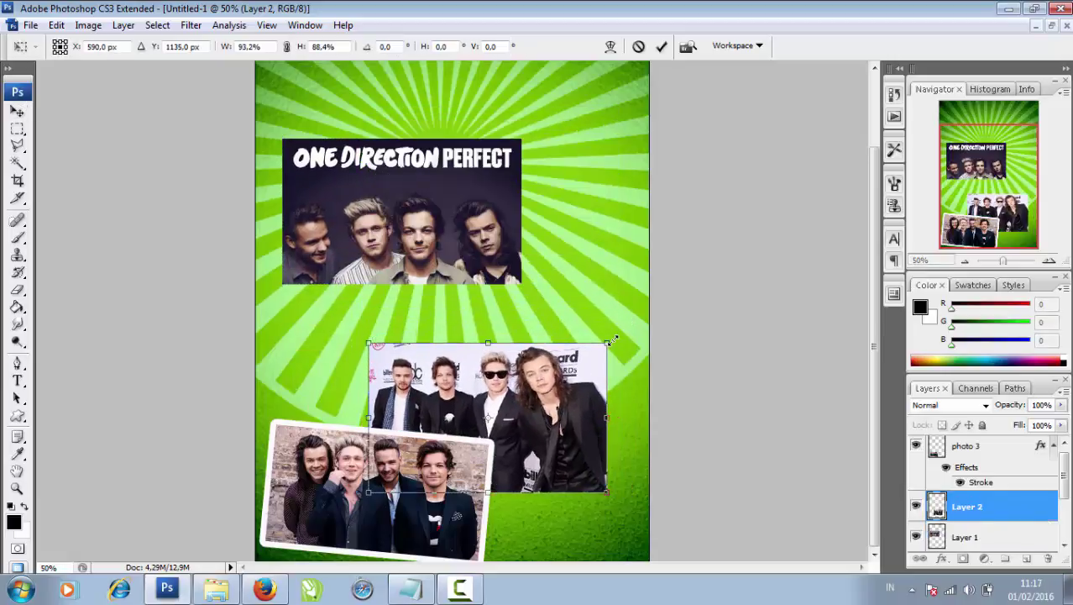
pyautogui.press('Return')
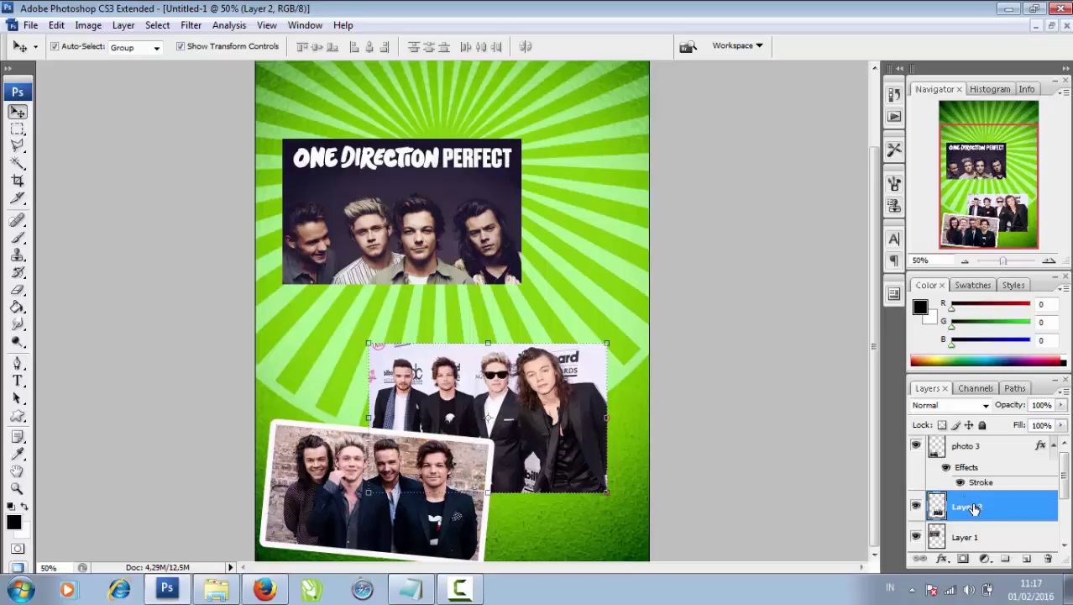
# Step: Rename the billboard layer 'photo 2', commit its tilt, and move it slightly lower
pyautogui.doubleClick(974, 508)
pyautogui.press('BackSpace')
pyautogui.press('Return')
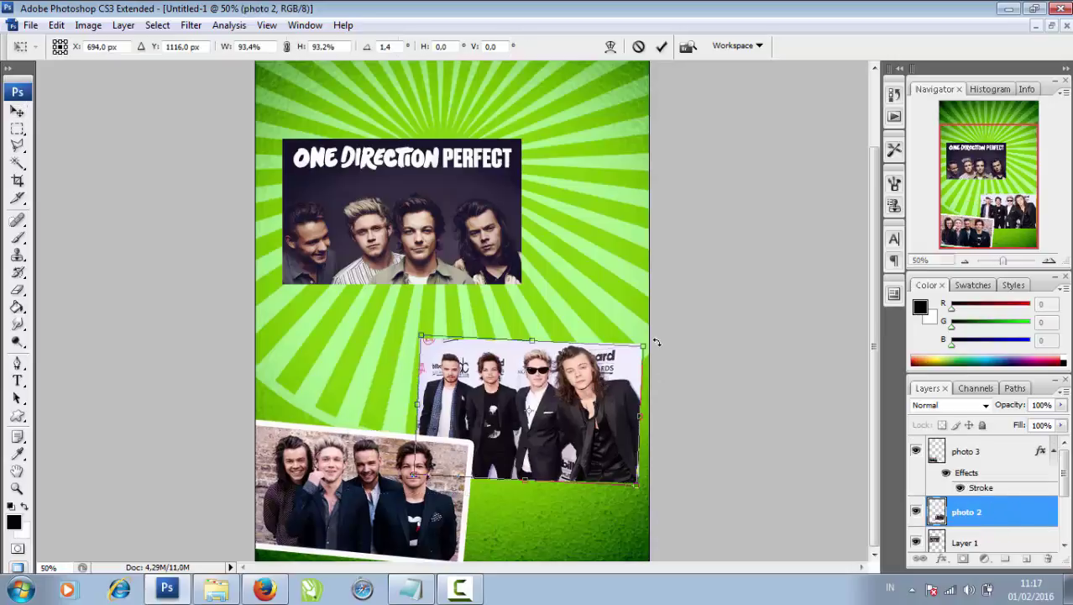
pyautogui.press('Return')
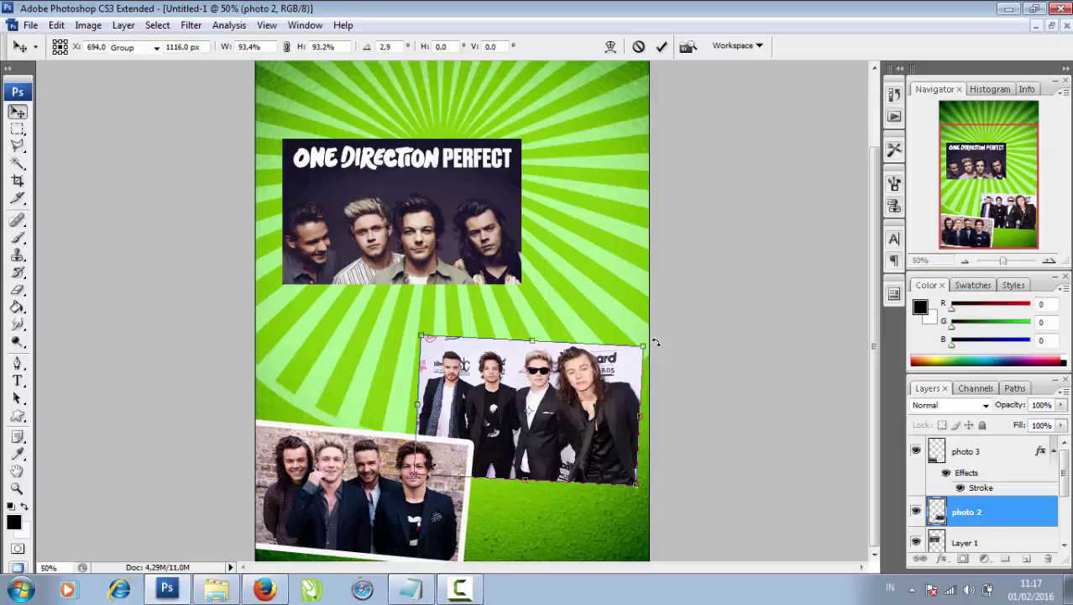
pyautogui.moveTo(575, 422); pyautogui.dragTo(571, 455)
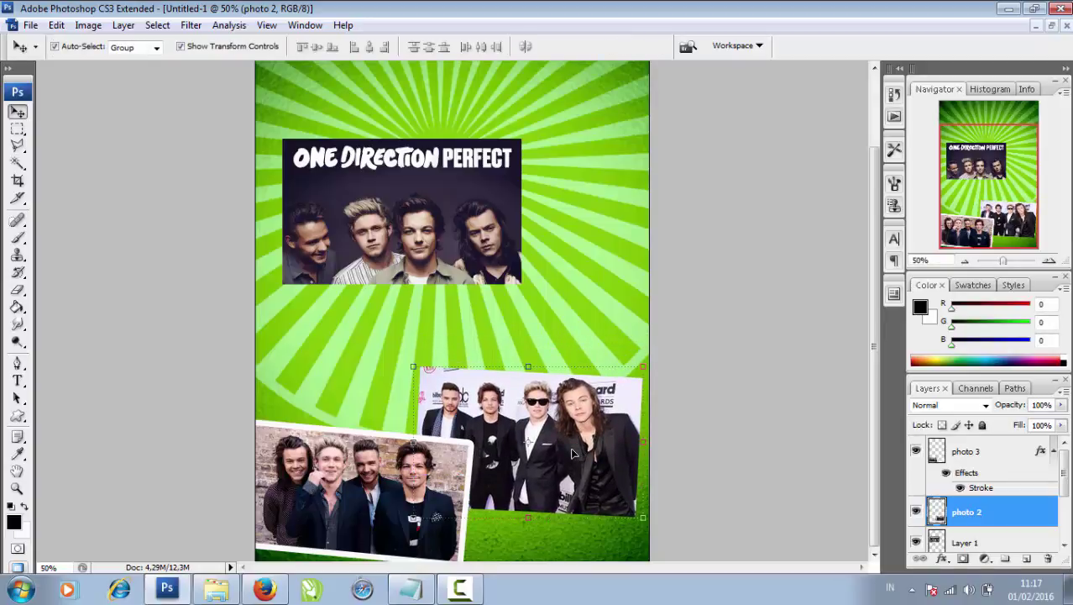
# Step: Add a near-white Stroke border to photo 2 via Blending Options
pyautogui.rightClick(972, 515)
pyautogui.click(955, 171)
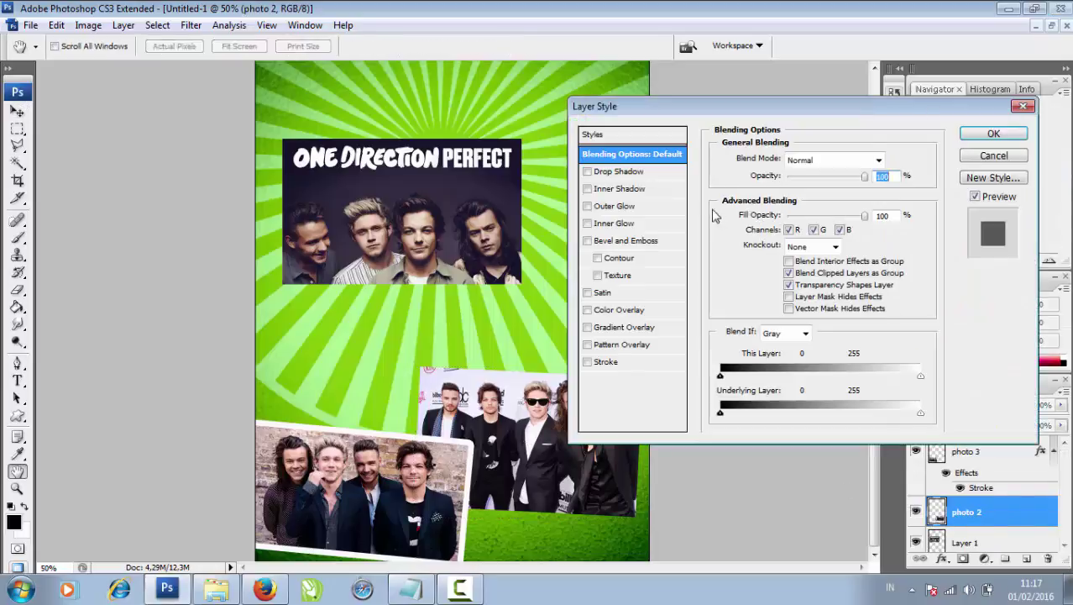
pyautogui.click(606, 363)
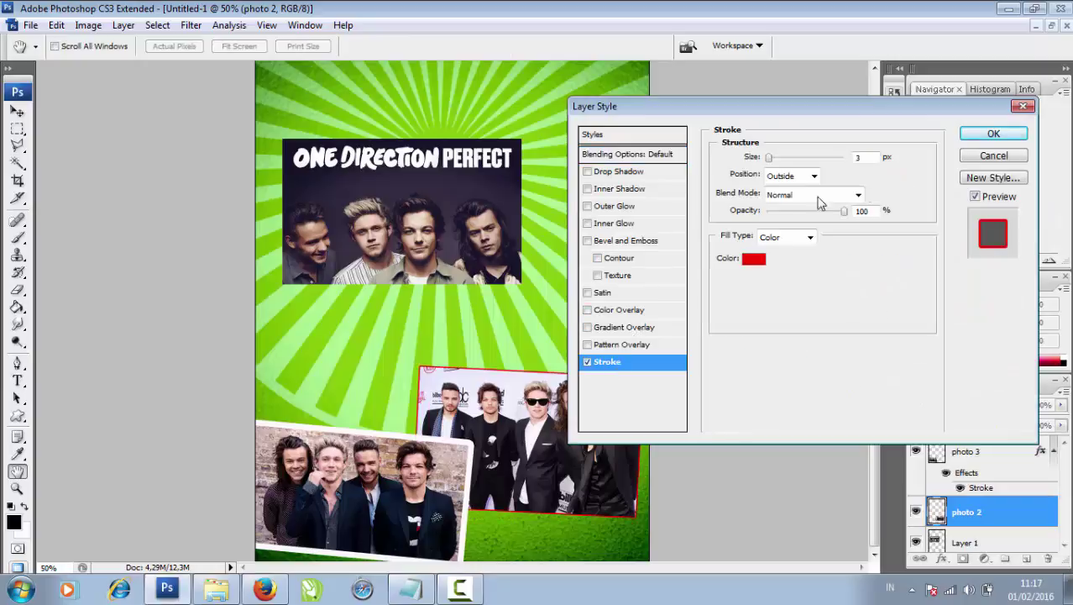
pyautogui.click(754, 259)
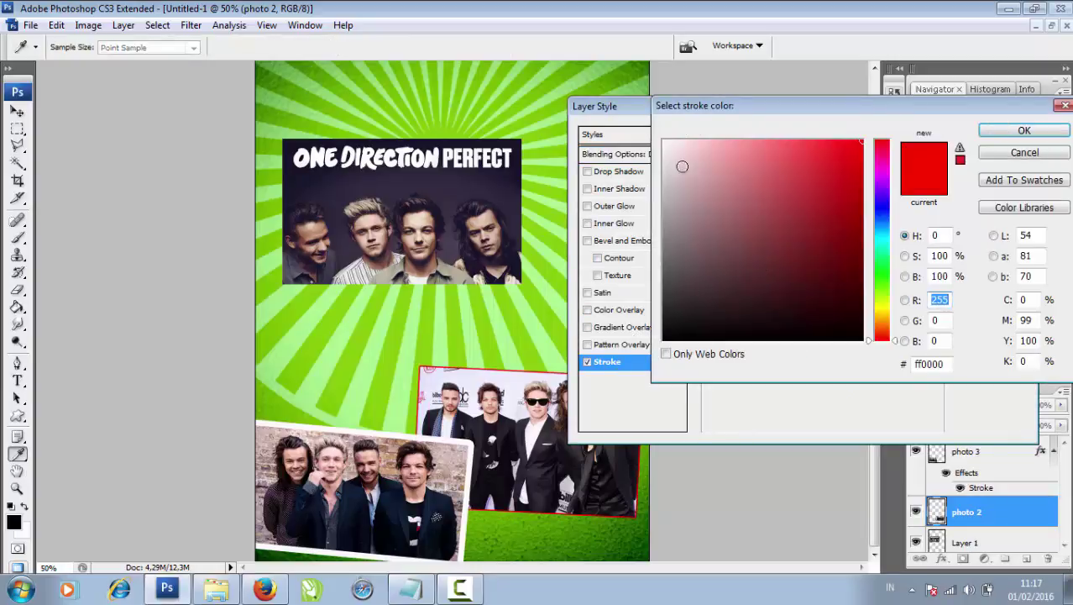
pyautogui.click(666, 142)
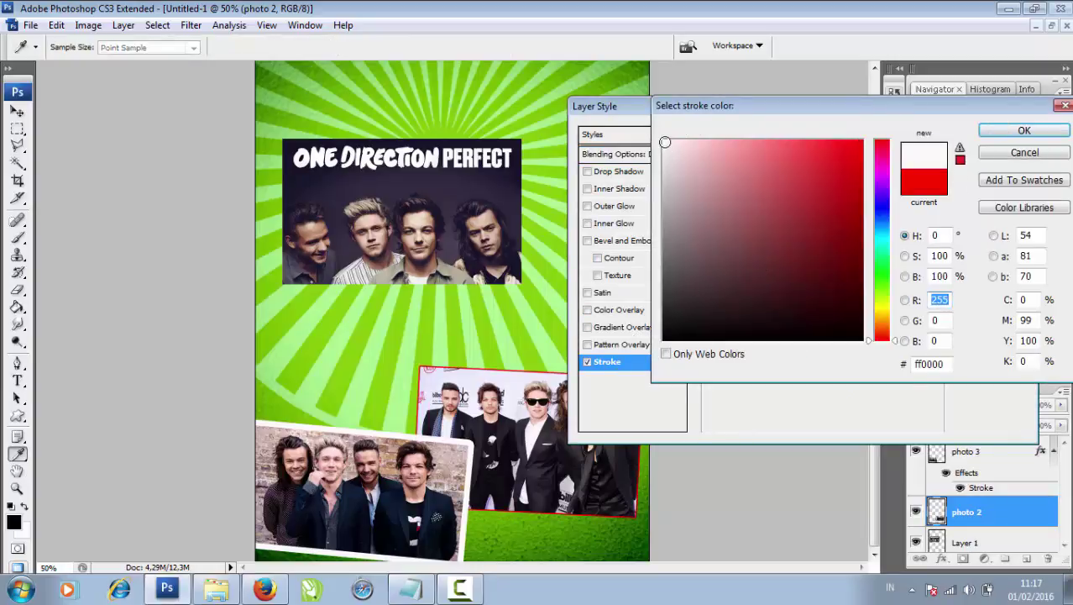
pyautogui.click(990, 134)
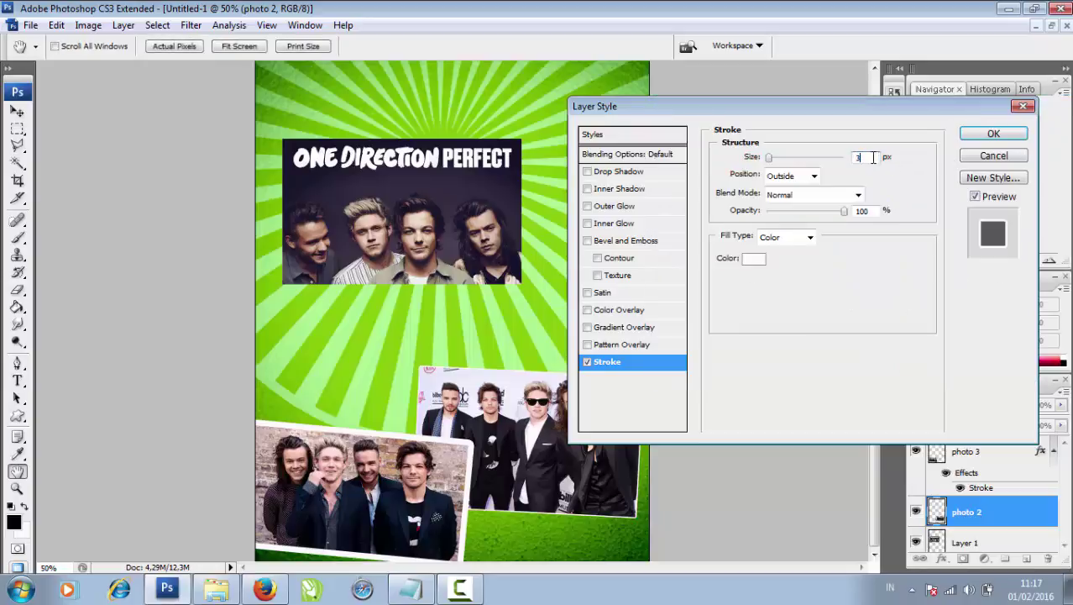
pyautogui.click(998, 135)
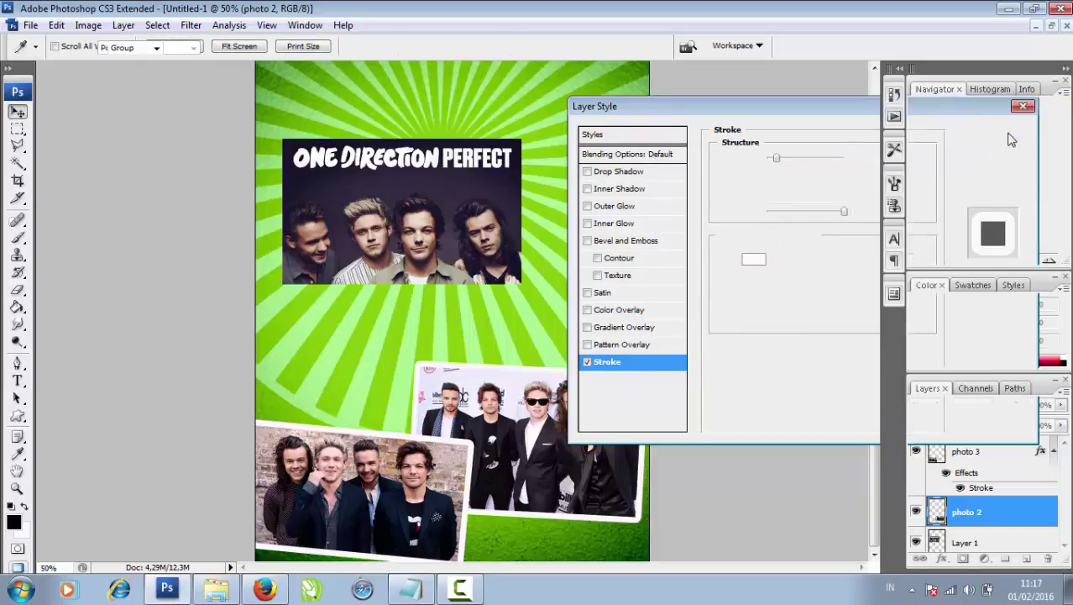
# Step: Move the ONE DIRECTION PERFECT photo down-right and scale it up
pyautogui.moveTo(466, 261); pyautogui.dragTo(484, 298)
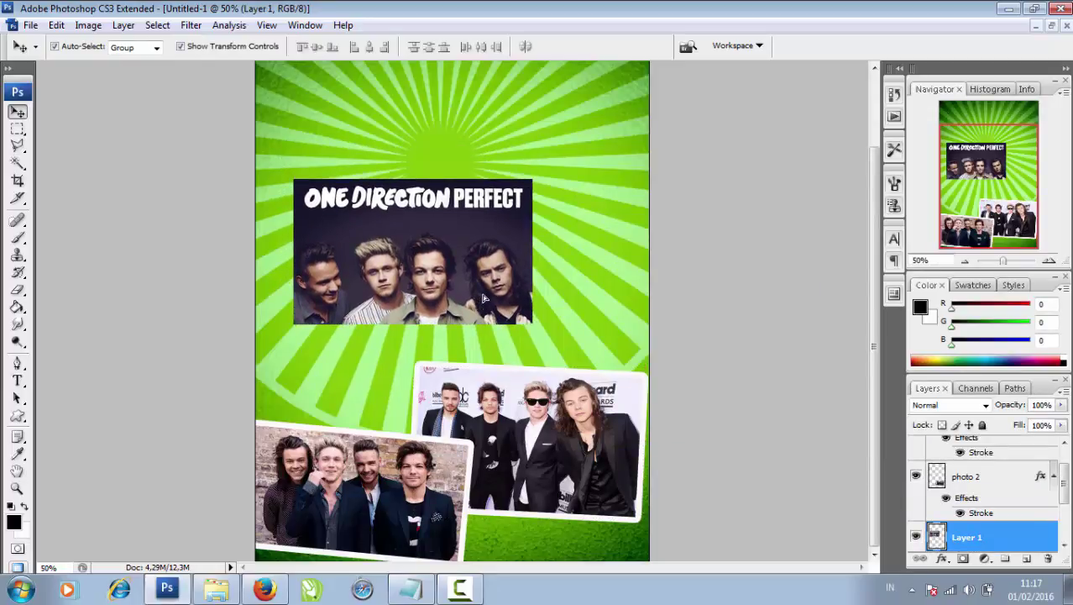
pyautogui.moveTo(529, 320); pyautogui.dragTo(617, 378)
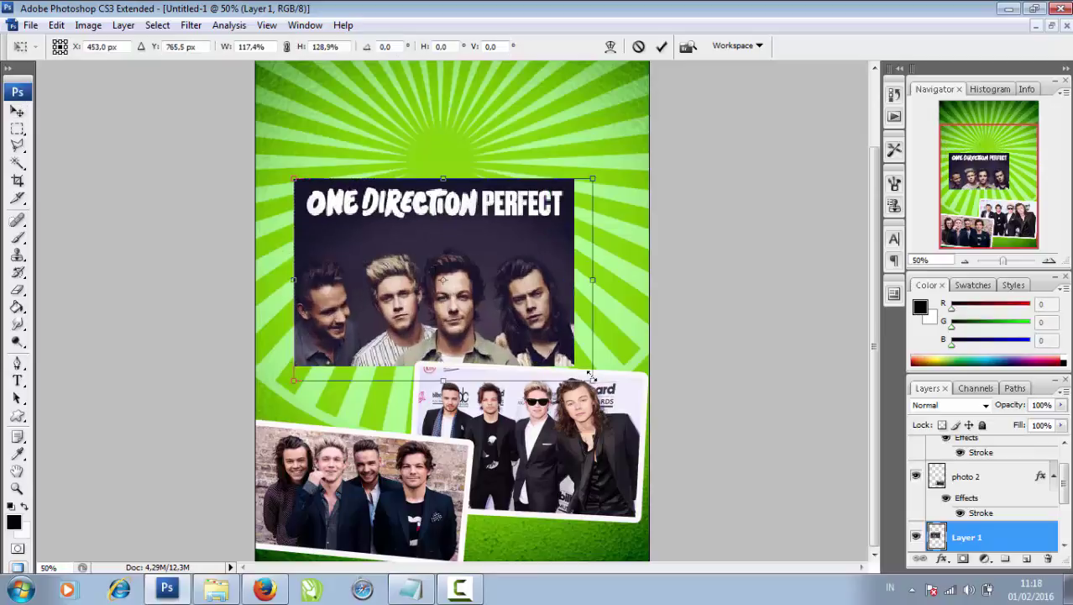
pyautogui.press('Return')
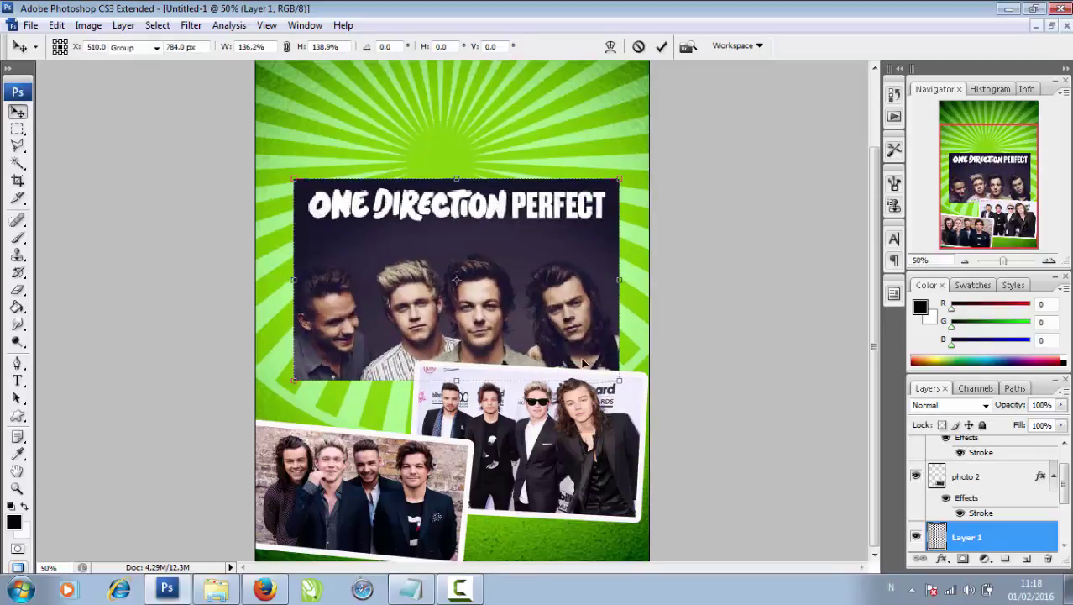
pyautogui.moveTo(577, 336); pyautogui.dragTo(534, 344)
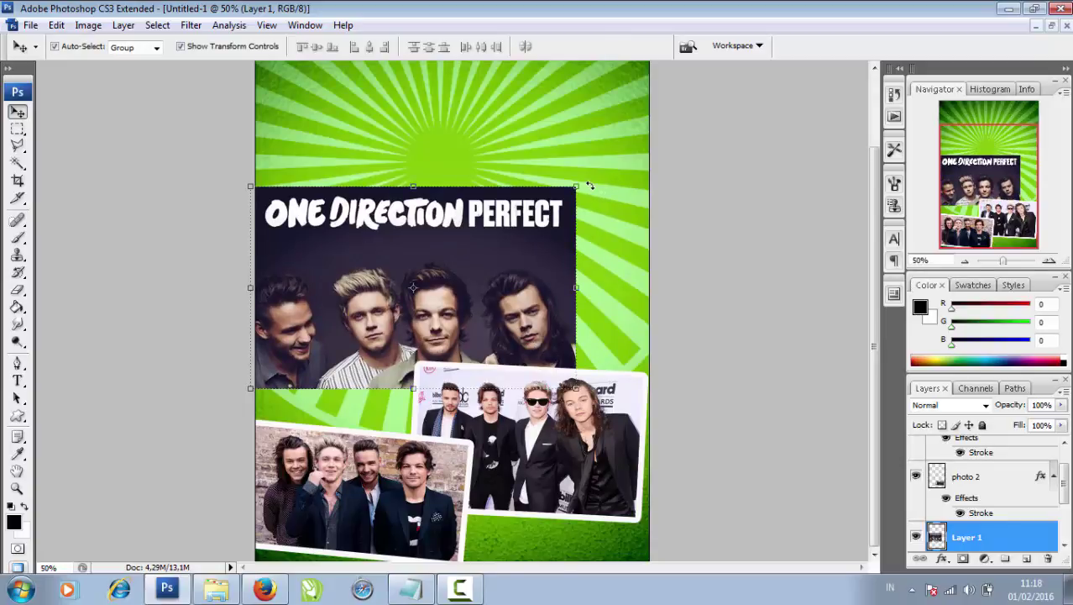
# Step: Tilt the photo counter-clockwise, enlarge it a little more, and nudge it right and down
pyautogui.click(590, 185)
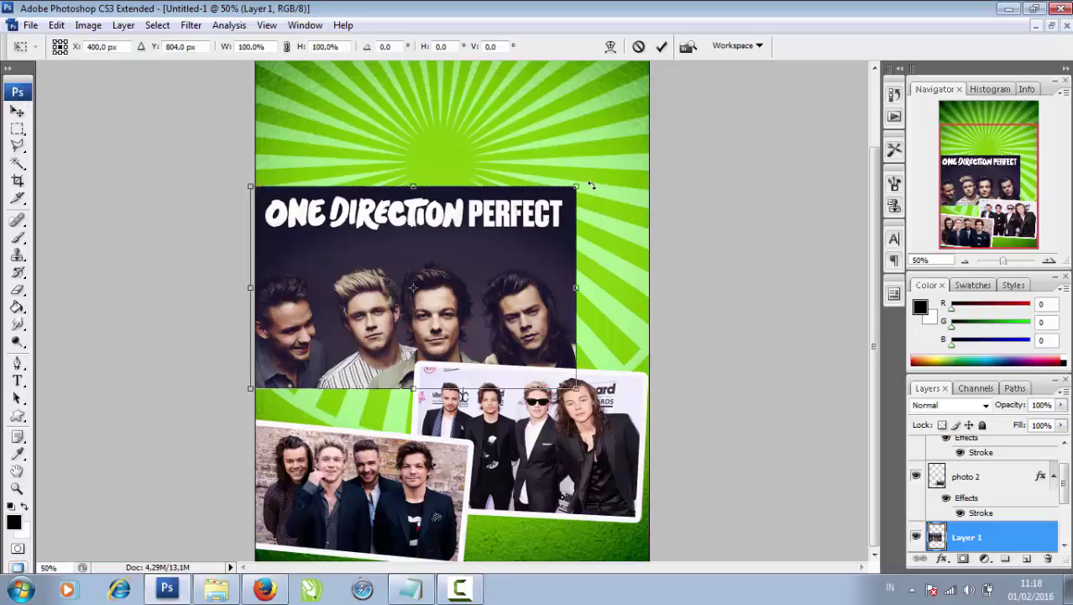
pyautogui.moveTo(595, 189)
pyautogui.mouseDown()
pyautogui.moveTo(602, 204)
pyautogui.moveTo(597, 183)
pyautogui.mouseUp()
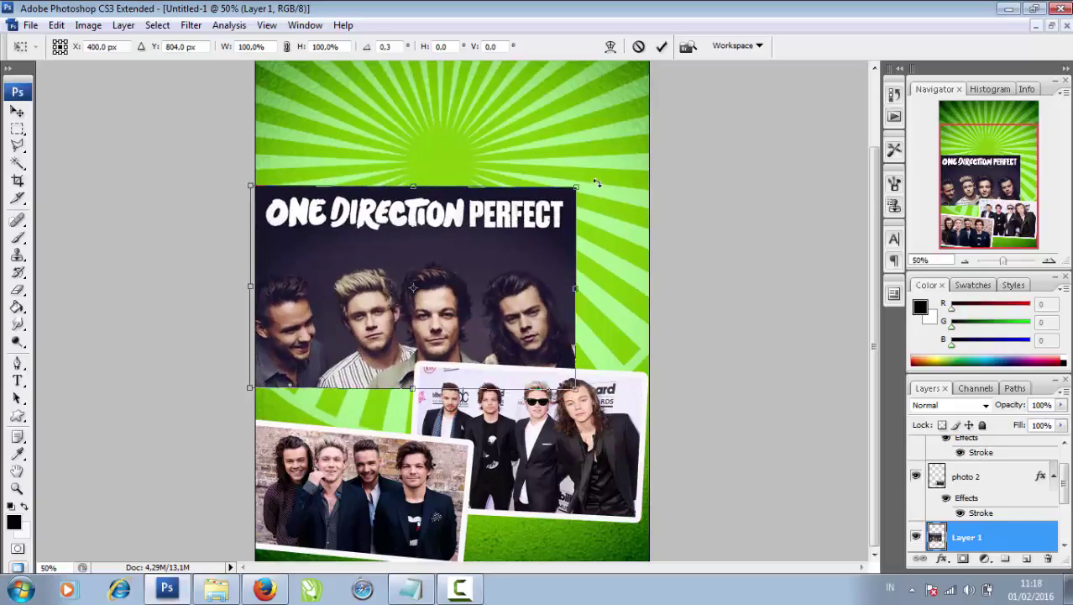
pyautogui.moveTo(598, 184); pyautogui.dragTo(593, 155)
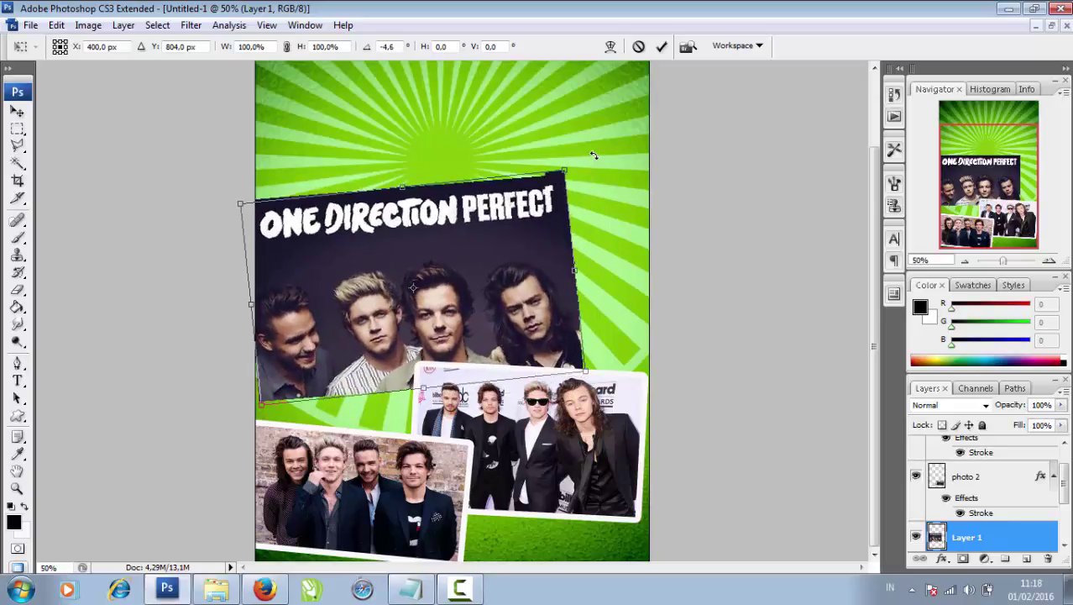
pyautogui.press('Return')
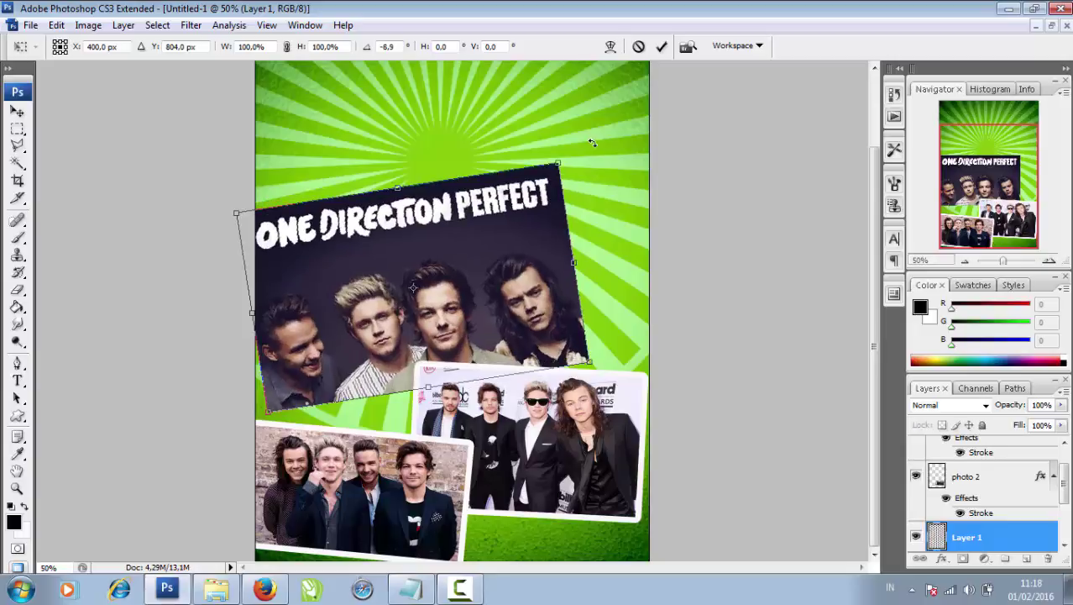
pyautogui.press('v')
pyautogui.moveTo(596, 164); pyautogui.dragTo(603, 164)
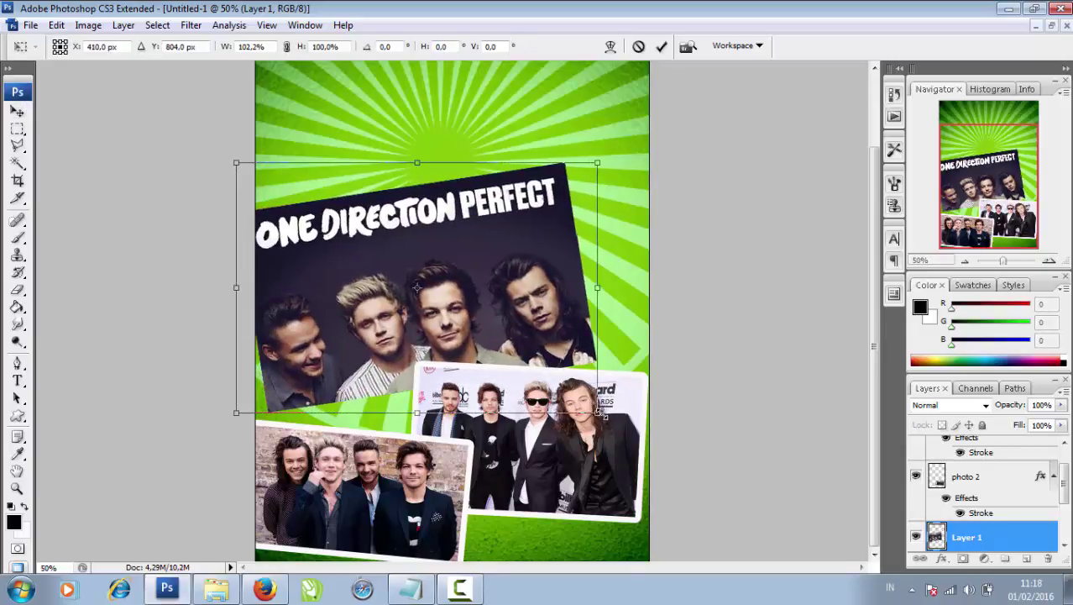
pyautogui.moveTo(597, 412); pyautogui.dragTo(614, 426)
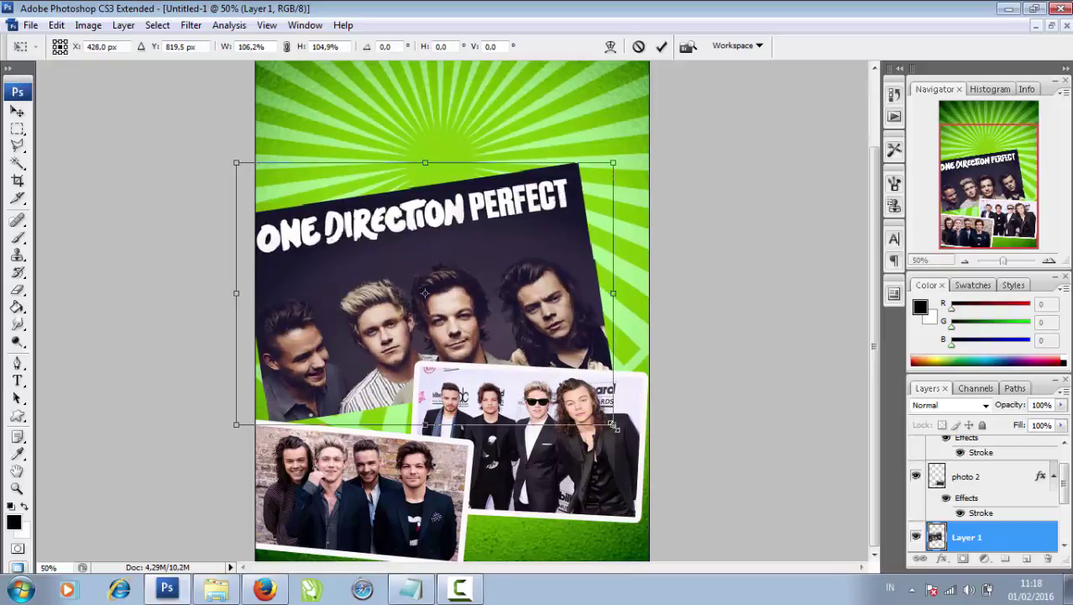
pyautogui.press('Return')
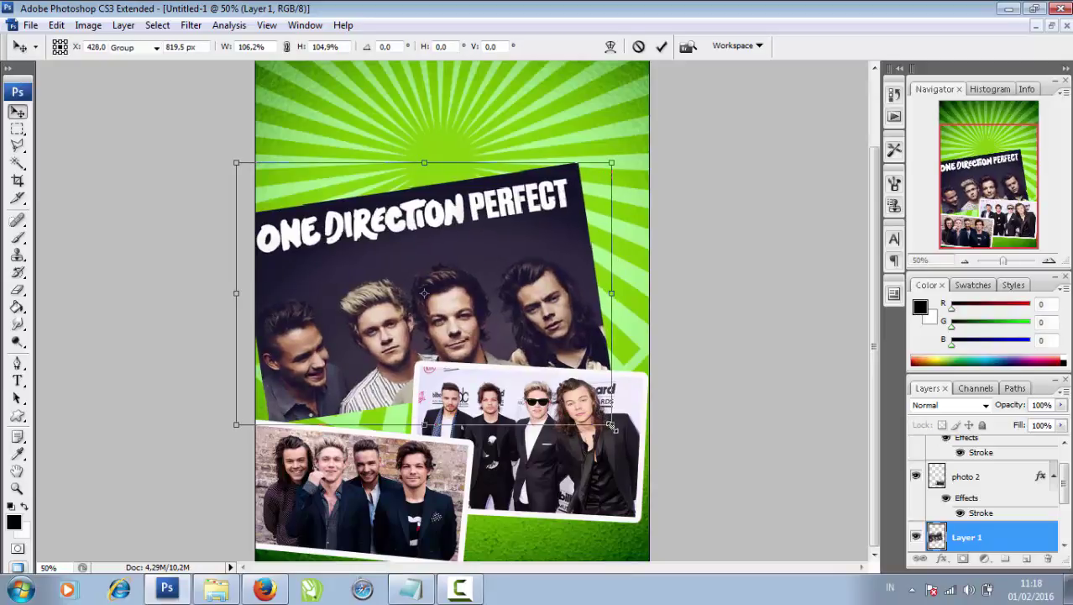
pyautogui.moveTo(566, 314); pyautogui.dragTo(575, 313)
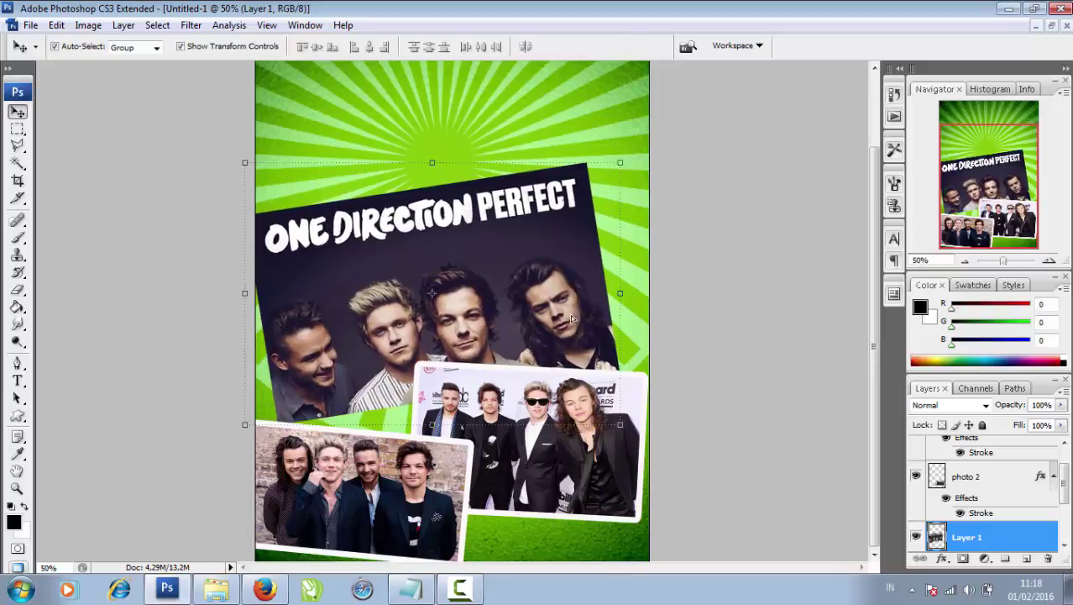
pyautogui.press('Down')
pyautogui.press('Down')
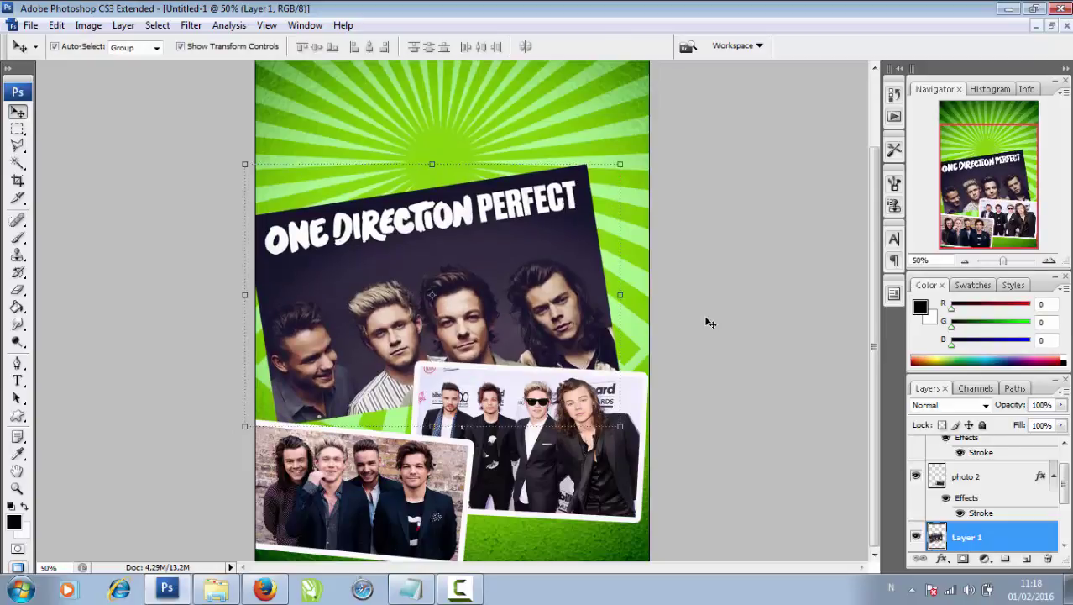
# Step: Give Layer 1's ONE DIRECTION PERFECT photo a white Stroke border via Blending Options
pyautogui.rightClick(985, 542)
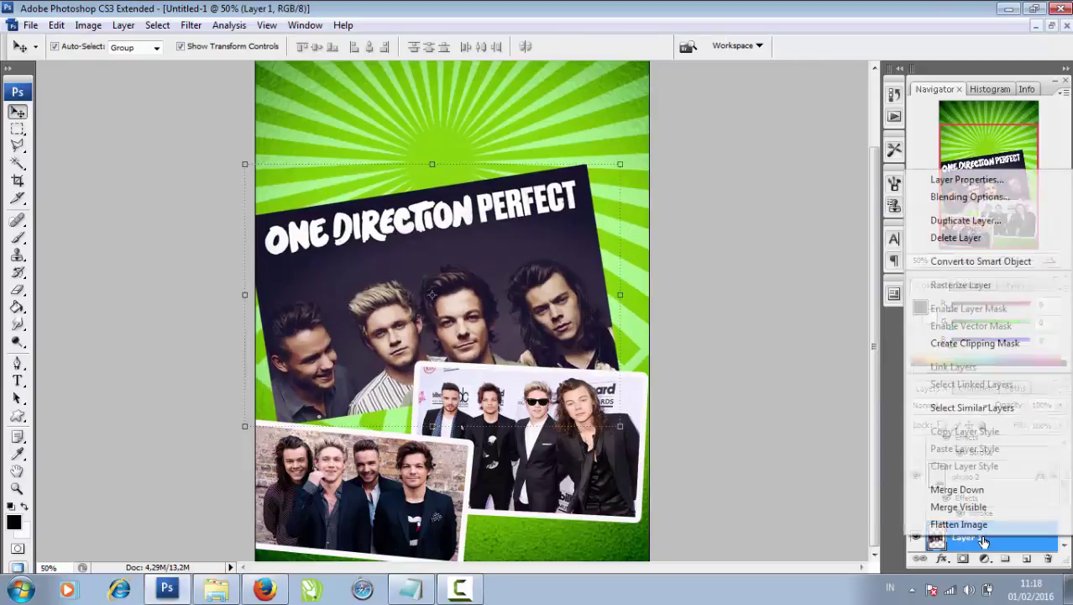
pyautogui.click(970, 202)
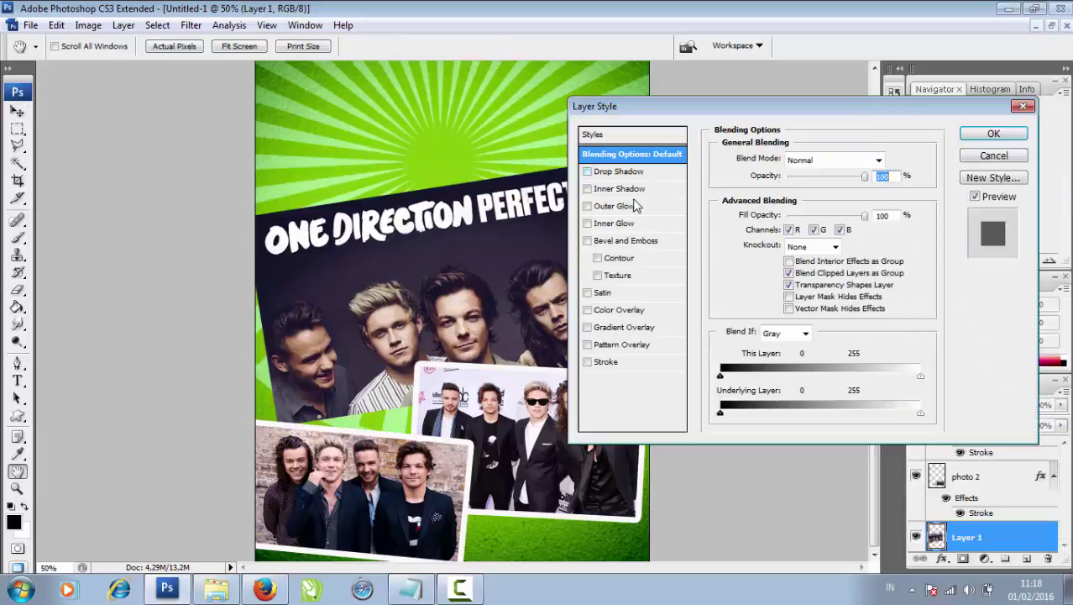
pyautogui.click(605, 362)
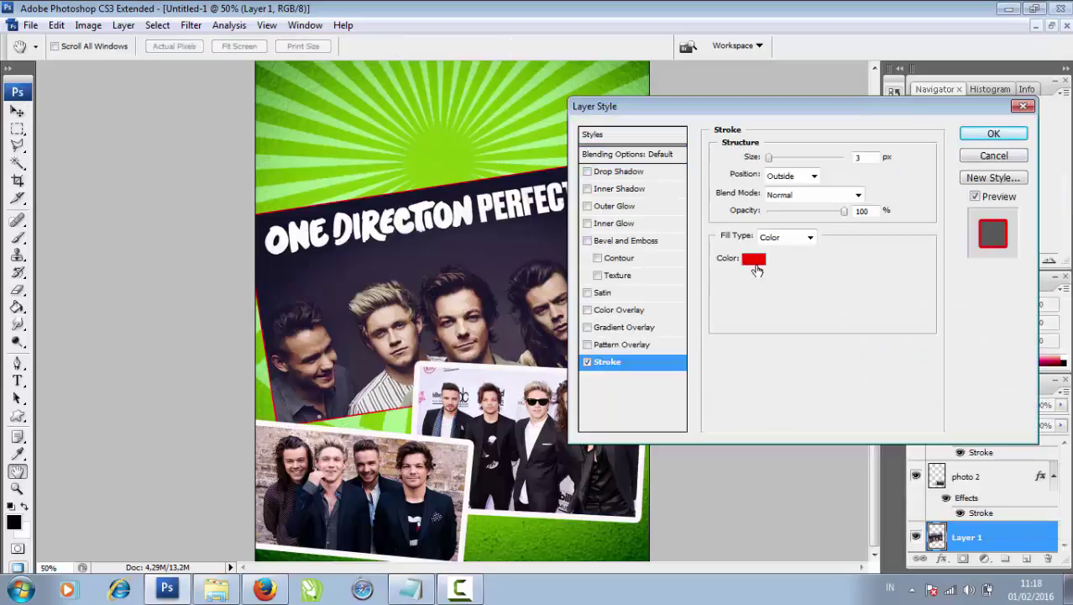
pyautogui.click(754, 262)
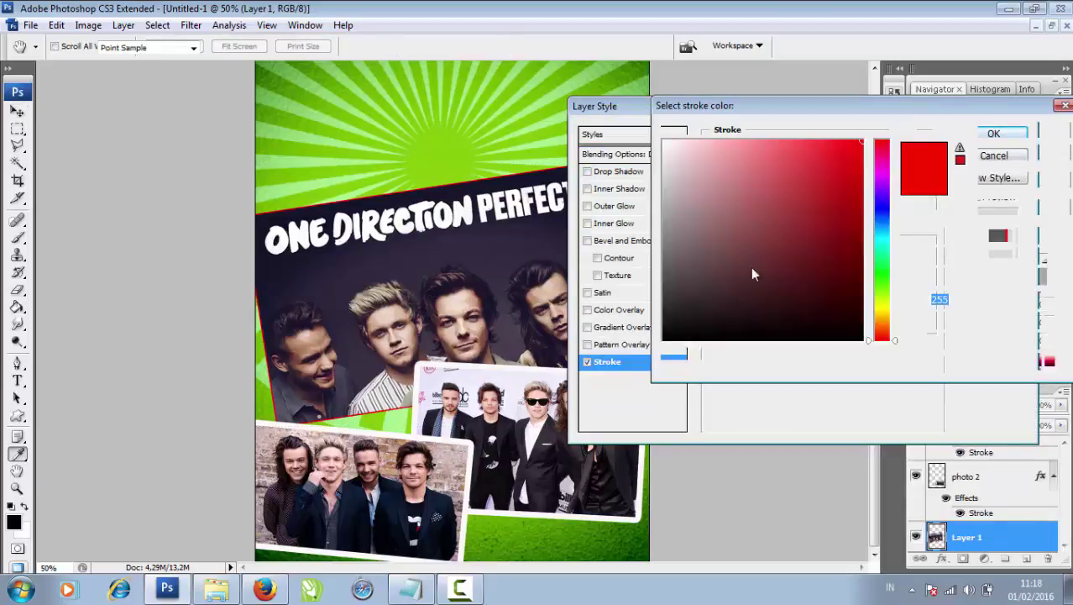
pyautogui.click(664, 140)
pyautogui.click(1024, 130)
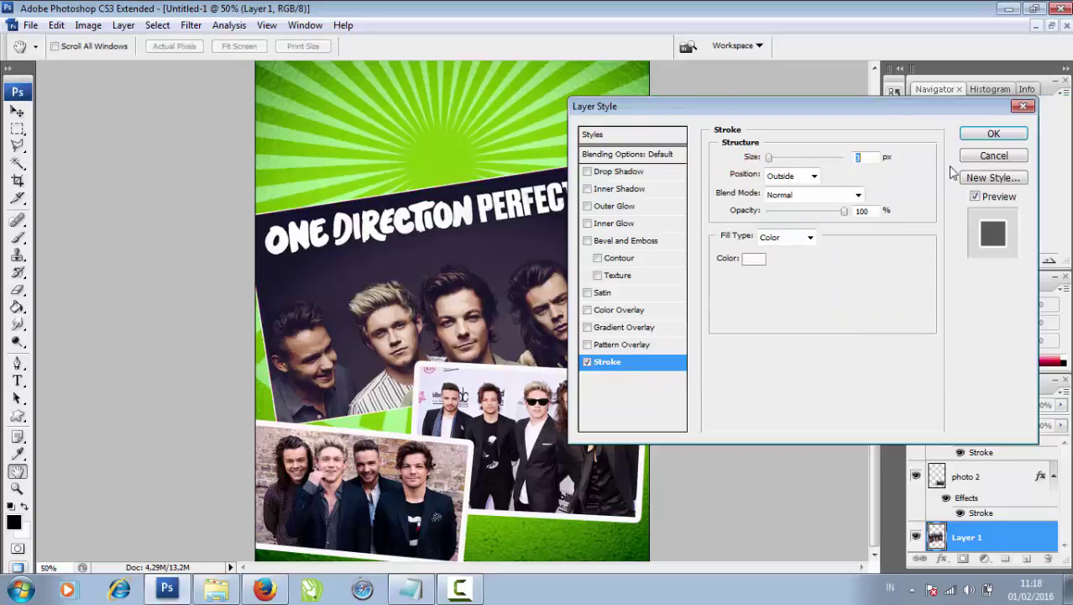
pyautogui.write('10')
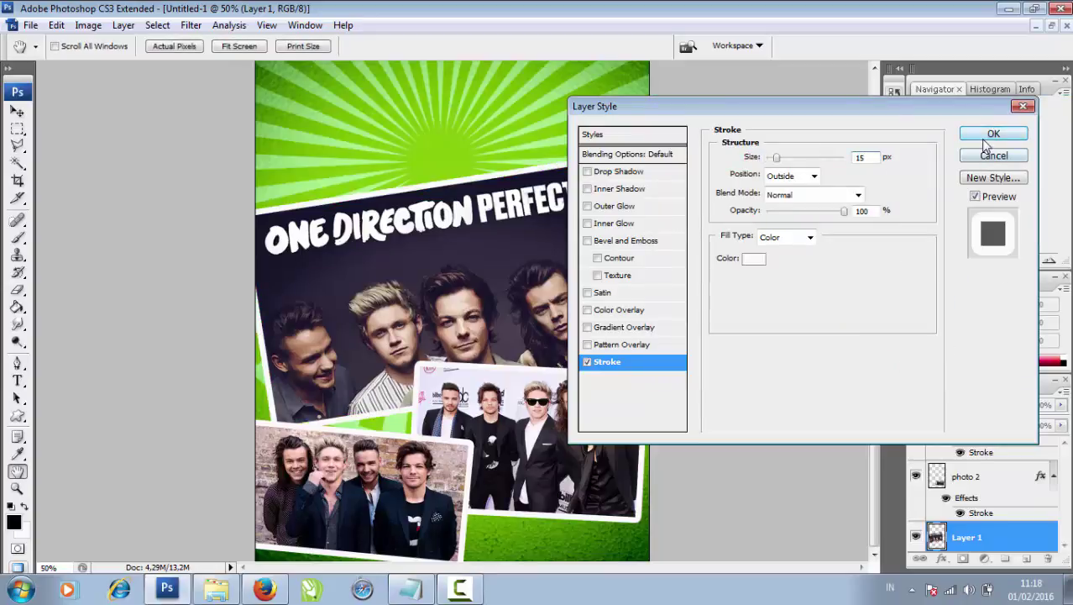
pyautogui.click(994, 134)
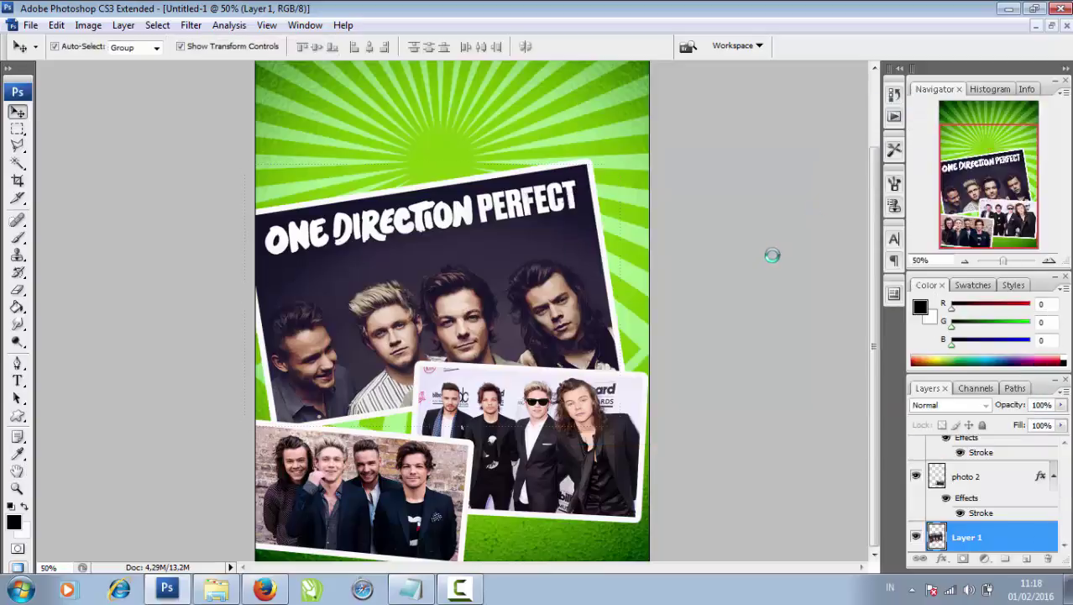
# Step: Zoom out to view the whole poster and clear the layer selection
pyautogui.hotkey('ctrl', '-')
pyautogui.click(756, 299)
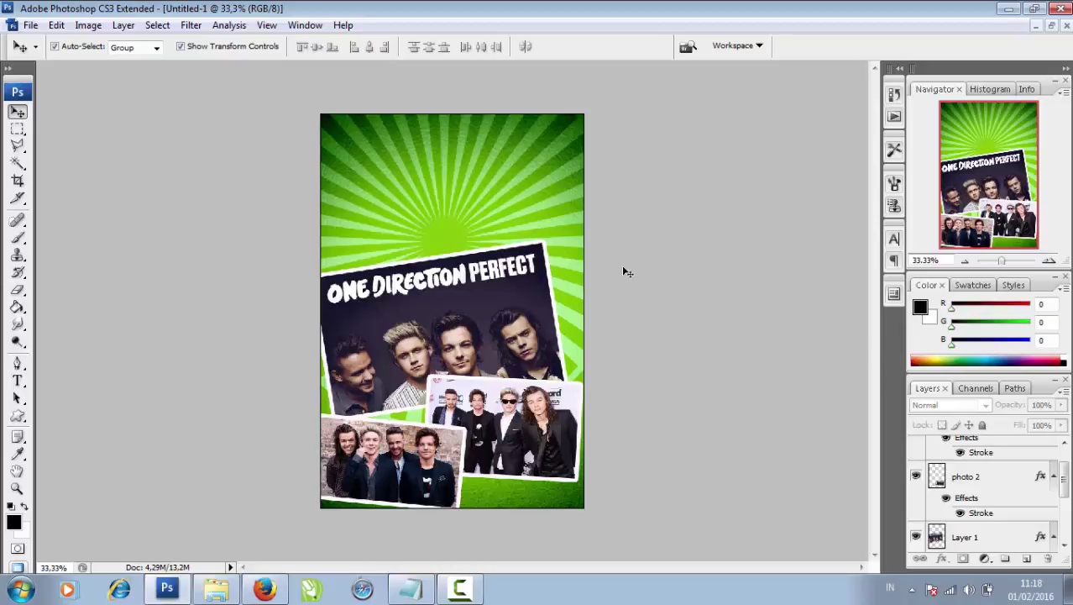
pyautogui.click(528, 219)
pyautogui.click(683, 245)
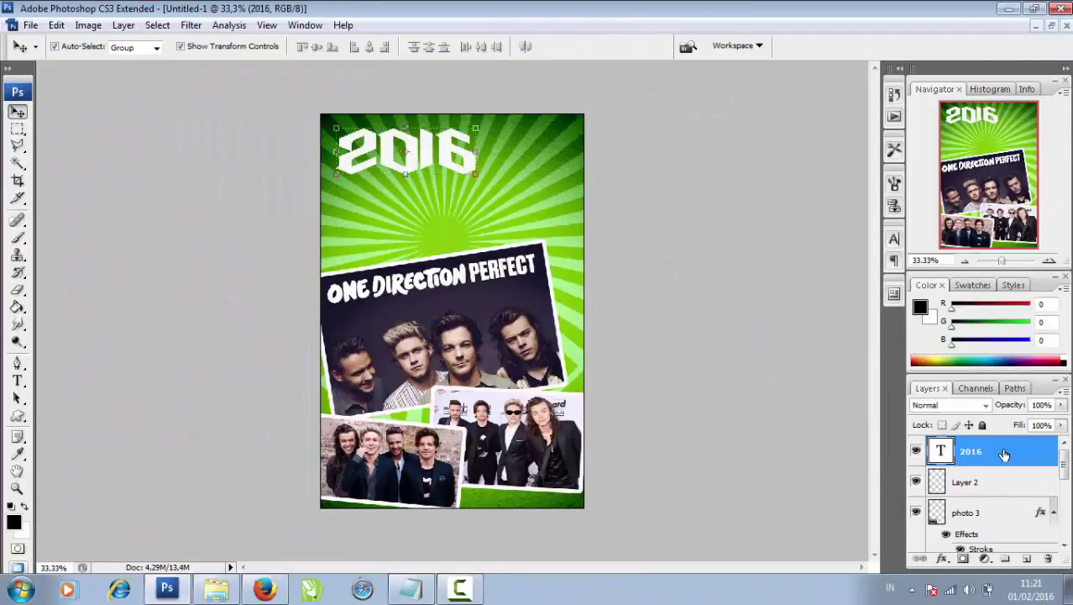
# Step: In the 2016 layer's style, try a drop shadow and texture and enlarge the Outer Glow
pyautogui.rightClick(1004, 455)
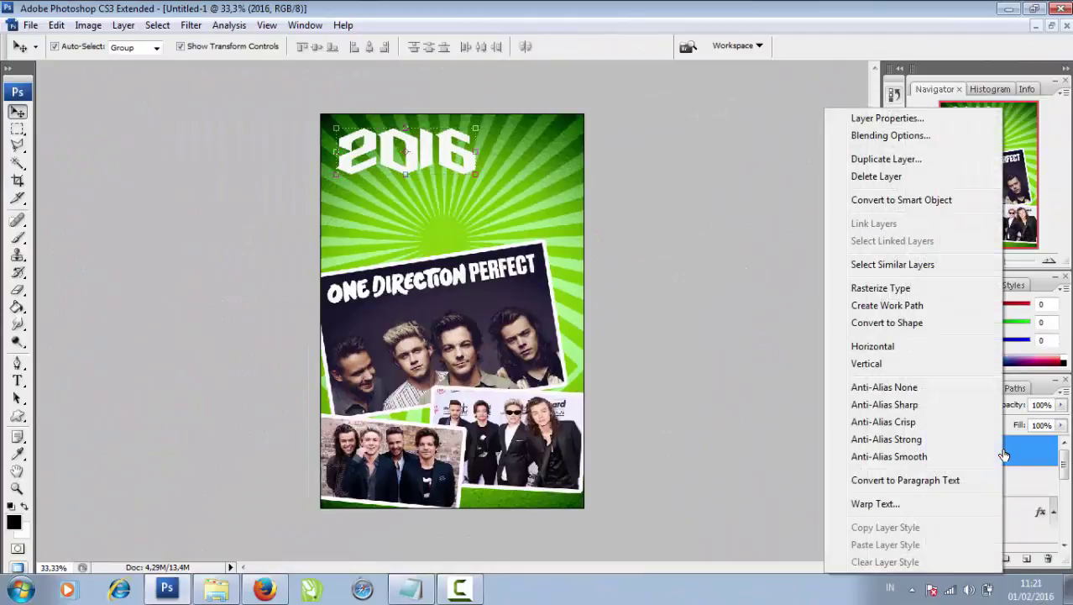
pyautogui.click(973, 145)
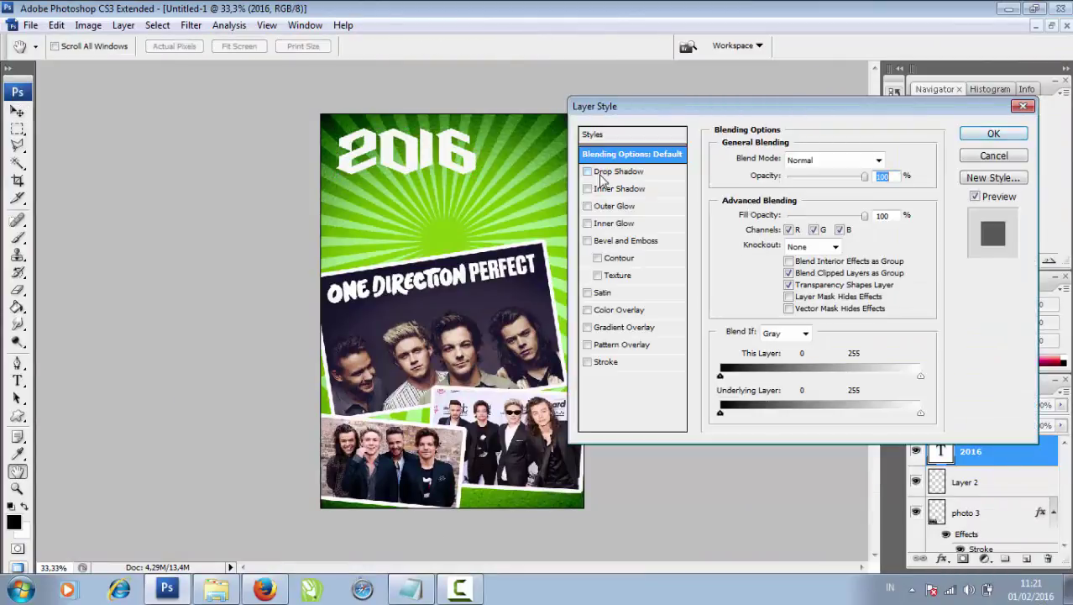
pyautogui.click(602, 173)
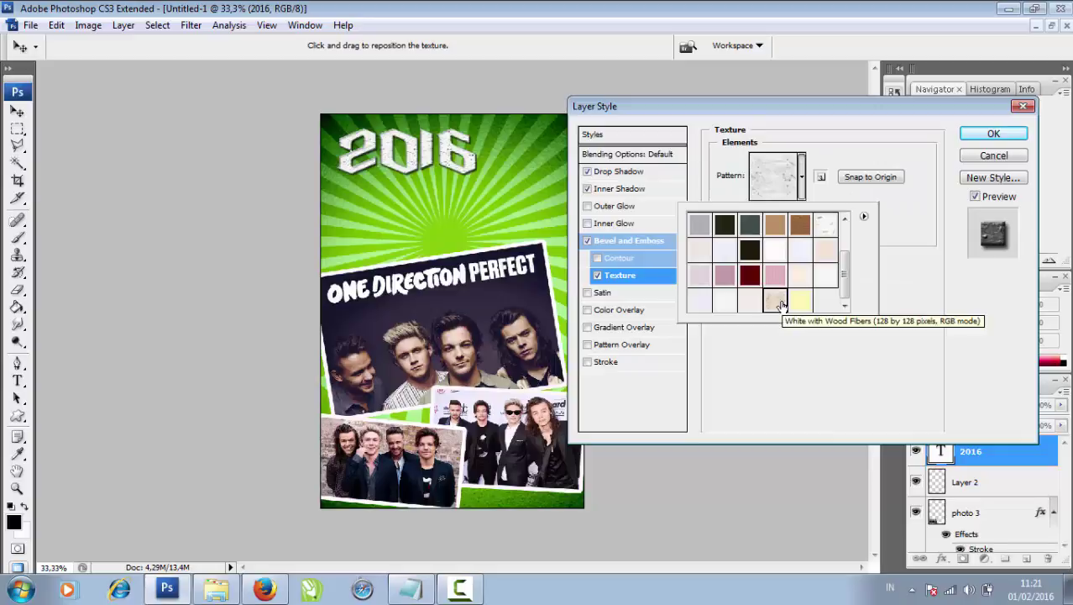
pyautogui.click(777, 303)
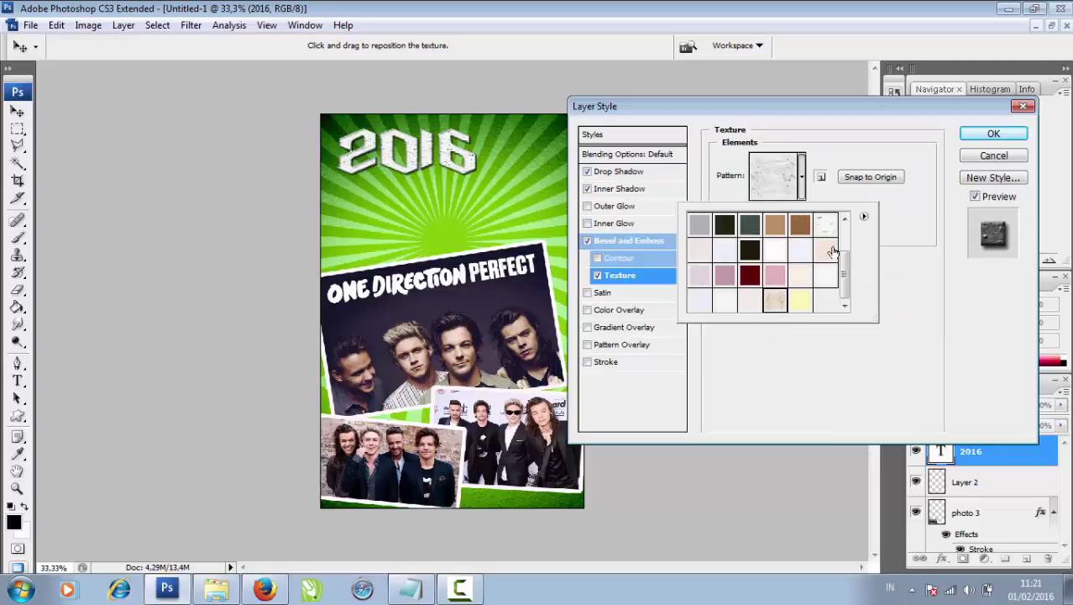
pyautogui.click(606, 207)
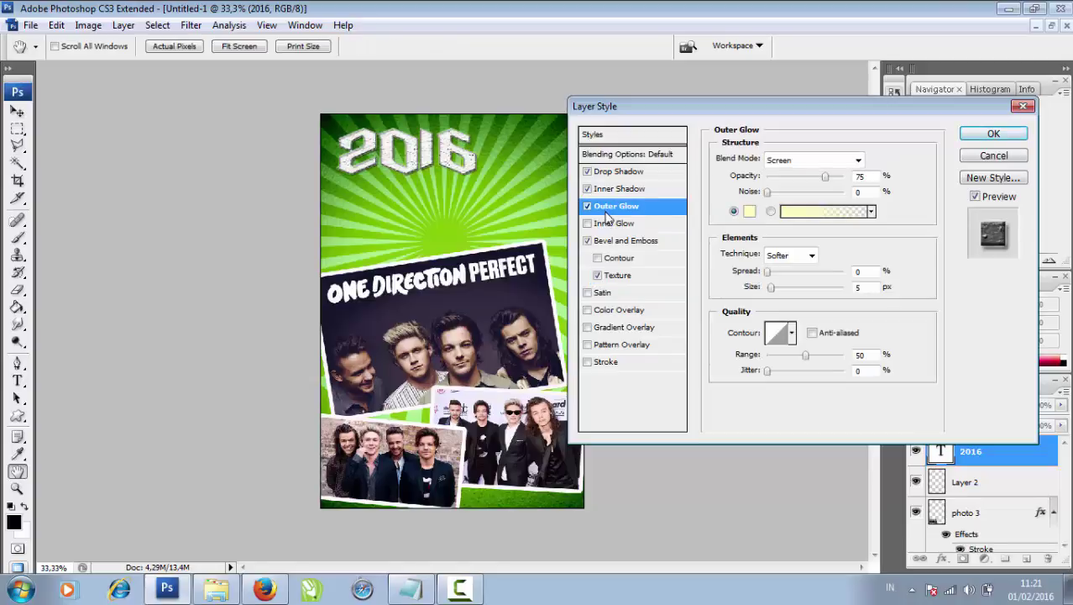
pyautogui.moveTo(771, 286)
pyautogui.mouseDown()
pyautogui.moveTo(773, 270)
pyautogui.moveTo(787, 276)
pyautogui.mouseUp()
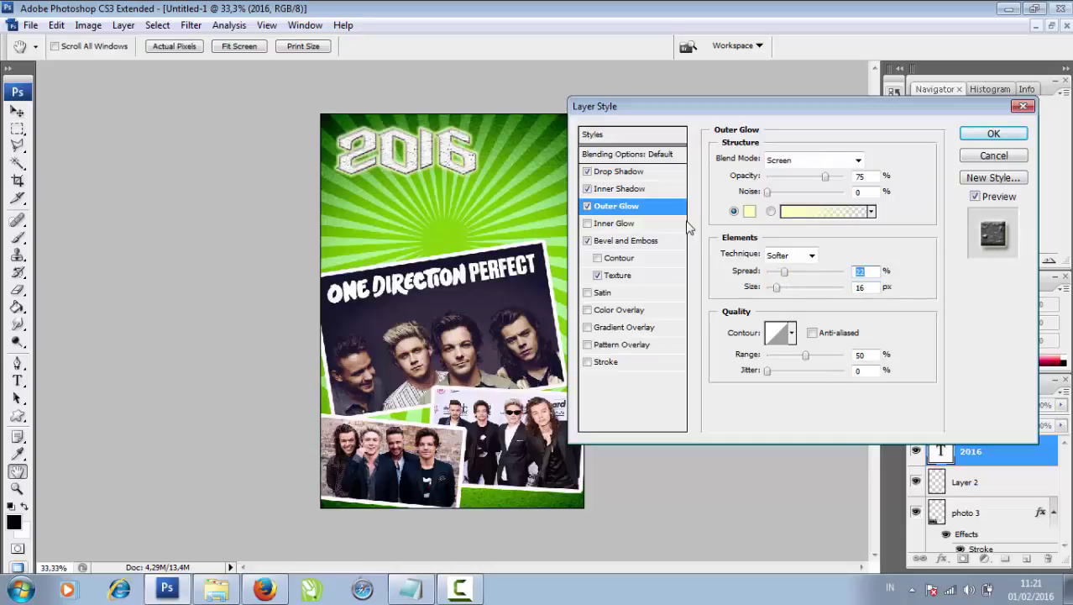
pyautogui.click(588, 171)
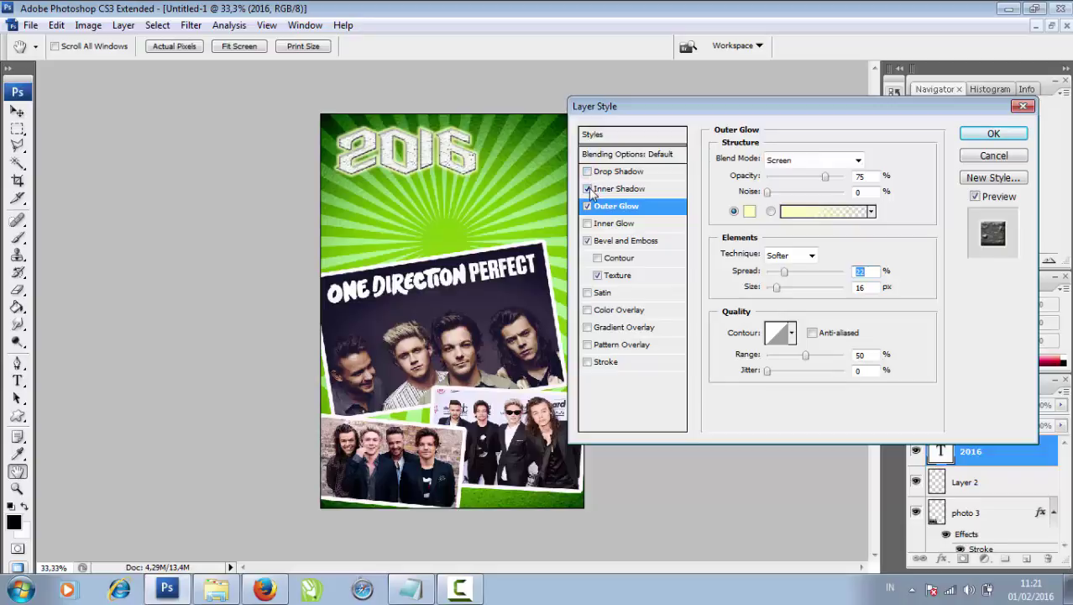
pyautogui.click(588, 189)
pyautogui.click(588, 189)
pyautogui.click(588, 241)
pyautogui.click(588, 241)
# Step: Add a near-black 8 px Stroke to 2016, widen its Outer Glow to 64 px, and apply
pyautogui.click(608, 362)
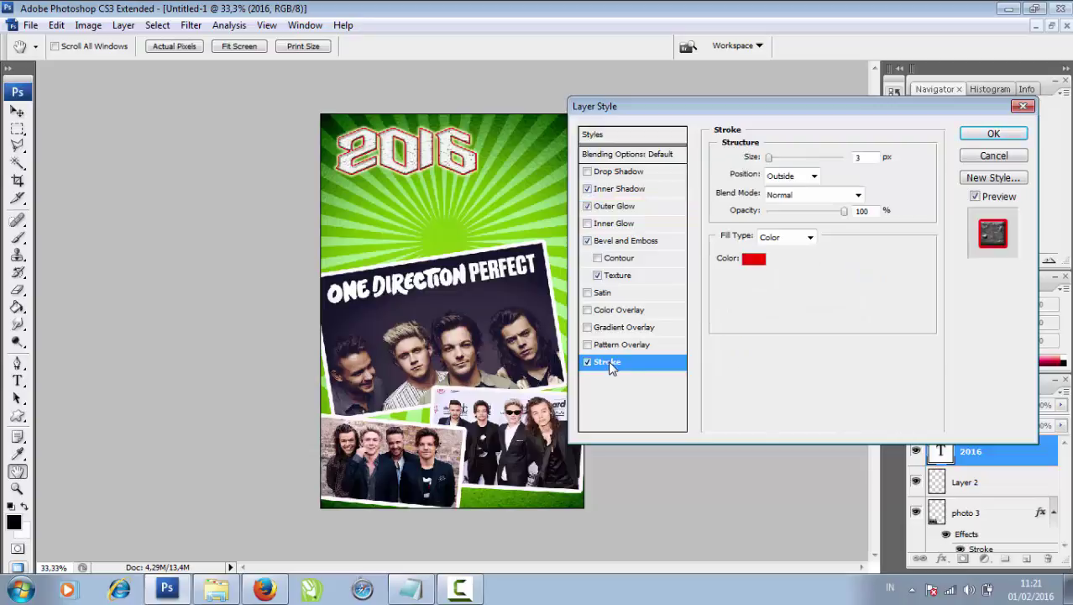
pyautogui.click(754, 259)
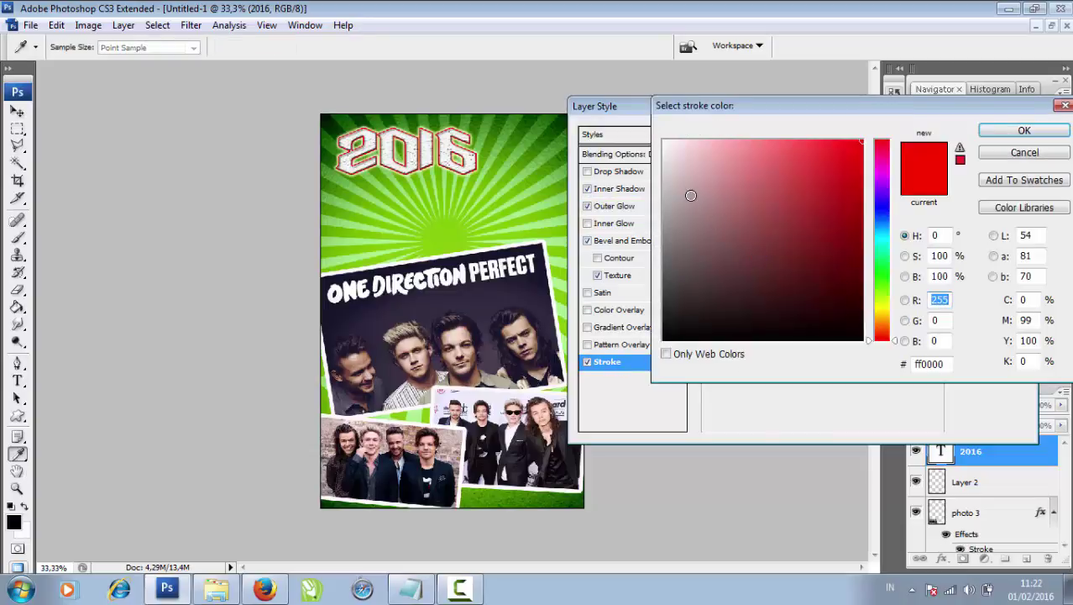
pyautogui.click(675, 329)
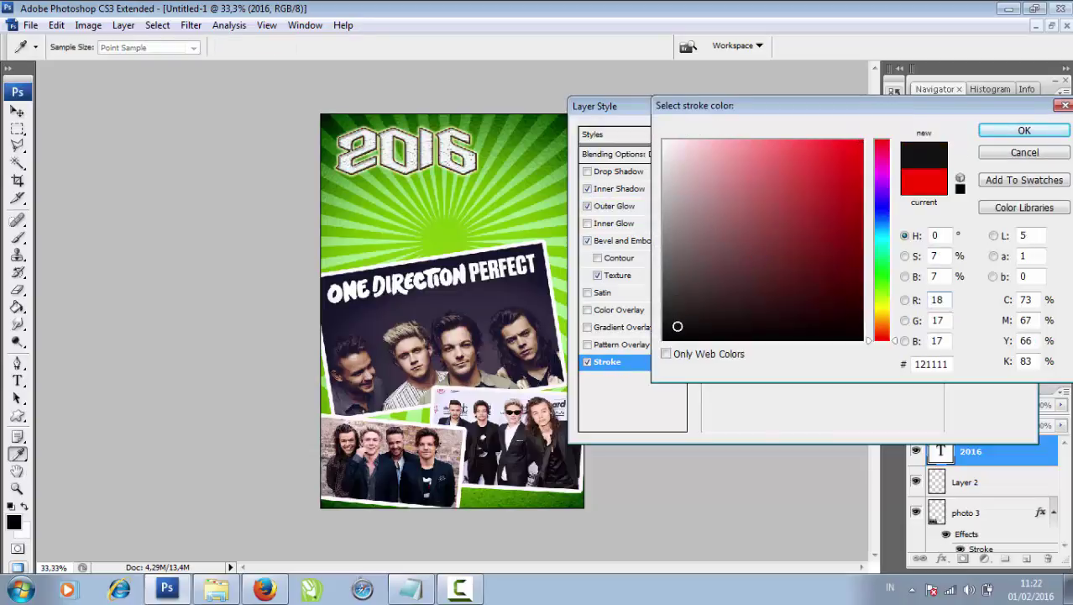
pyautogui.click(1009, 133)
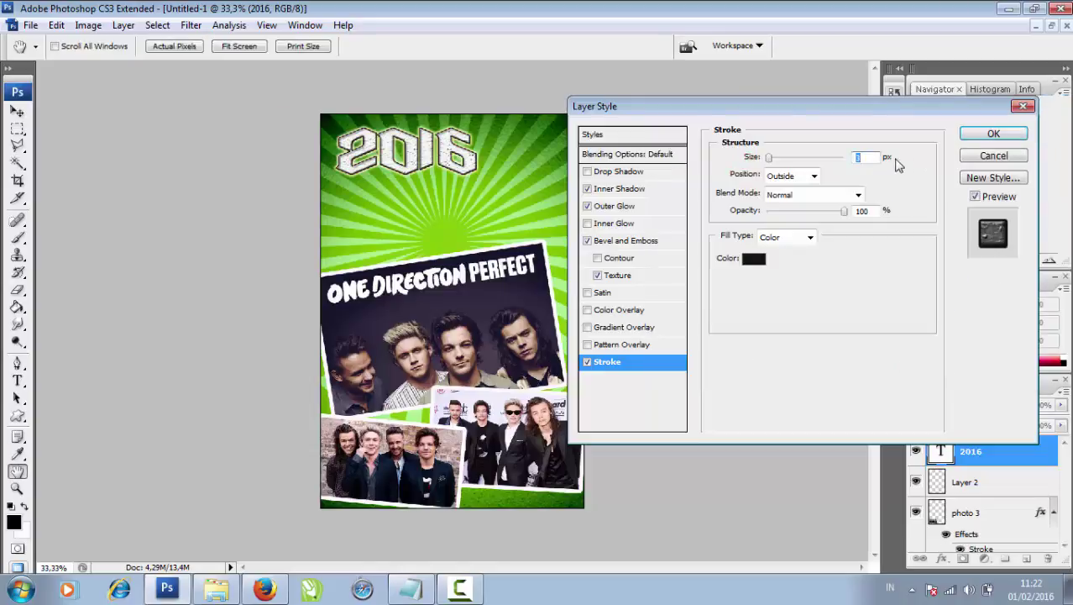
pyautogui.write('5')
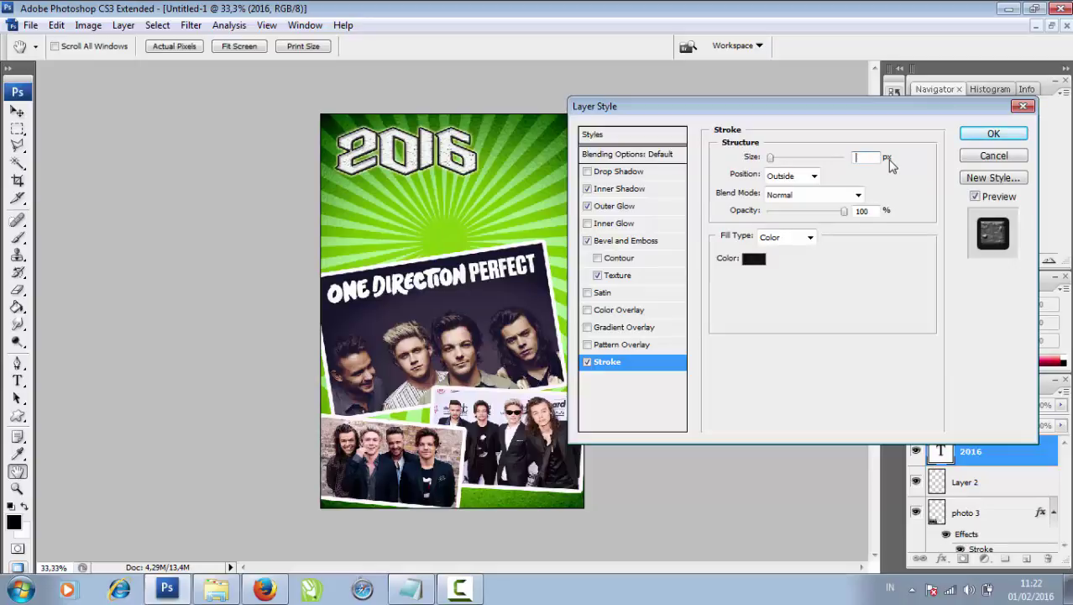
pyautogui.press('BackSpace')
pyautogui.write('8')
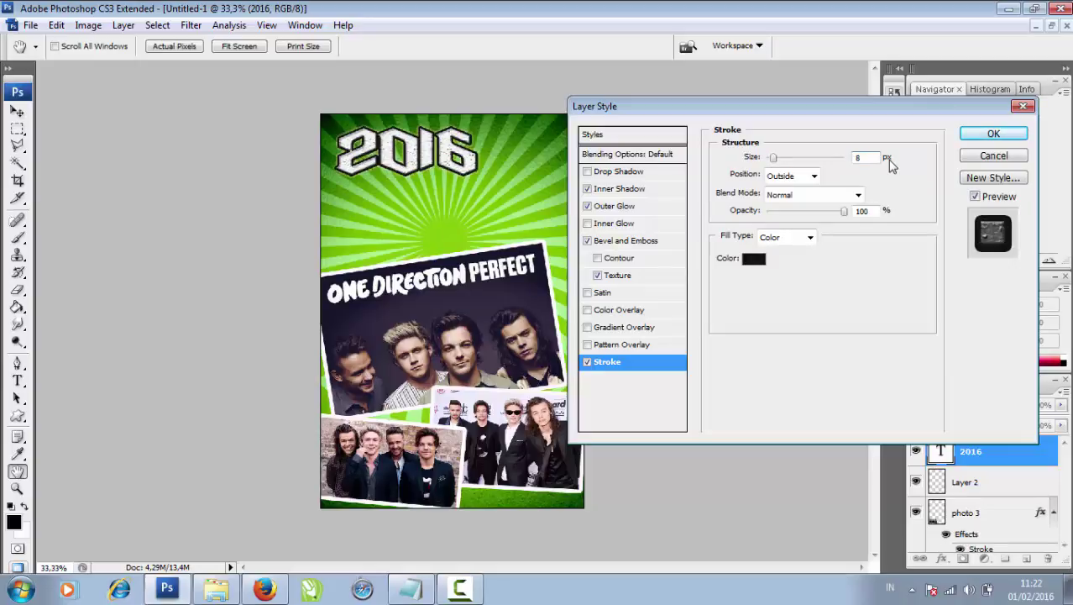
pyautogui.click(888, 160)
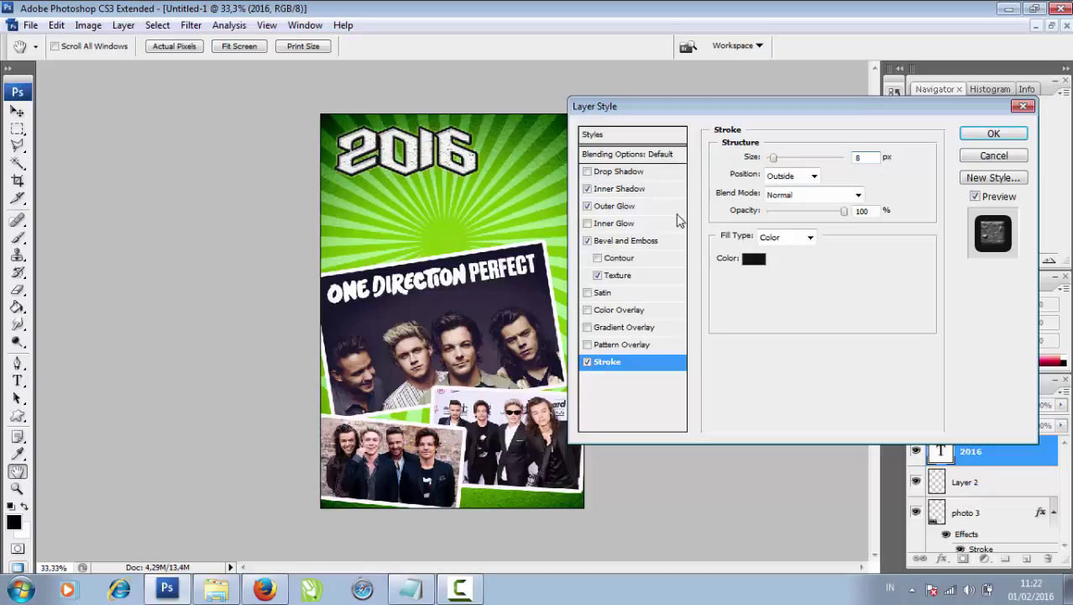
pyautogui.click(616, 206)
pyautogui.moveTo(777, 287); pyautogui.dragTo(788, 290)
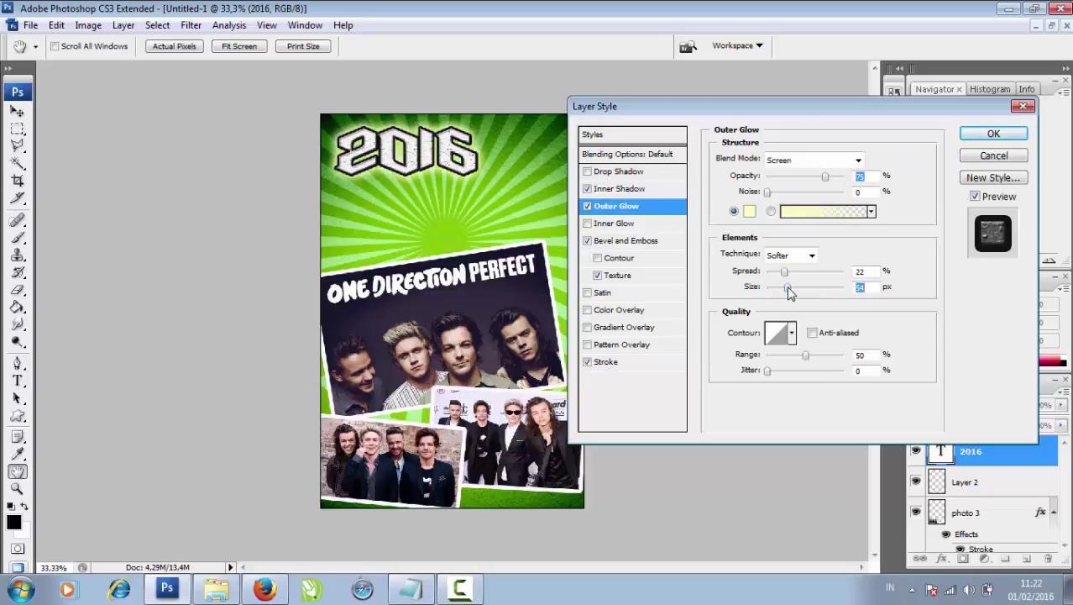
pyautogui.click(994, 133)
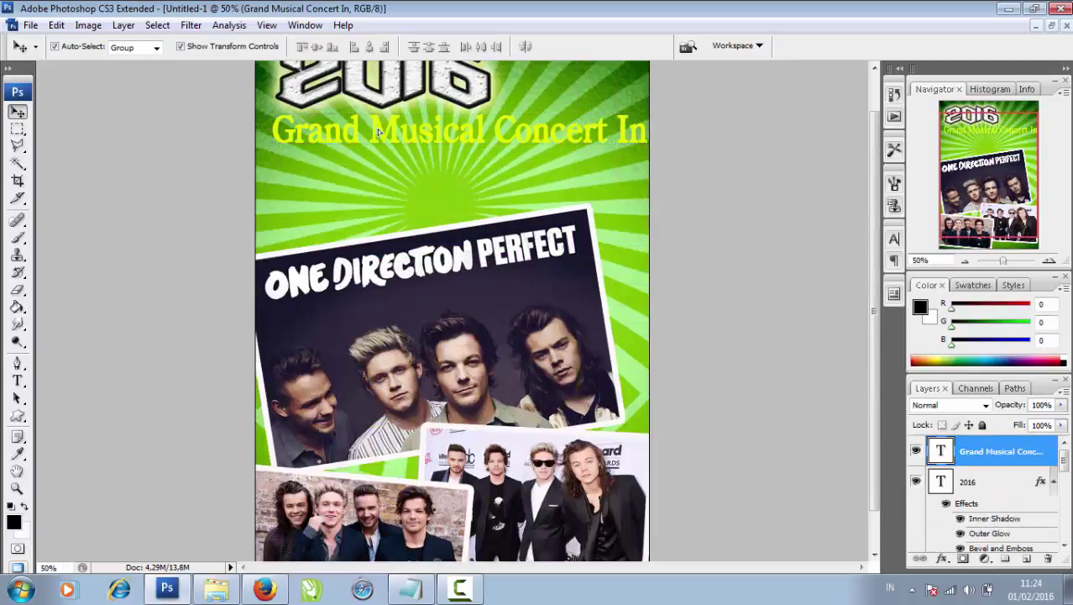
# Step: Nudge the Grand Musical Concert In line left and enable a drop shadow on it
pyautogui.press('Left')
pyautogui.press('Left')
pyautogui.press('Left')
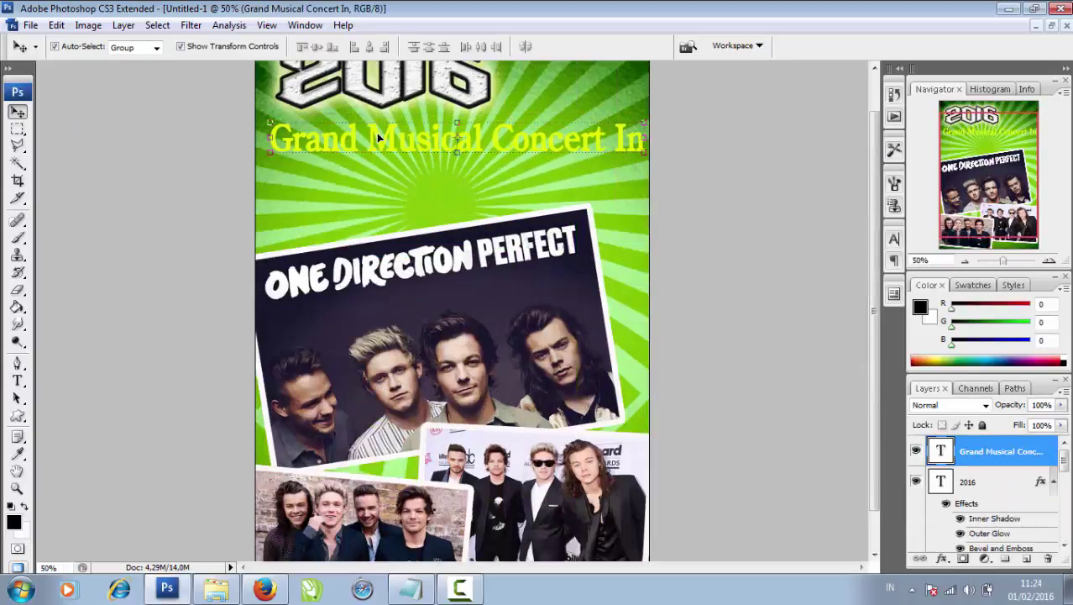
pyautogui.press('Left')
pyautogui.press('Left')
pyautogui.press('Left')
pyautogui.press('Left')
pyautogui.press('Left')
pyautogui.press('Left')
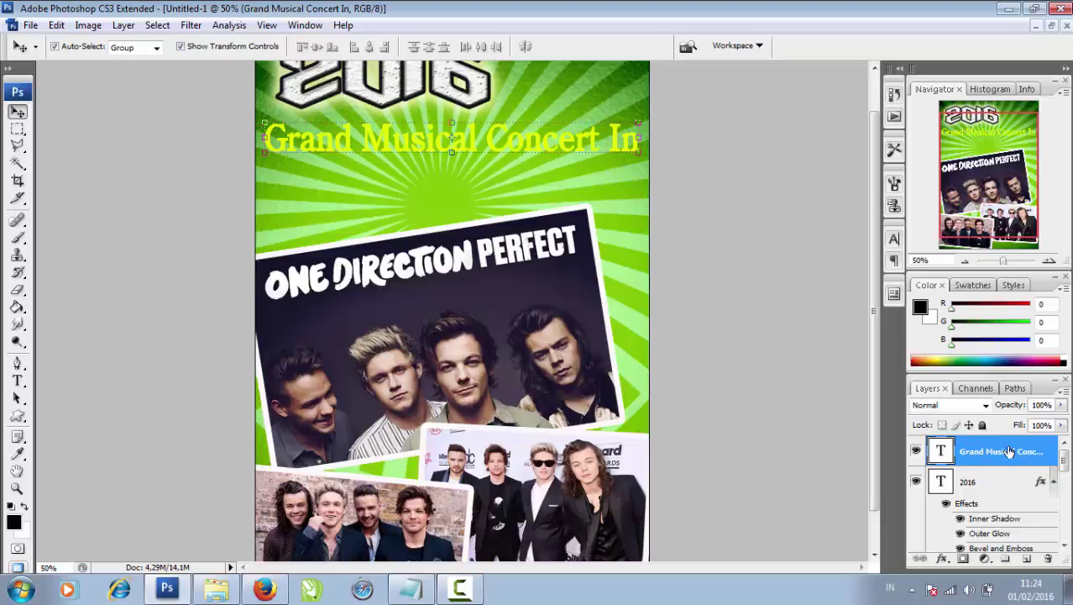
pyautogui.rightClick(1008, 451)
pyautogui.click(919, 138)
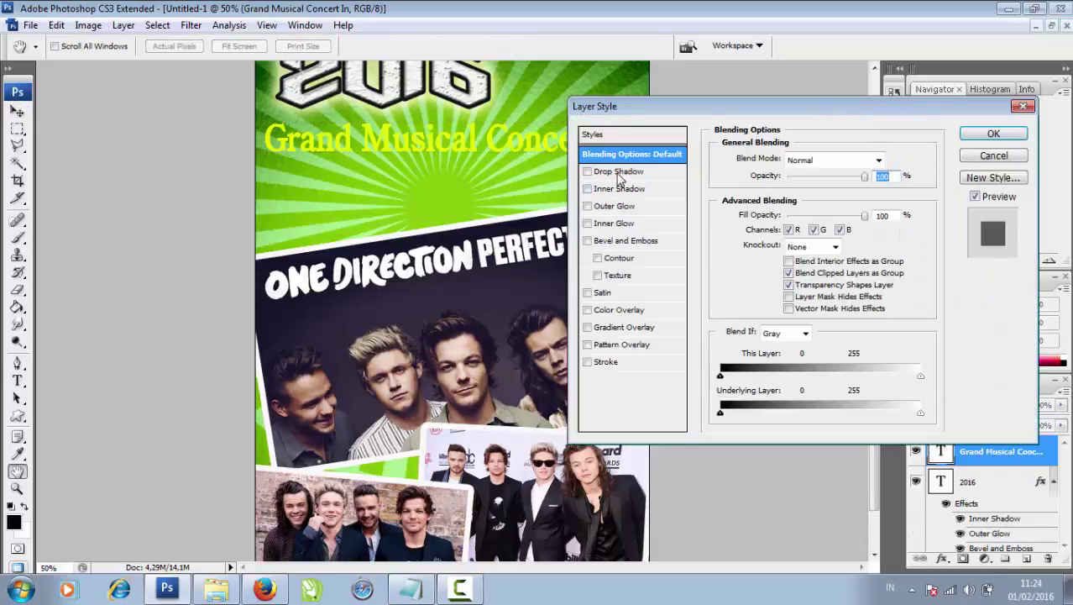
pyautogui.click(618, 173)
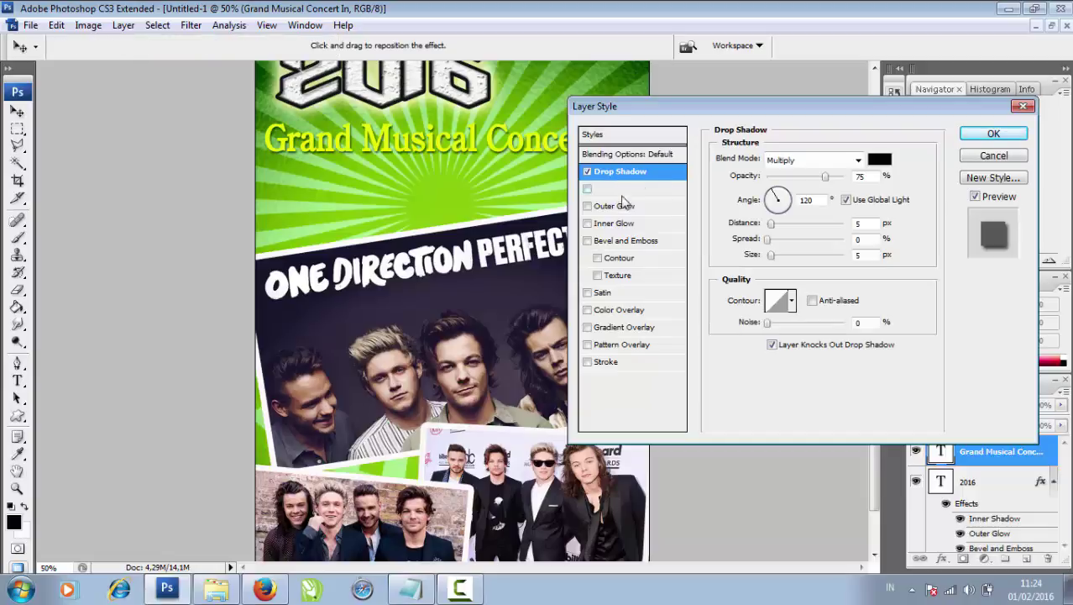
pyautogui.click(622, 191)
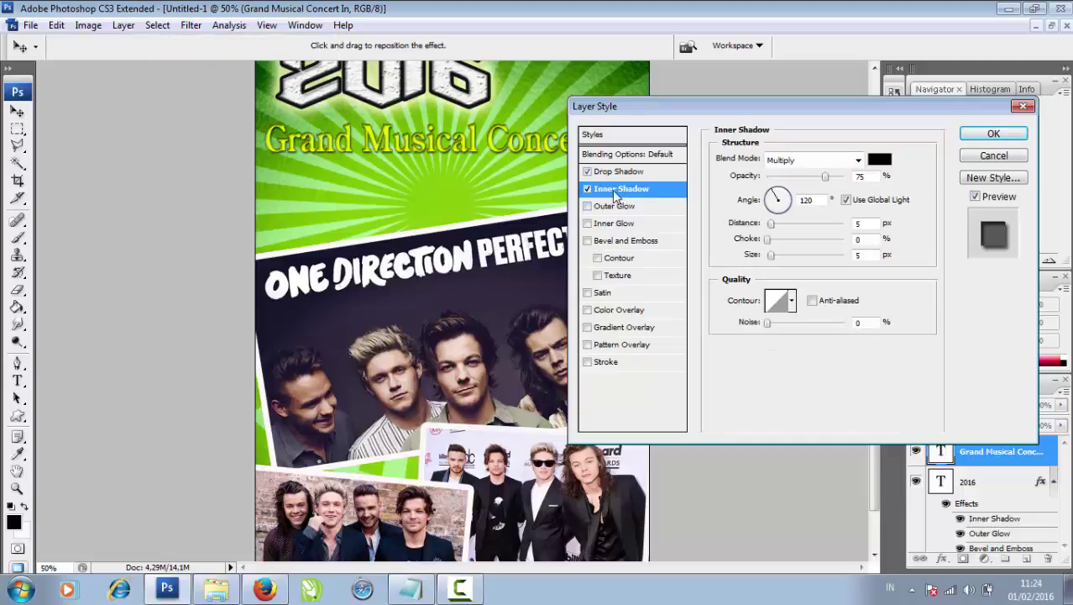
pyautogui.click(587, 189)
pyautogui.click(603, 207)
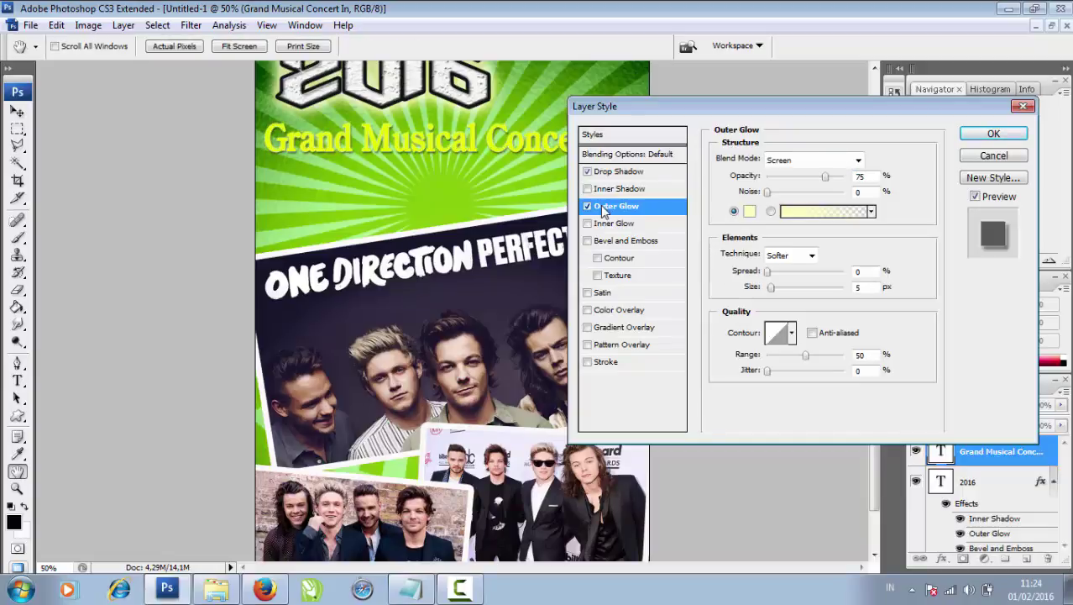
# Step: Add a dark brown 5 px Stroke to the text line
pyautogui.click(616, 364)
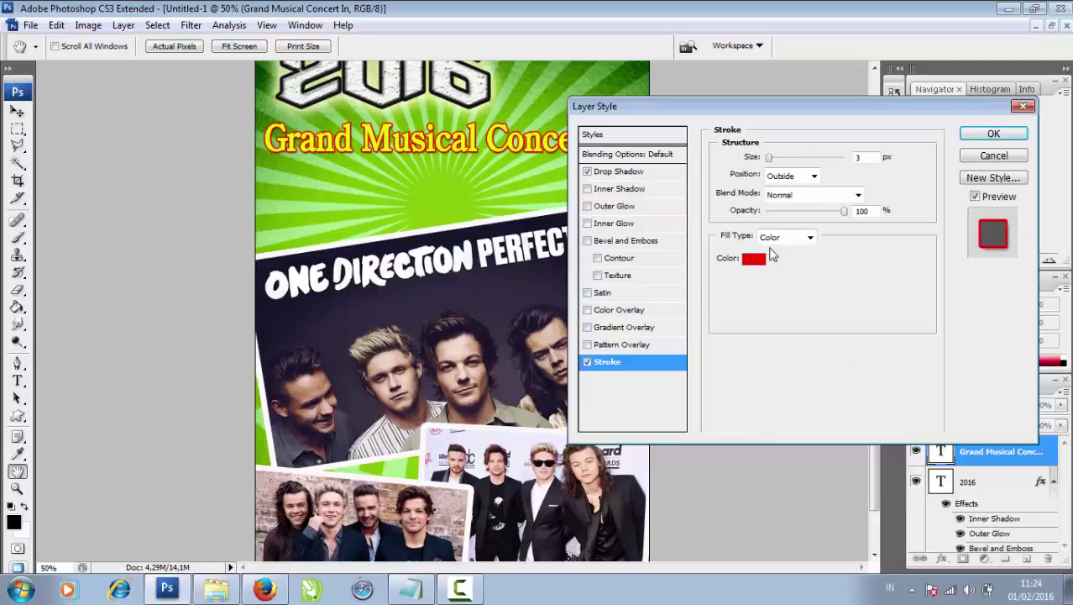
pyautogui.click(754, 259)
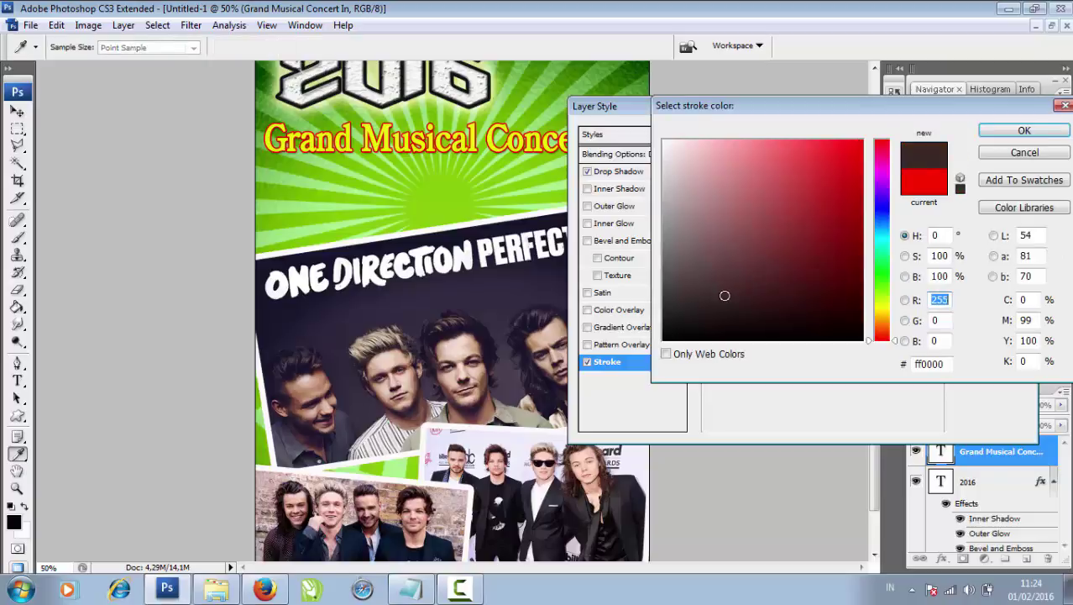
pyautogui.click(1000, 135)
pyautogui.write('5')
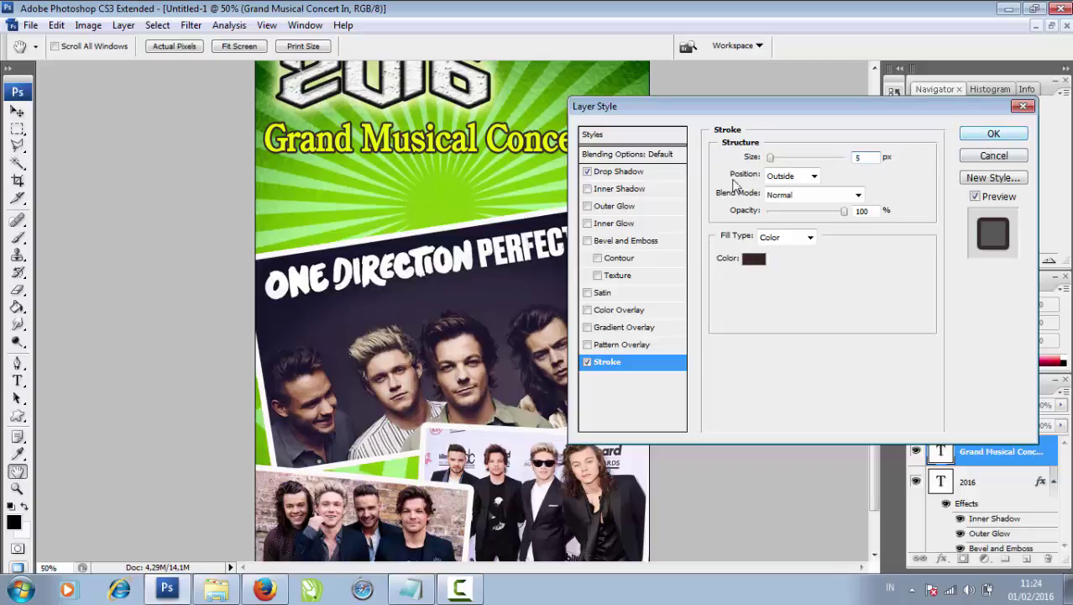
# Step: Tune the drop shadow to distance 2 and spread 6, then apply the styles
pyautogui.click(612, 223)
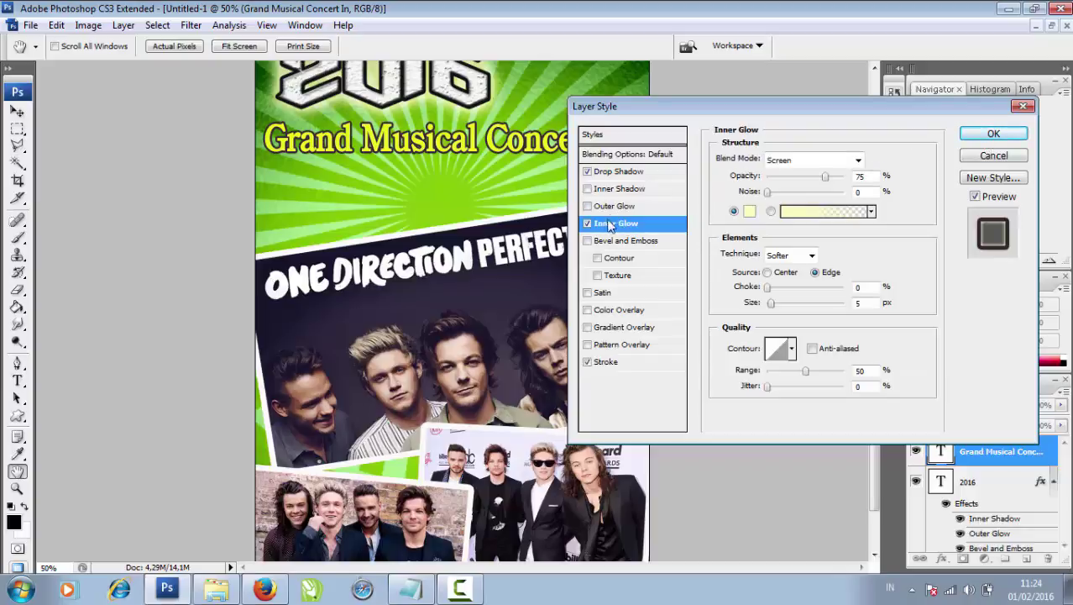
pyautogui.click(587, 223)
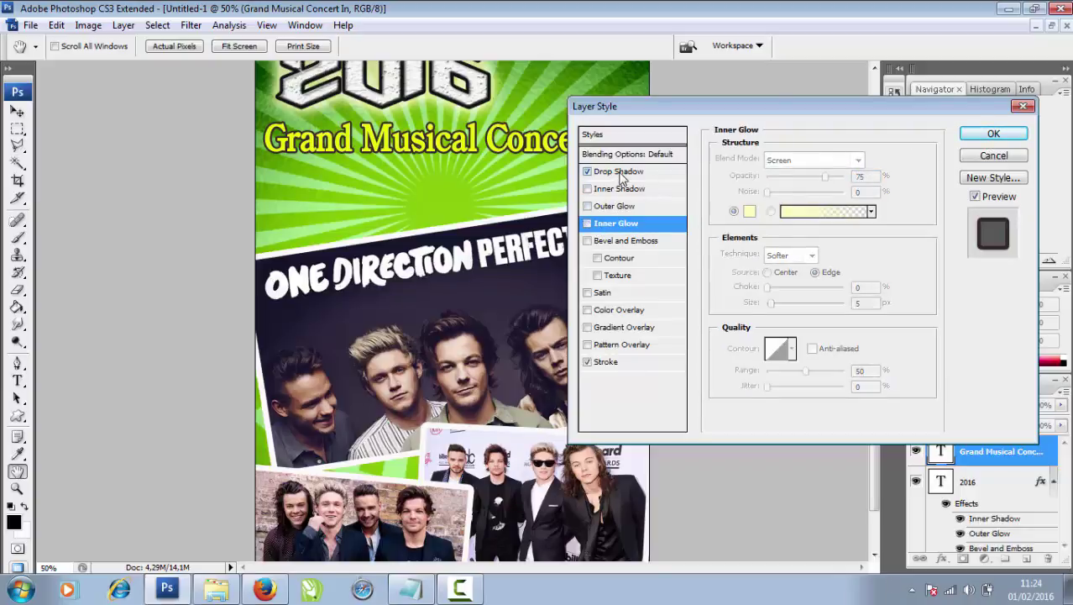
pyautogui.click(620, 171)
pyautogui.moveTo(769, 254); pyautogui.dragTo(788, 259)
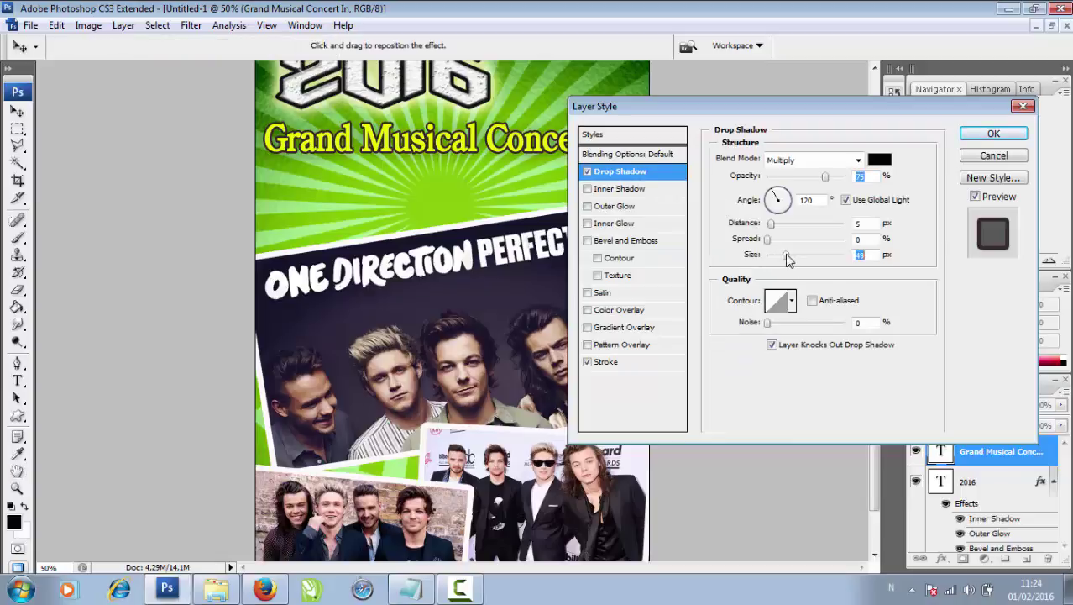
pyautogui.click(774, 242)
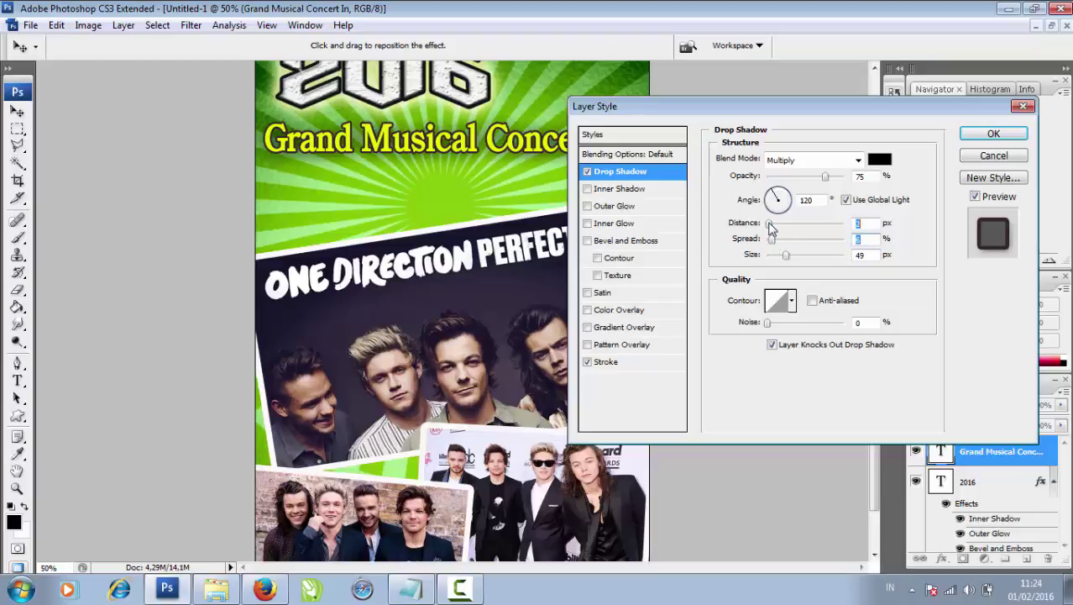
pyautogui.click(770, 225)
pyautogui.moveTo(788, 256); pyautogui.dragTo(782, 256)
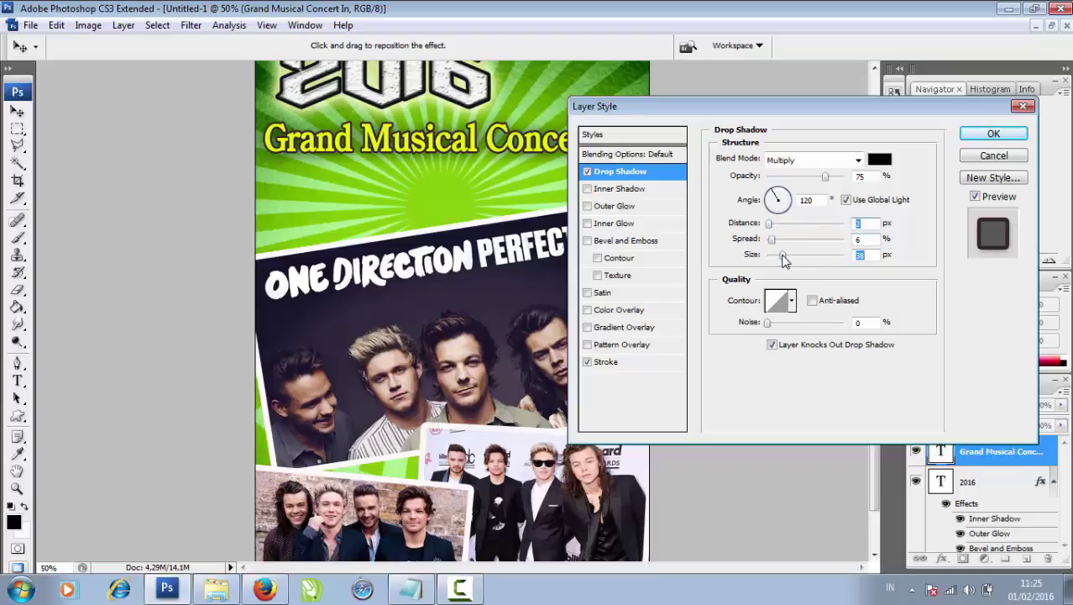
pyautogui.click(989, 135)
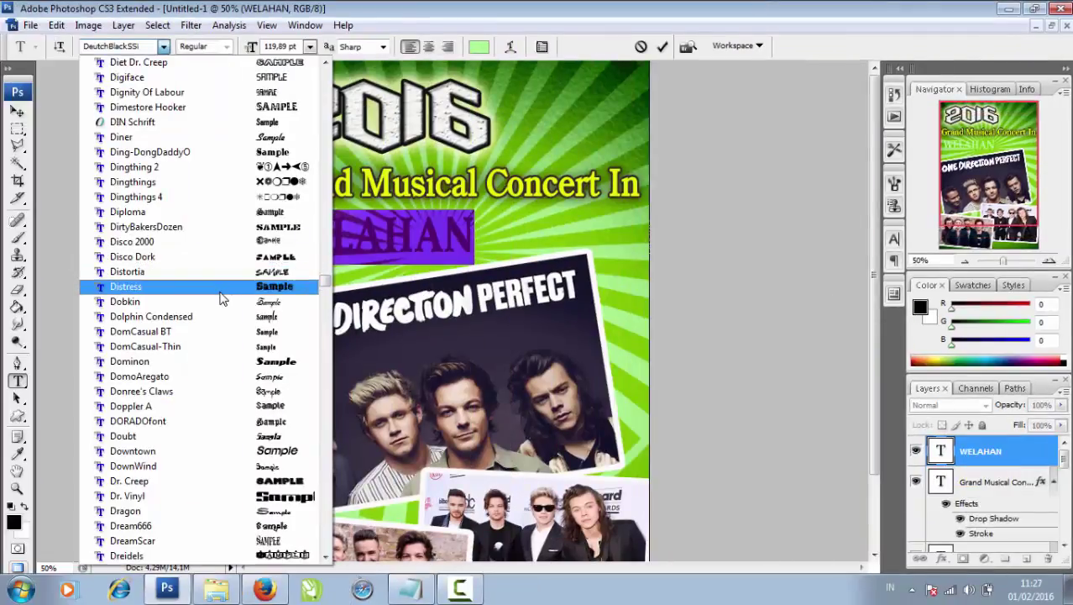
# Step: Set WELAHAN in the Distress font and stretch it slightly wider
pyautogui.press('Return')
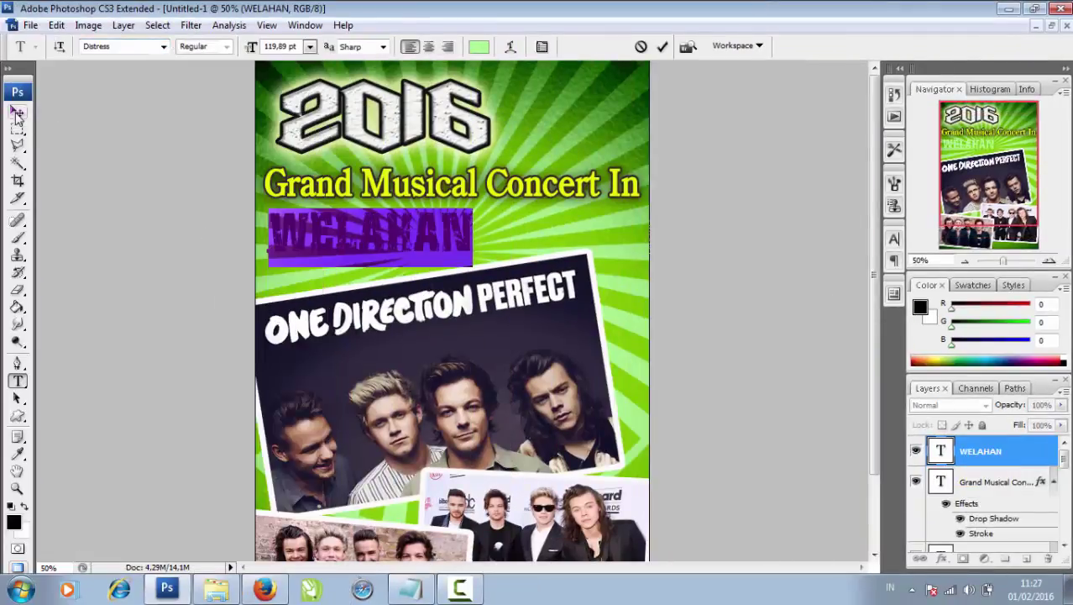
pyautogui.click(18, 110)
pyautogui.click(435, 236)
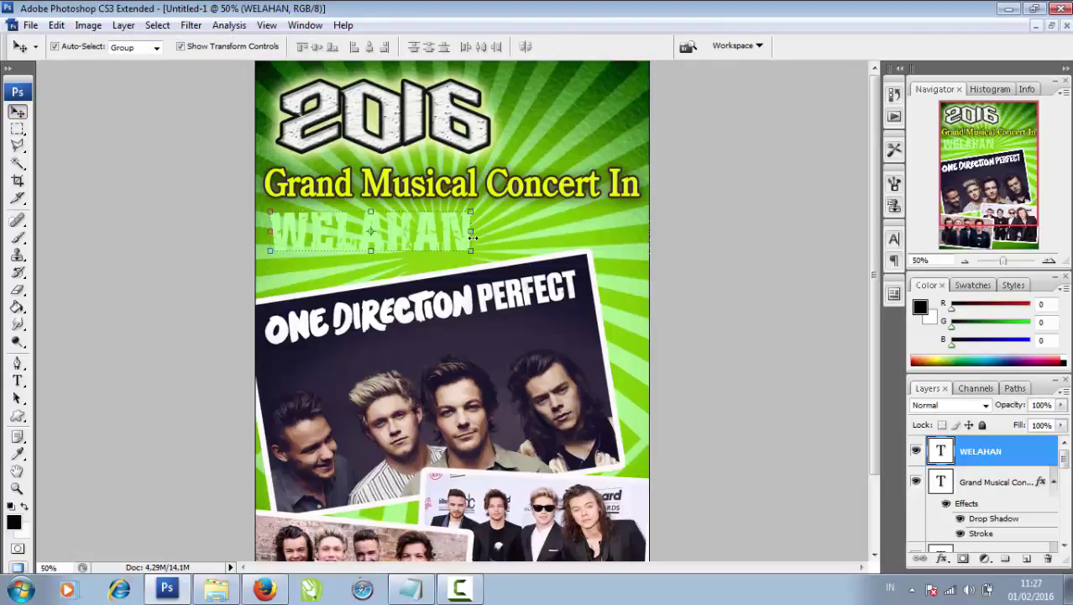
pyautogui.hotkey('ctrl', 't')
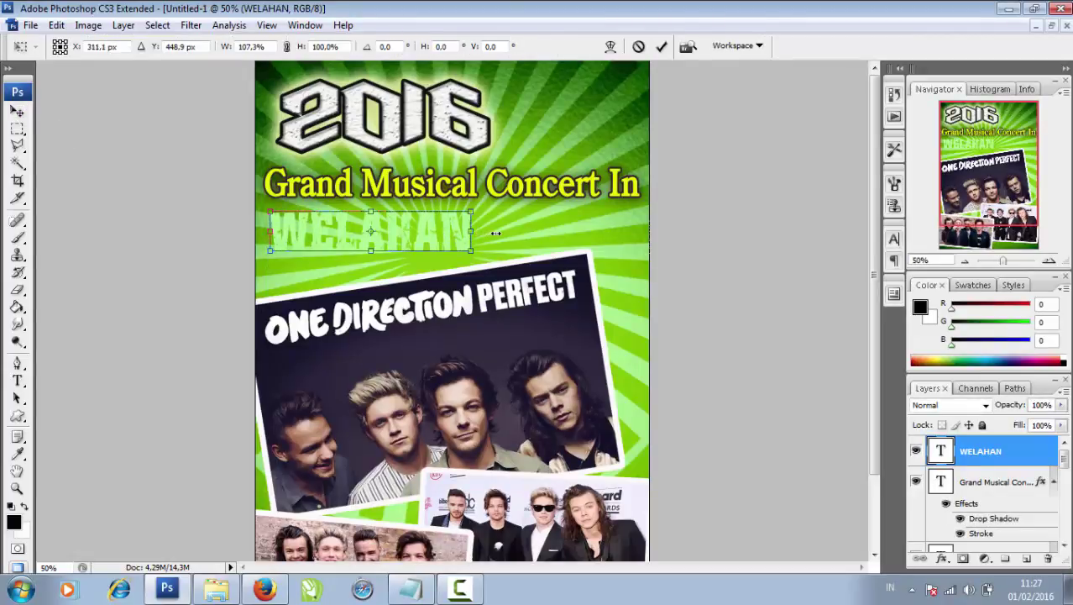
pyautogui.moveTo(496, 232); pyautogui.dragTo(489, 239)
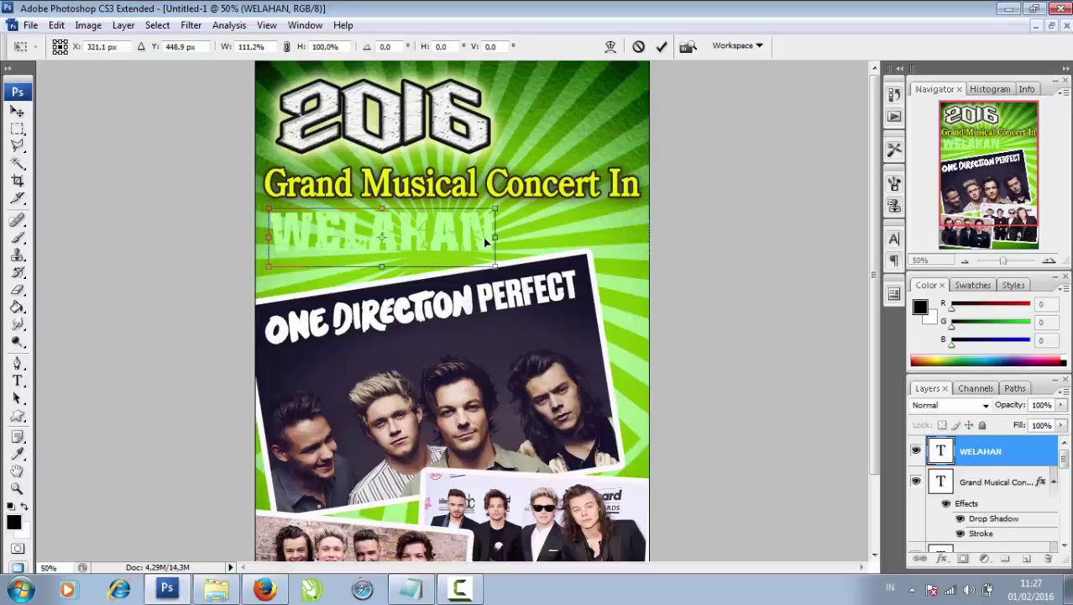
pyautogui.press('Return')
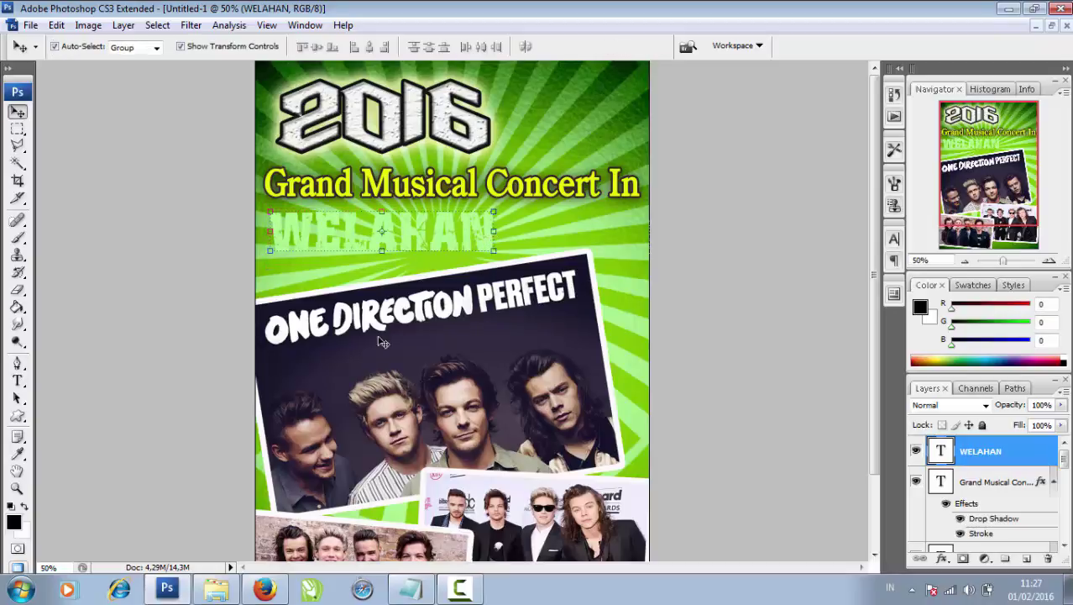
# Step: Recolour all the WELAHAN letters near-white (#f5f9f3)
pyautogui.click(17, 380)
pyautogui.click(312, 234)
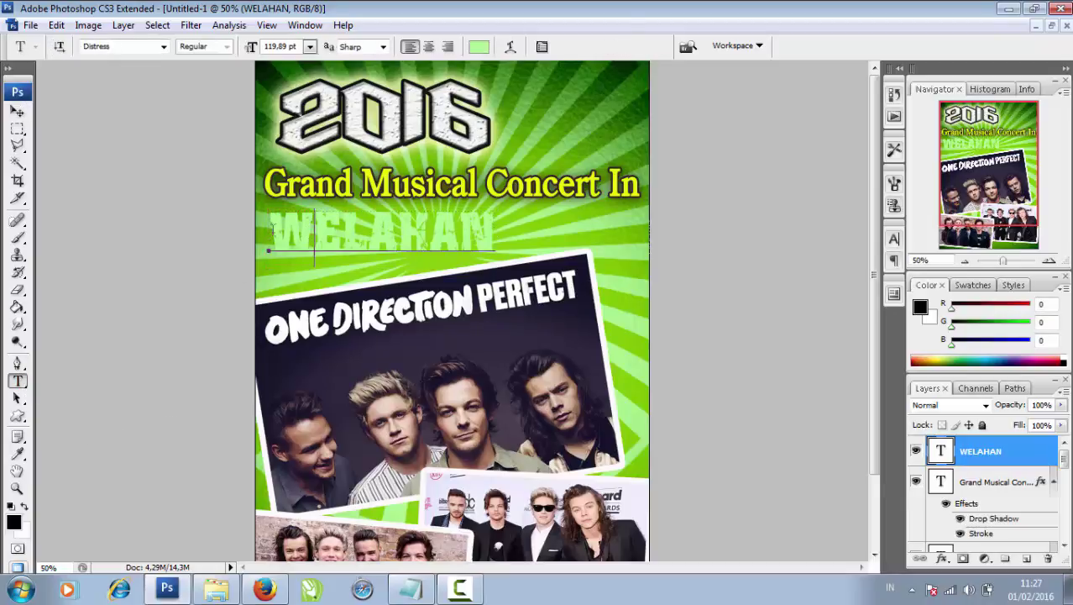
pyautogui.moveTo(269, 231); pyautogui.dragTo(510, 224)
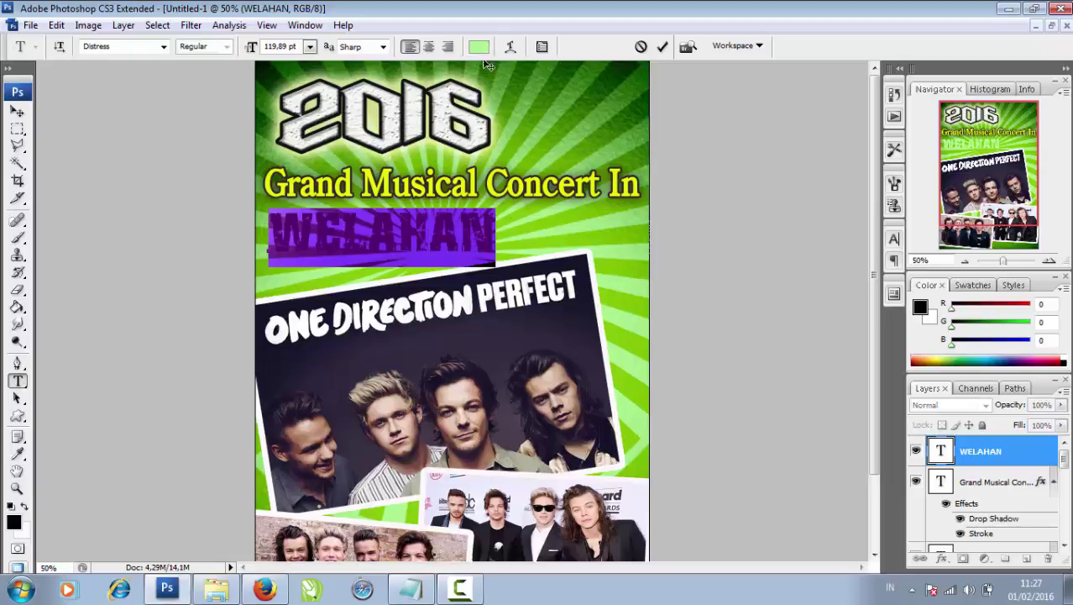
pyautogui.click(479, 48)
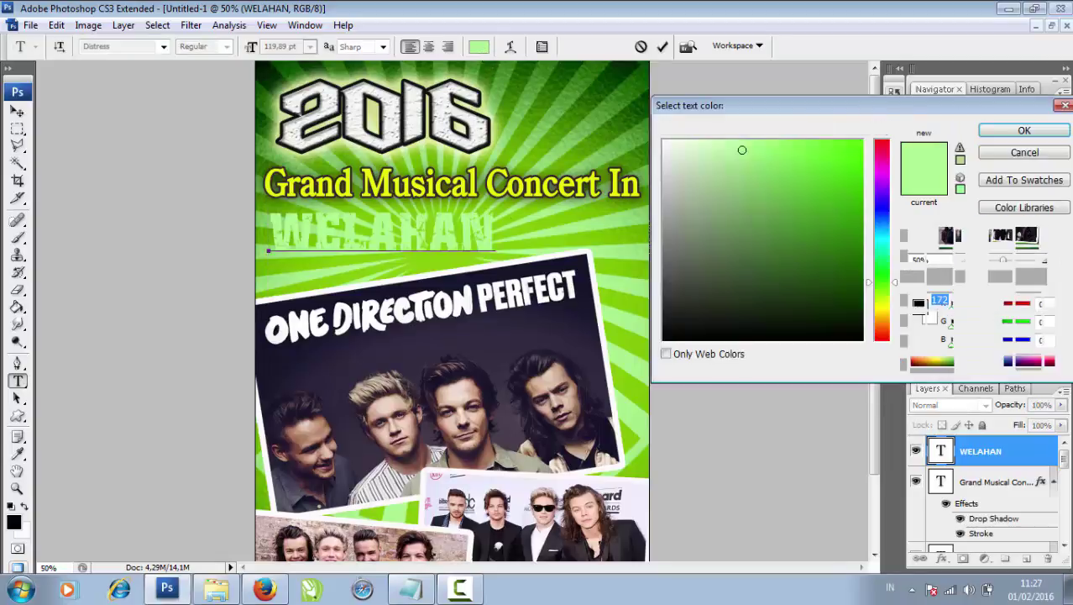
pyautogui.moveTo(728, 167)
pyautogui.mouseDown()
pyautogui.moveTo(688, 141)
pyautogui.moveTo(670, 146)
pyautogui.mouseUp()
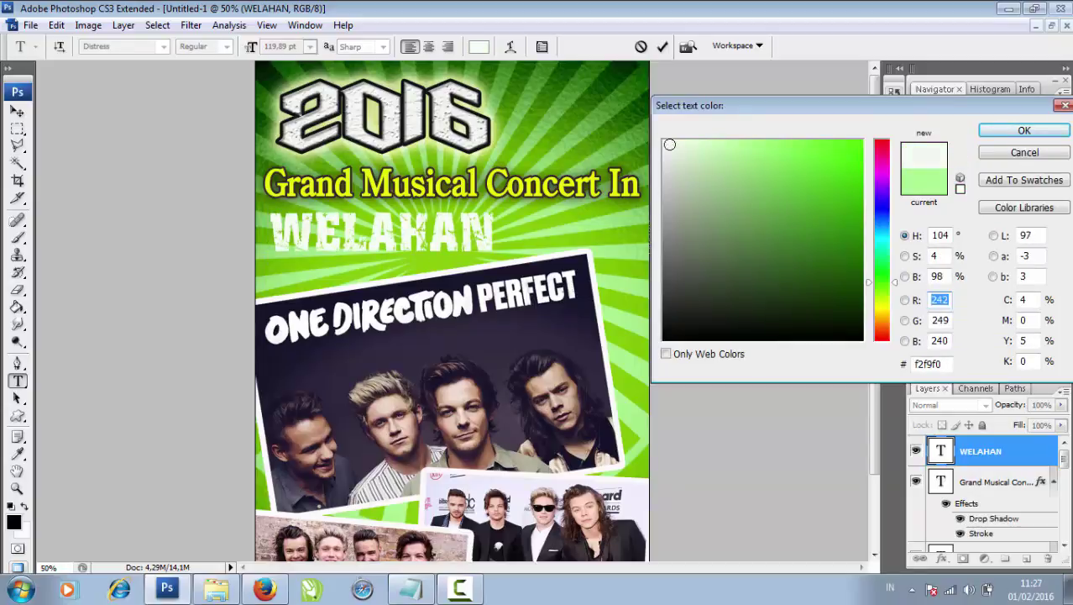
pyautogui.click(668, 145)
pyautogui.click(987, 134)
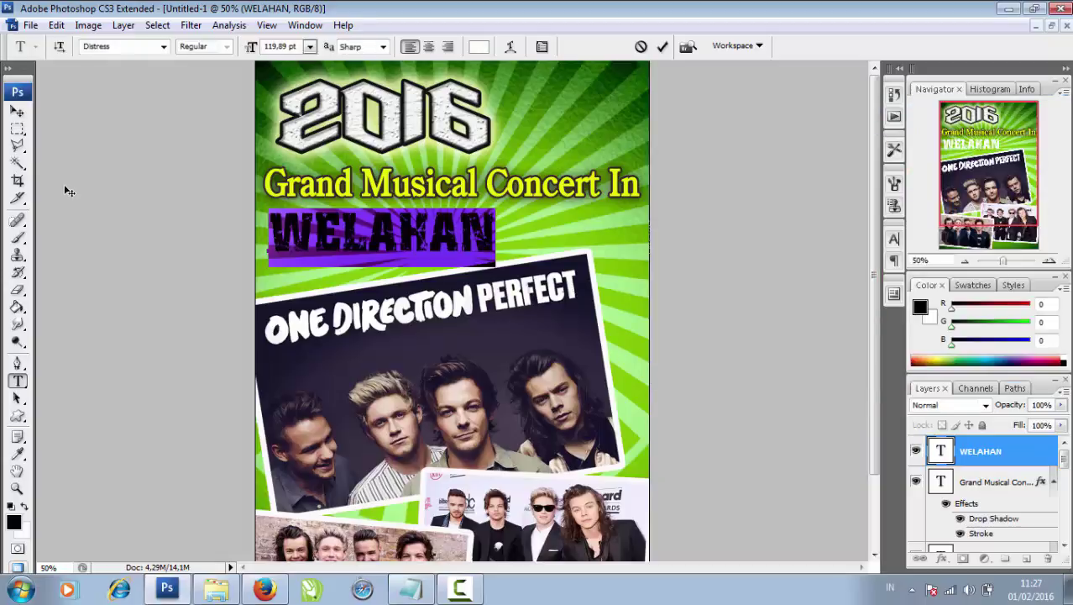
pyautogui.click(19, 112)
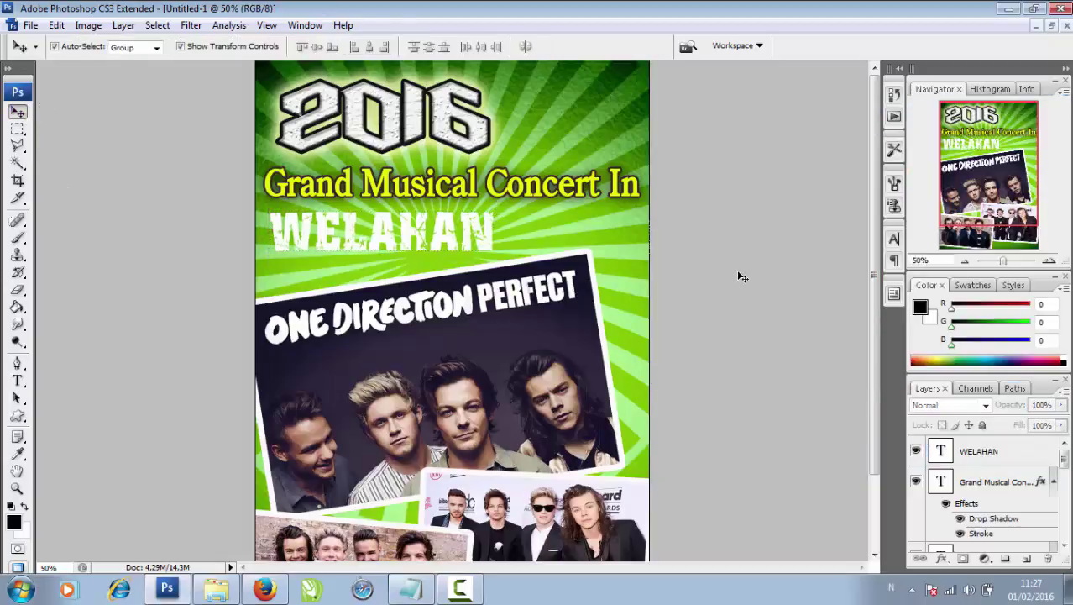
# Step: Add a Drop Shadow with 26% spread and 10 px size to the WELAHAN layer
pyautogui.hotkey('ctrl', '-')
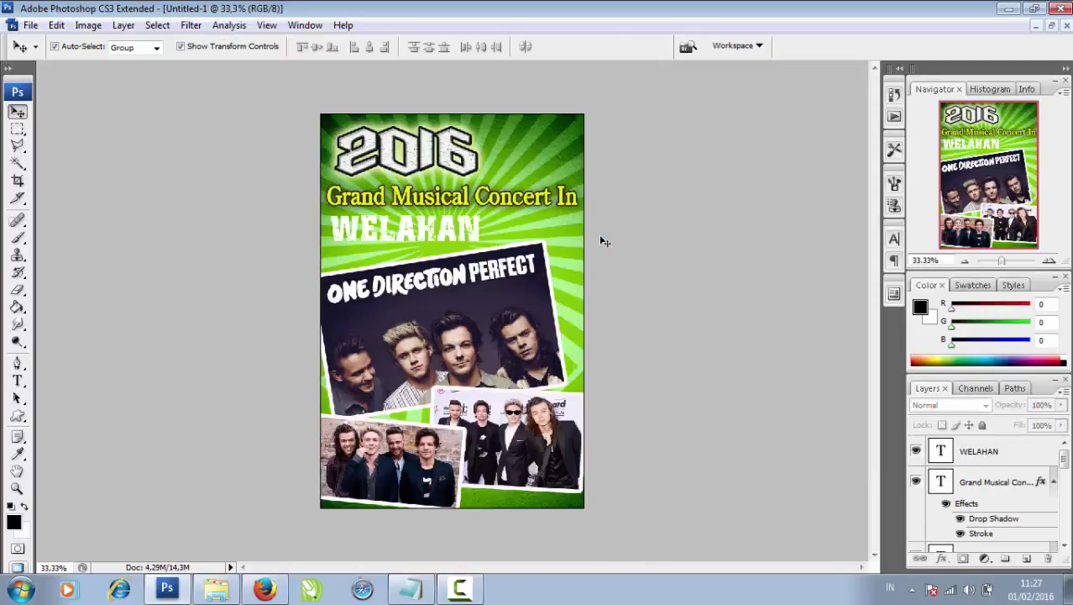
pyautogui.click(472, 235)
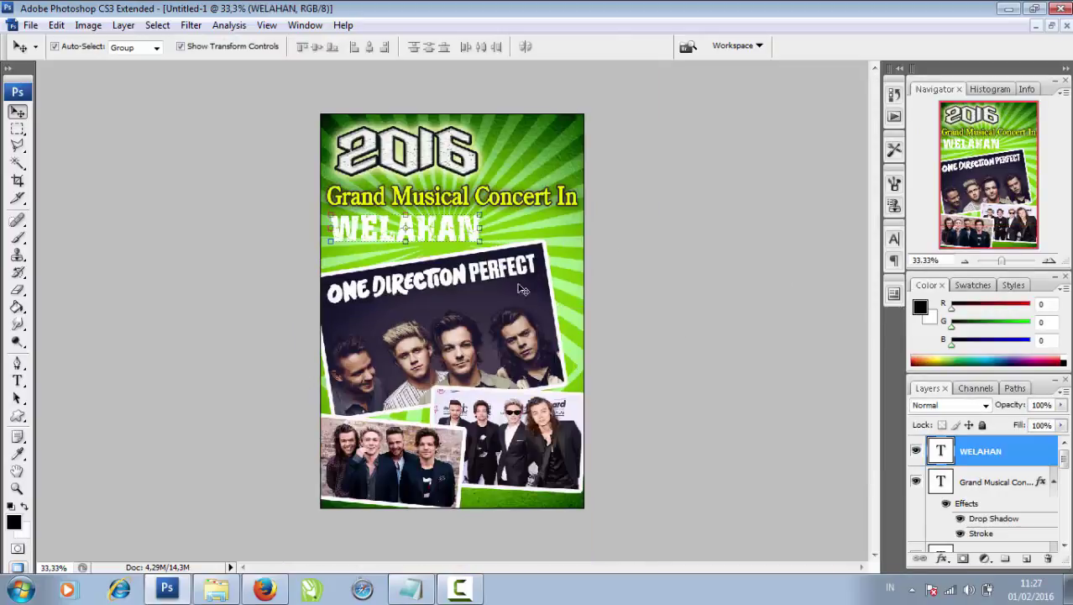
pyautogui.click(661, 294)
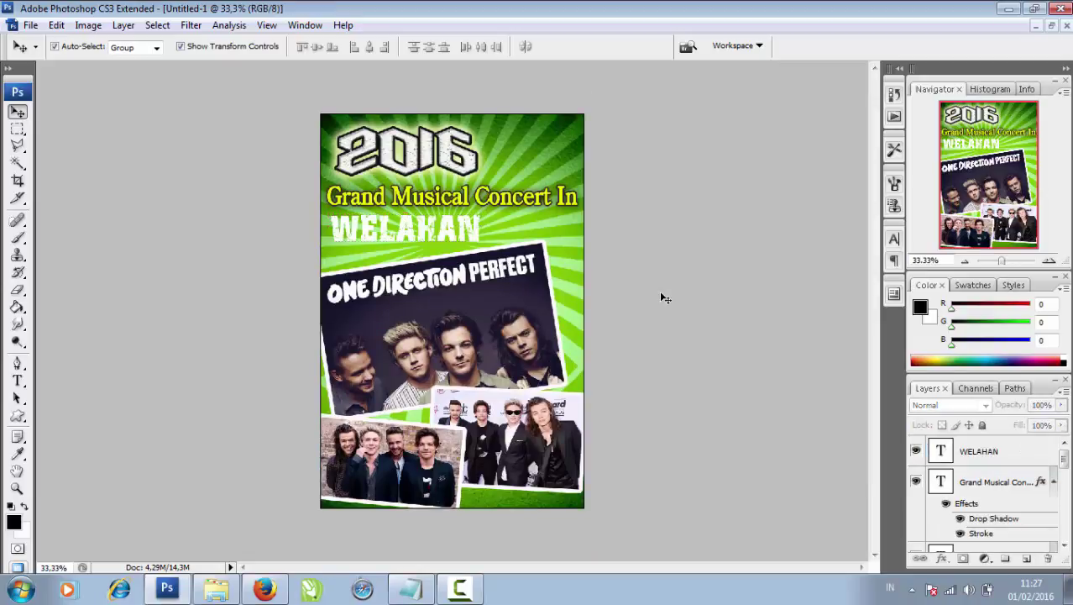
pyautogui.rightClick(998, 451)
pyautogui.click(890, 136)
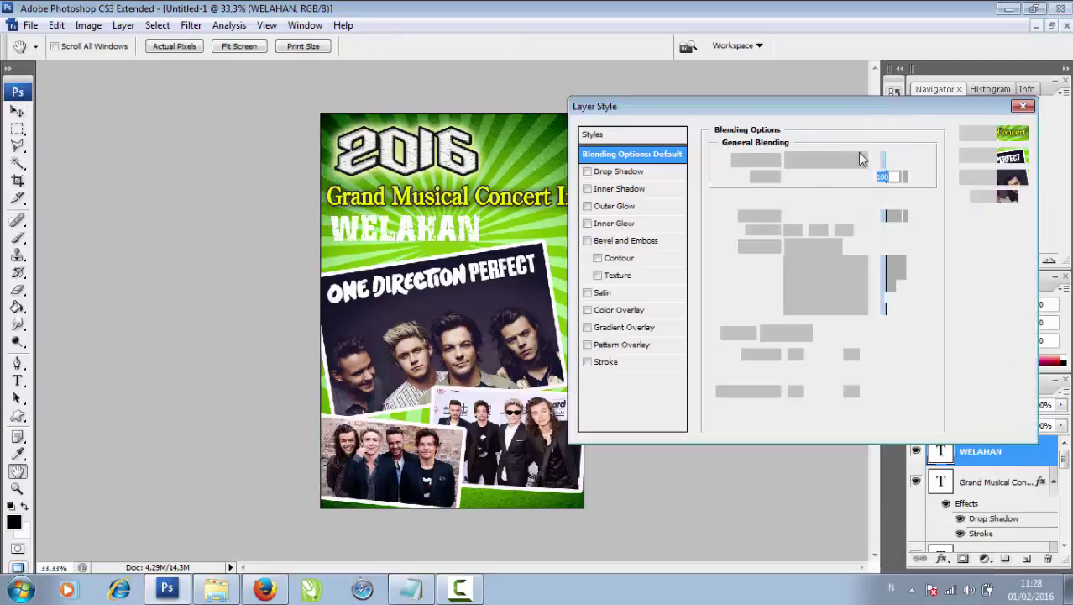
pyautogui.click(625, 171)
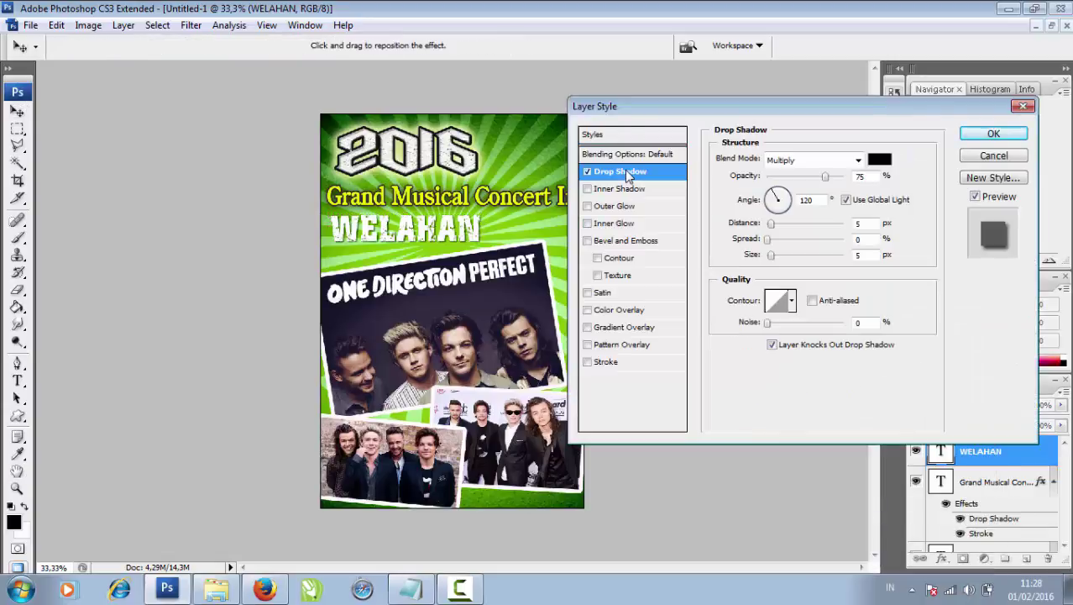
pyautogui.click(622, 190)
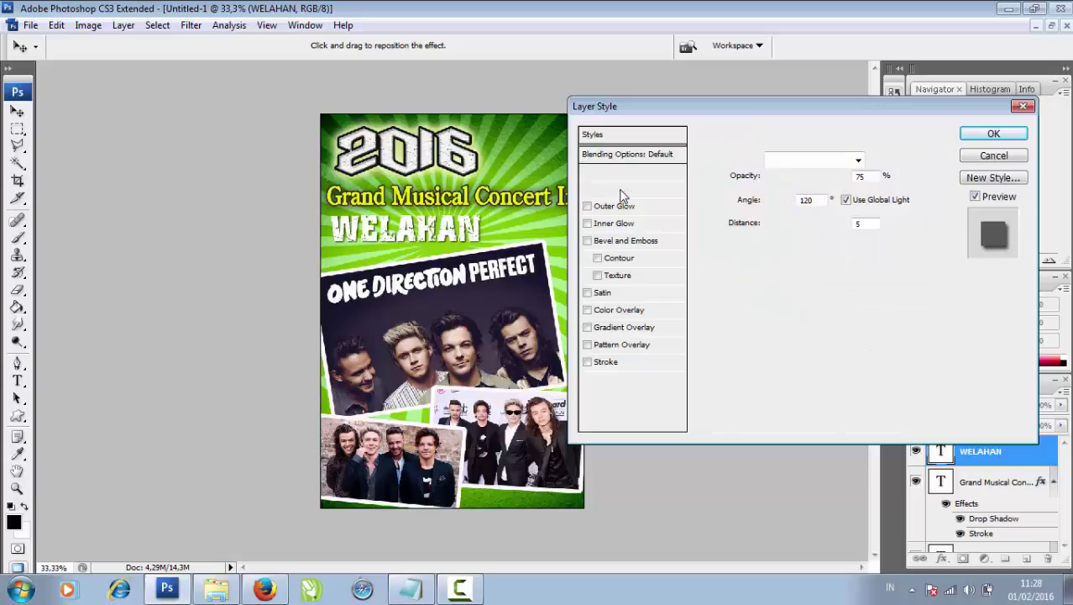
pyautogui.press('space')
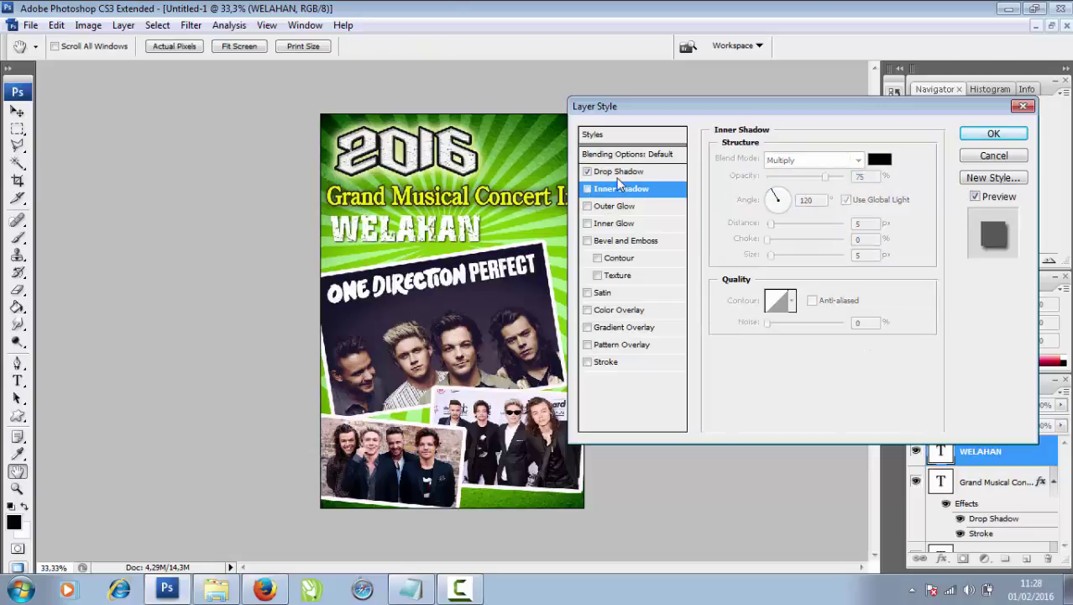
pyautogui.click(619, 172)
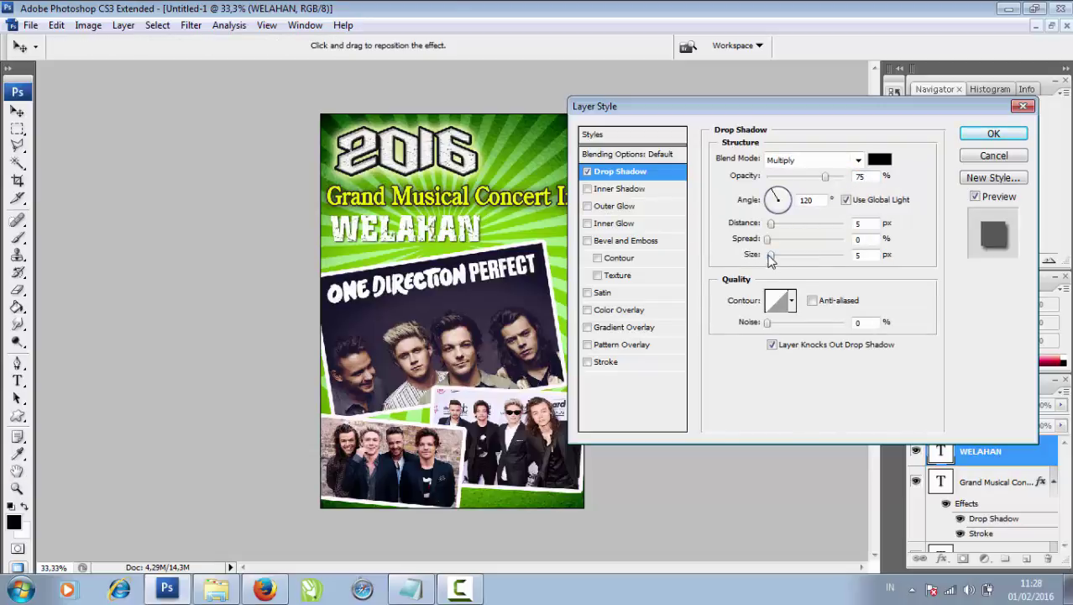
pyautogui.moveTo(776, 239)
pyautogui.mouseDown()
pyautogui.moveTo(788, 241)
pyautogui.moveTo(775, 234)
pyautogui.mouseUp()
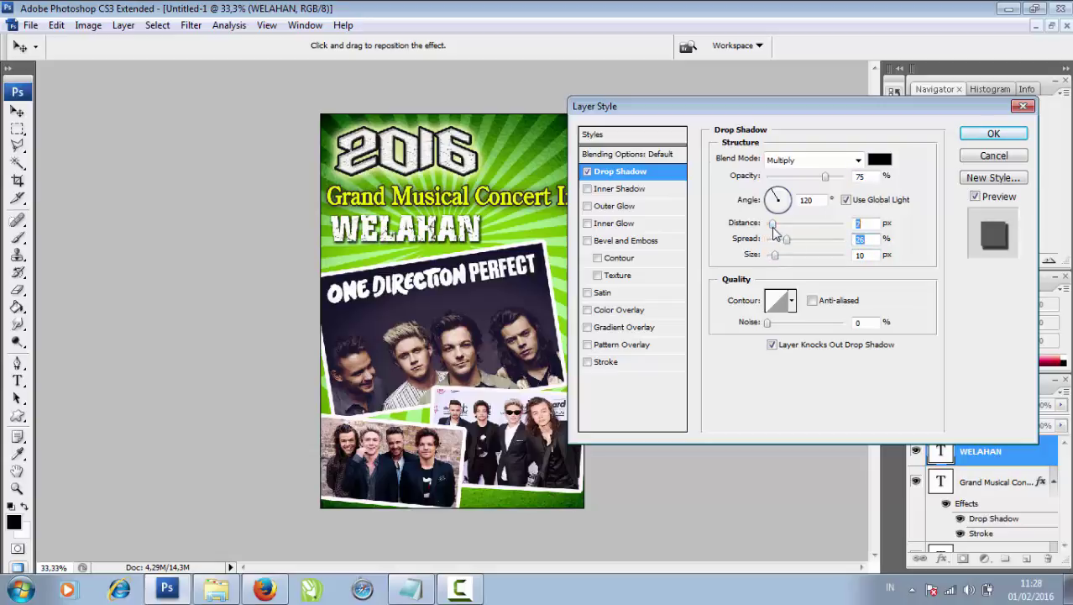
pyautogui.click(989, 136)
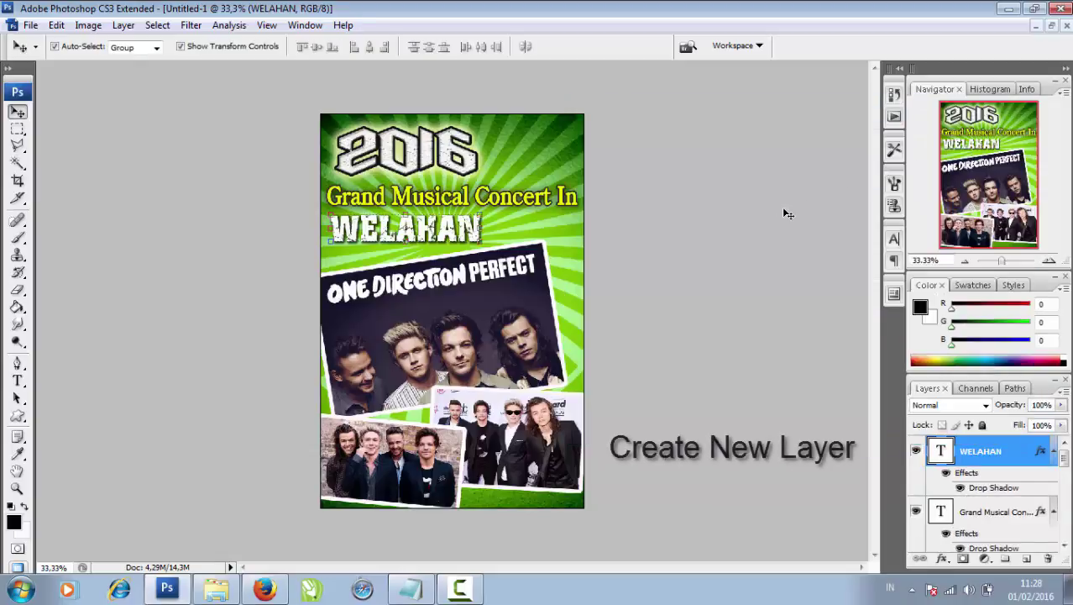
# Step: On a new layer, trace a slanted tag selection over the poster's upper right
pyautogui.click(1028, 559)
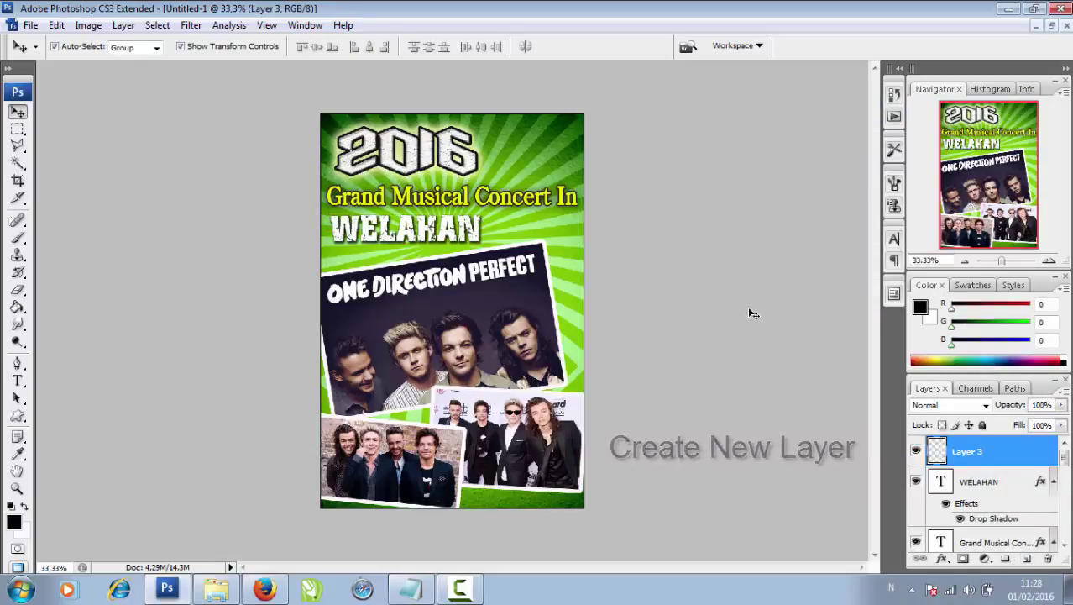
pyautogui.click(13, 151)
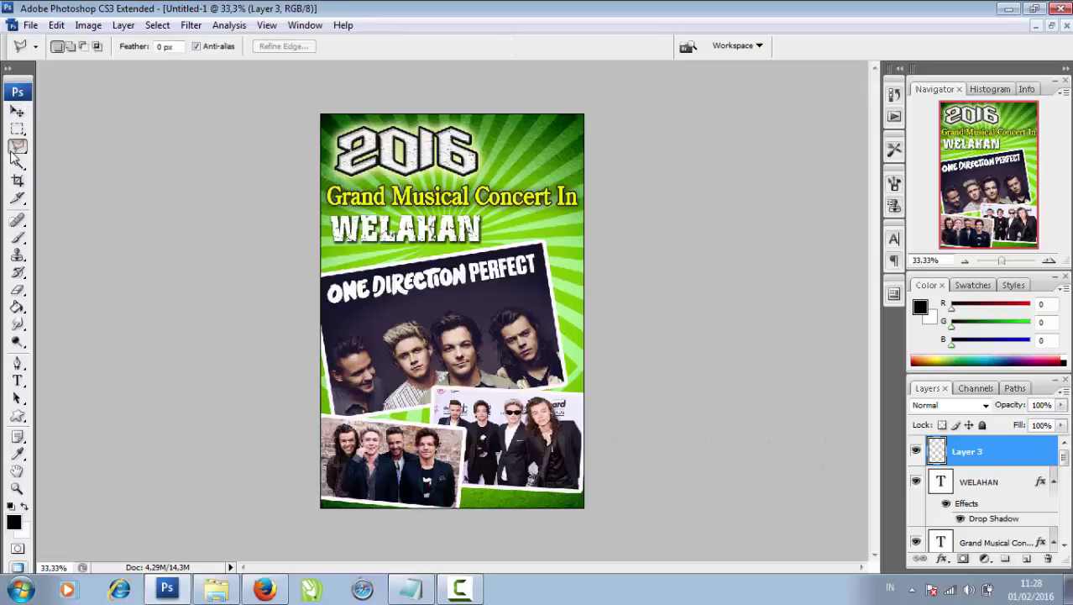
pyautogui.hotkey('ctrl', '+')
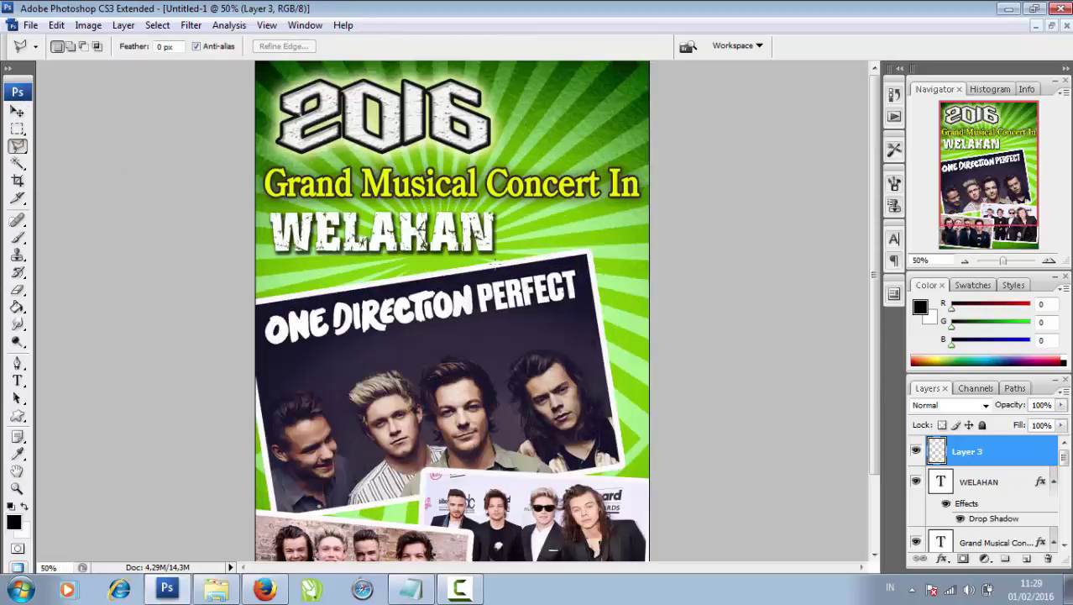
pyautogui.click(498, 257)
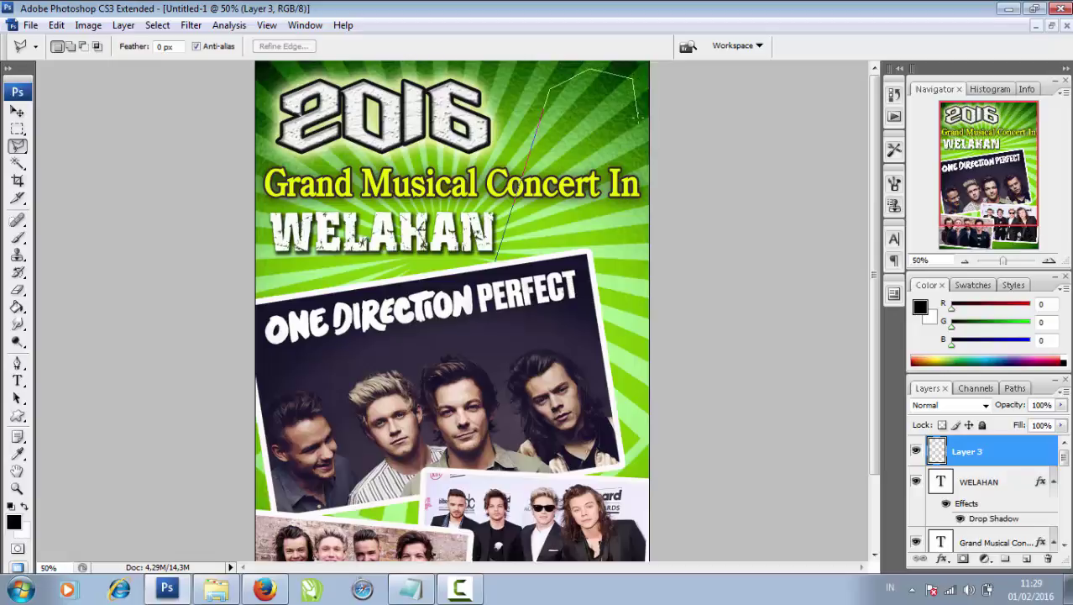
pyautogui.moveTo(640, 119); pyautogui.dragTo(475, 268)
pyautogui.click(498, 260)
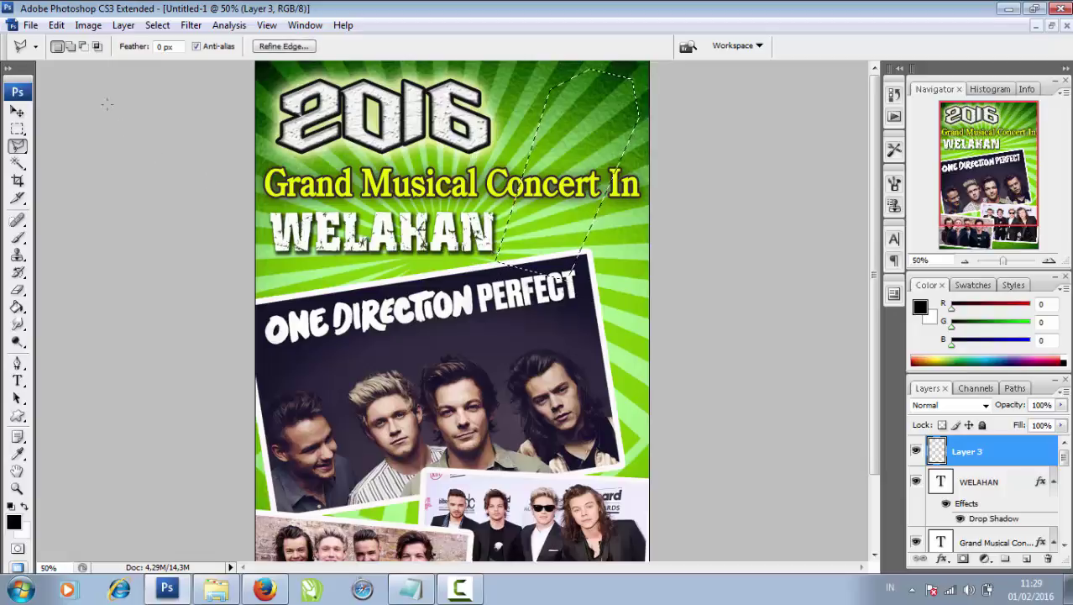
# Step: Fill the tag with black, deselect, and rename the layer PAPER, placed below WELAHAN
pyautogui.press('v')
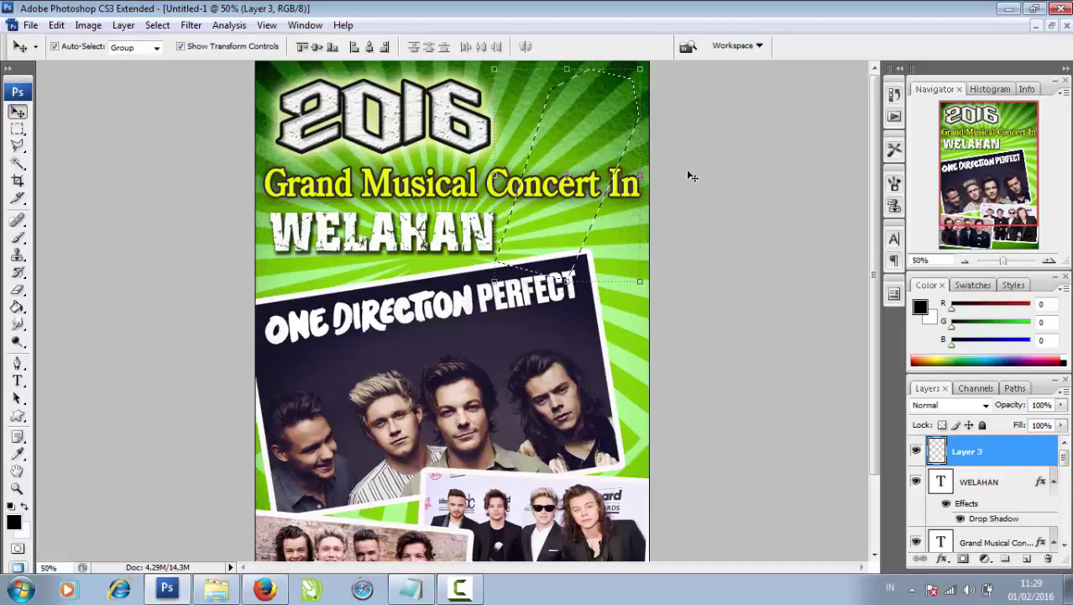
pyautogui.hotkey('alt', 'BackSpace')
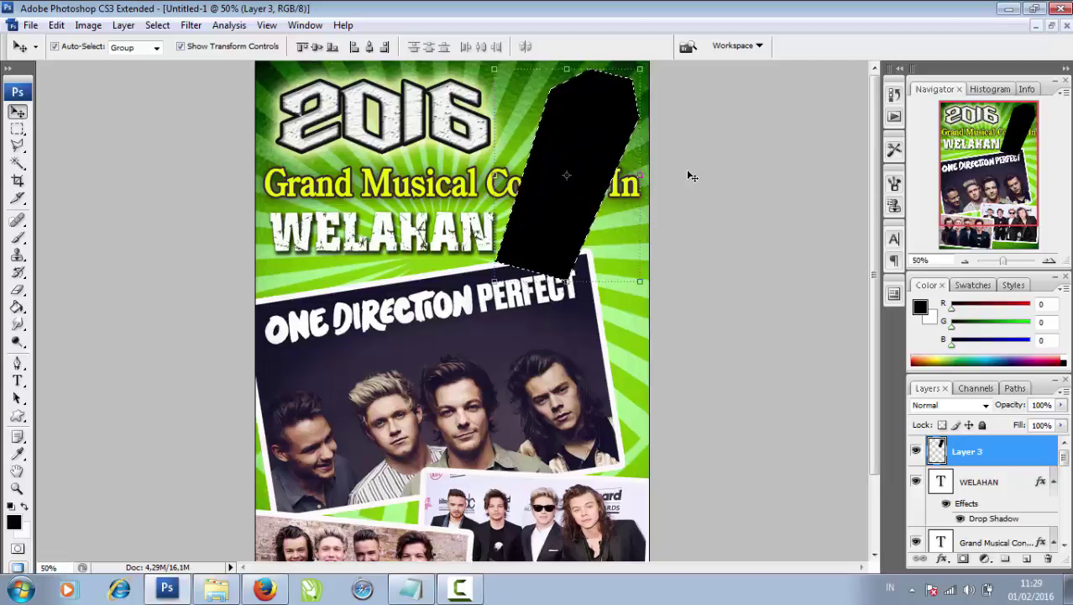
pyautogui.hotkey('ctrl', 'd')
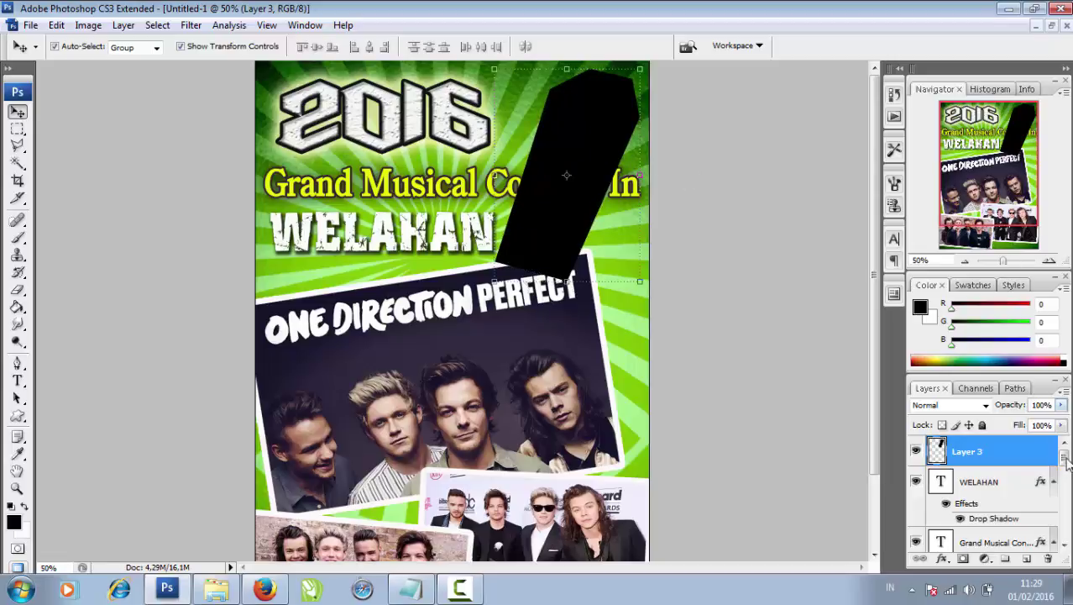
pyautogui.doubleClick(968, 453)
pyautogui.write('PAPER')
pyautogui.press('Return')
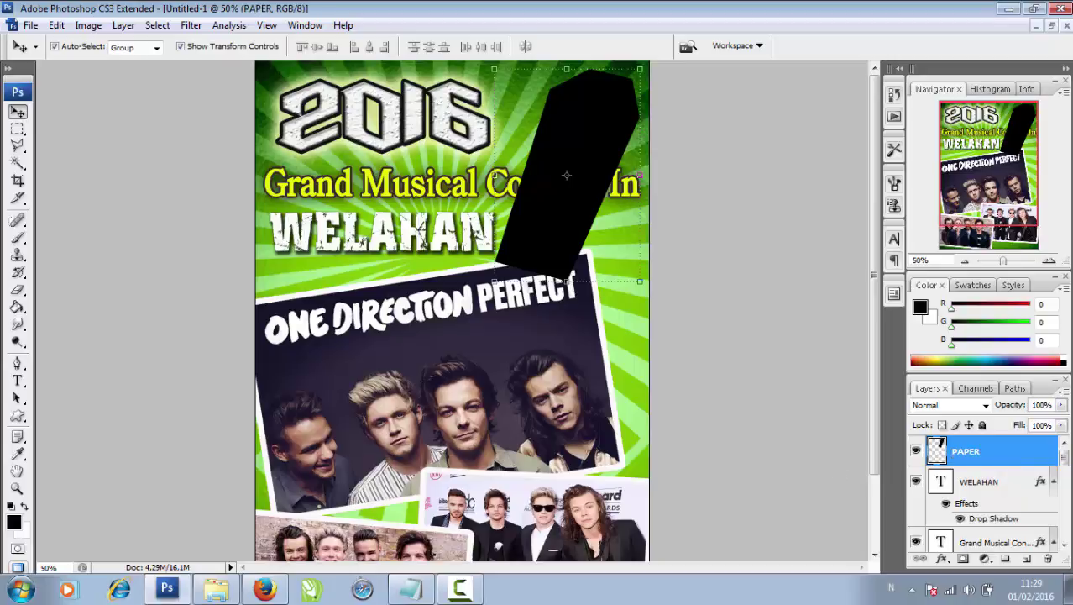
pyautogui.moveTo(1065, 458); pyautogui.dragTo(1065, 506)
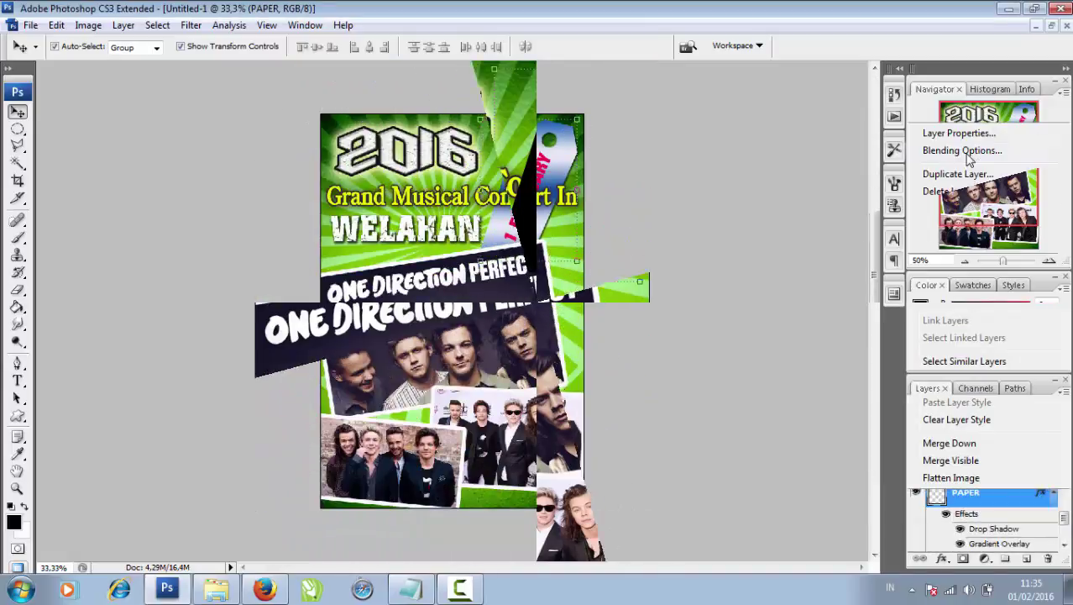
# Step: Enable Gradient Overlay on the PAPER layer and load the Simple gradient presets
pyautogui.click(966, 152)
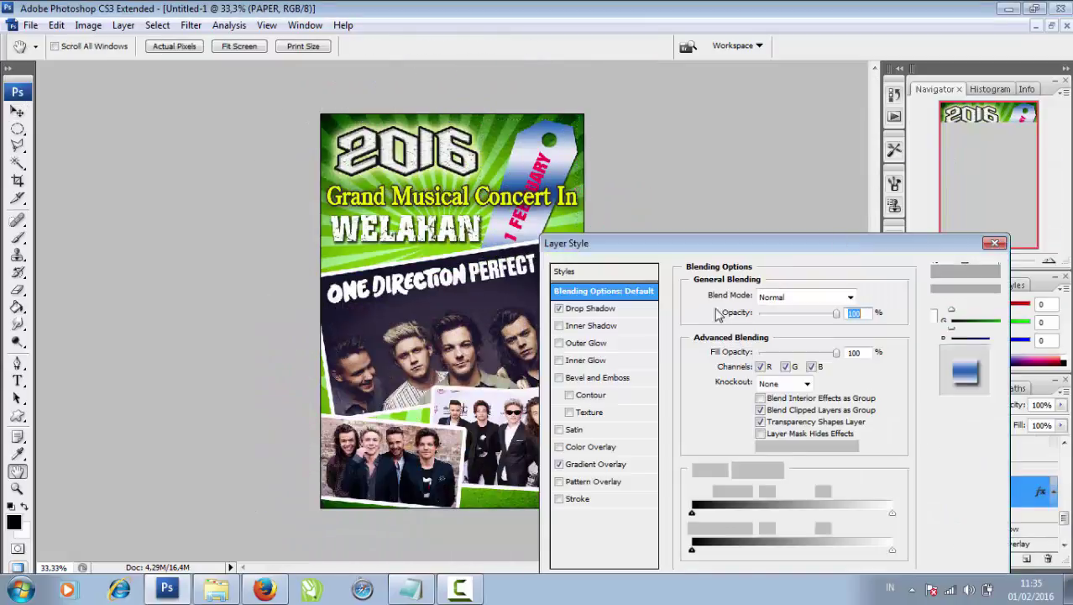
pyautogui.click(606, 467)
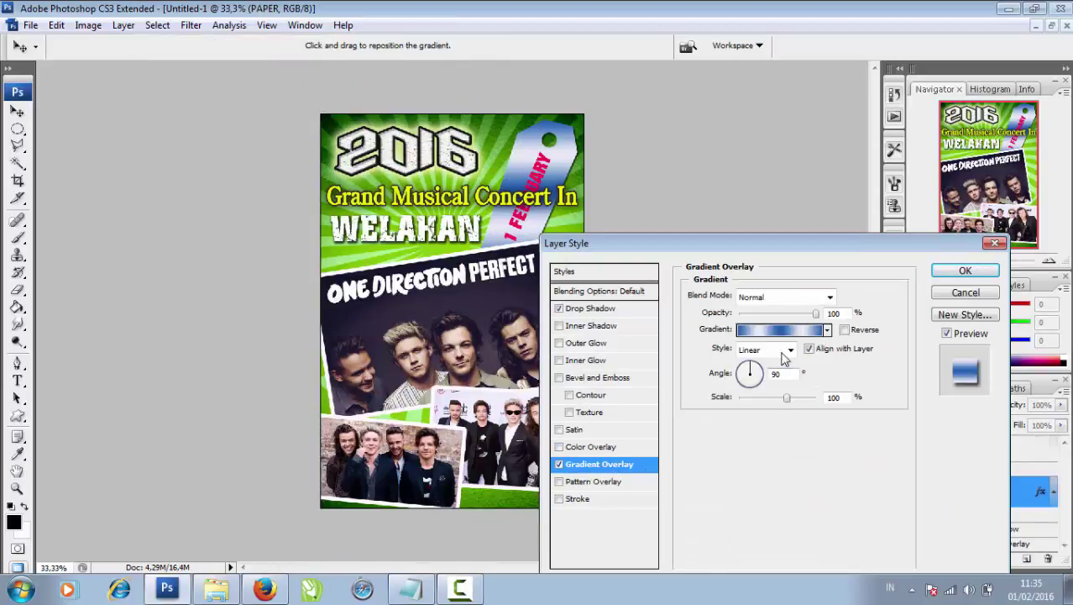
pyautogui.click(827, 330)
pyautogui.click(870, 353)
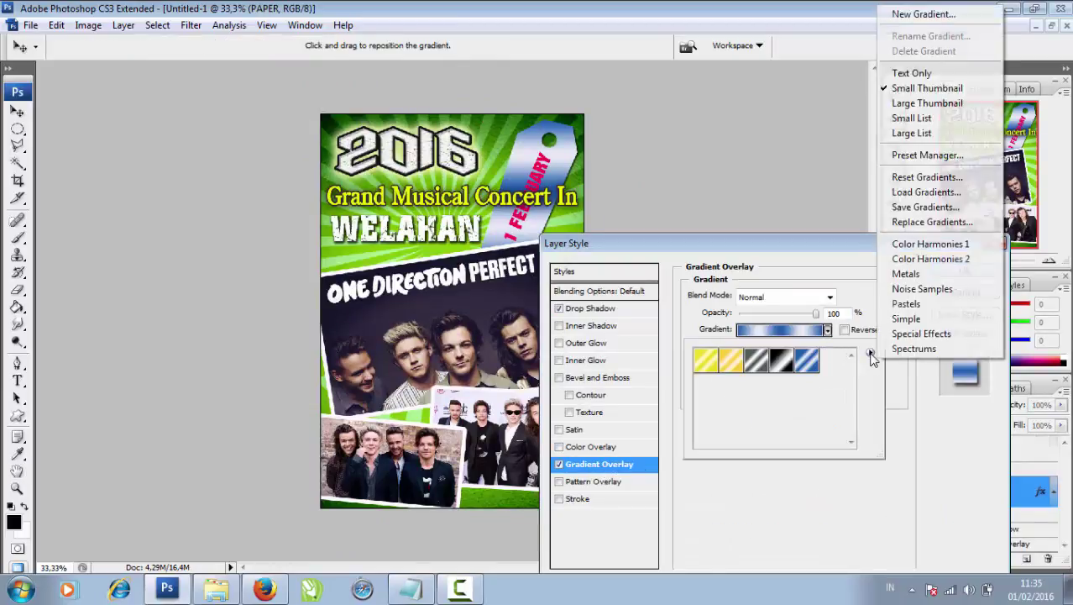
pyautogui.click(907, 320)
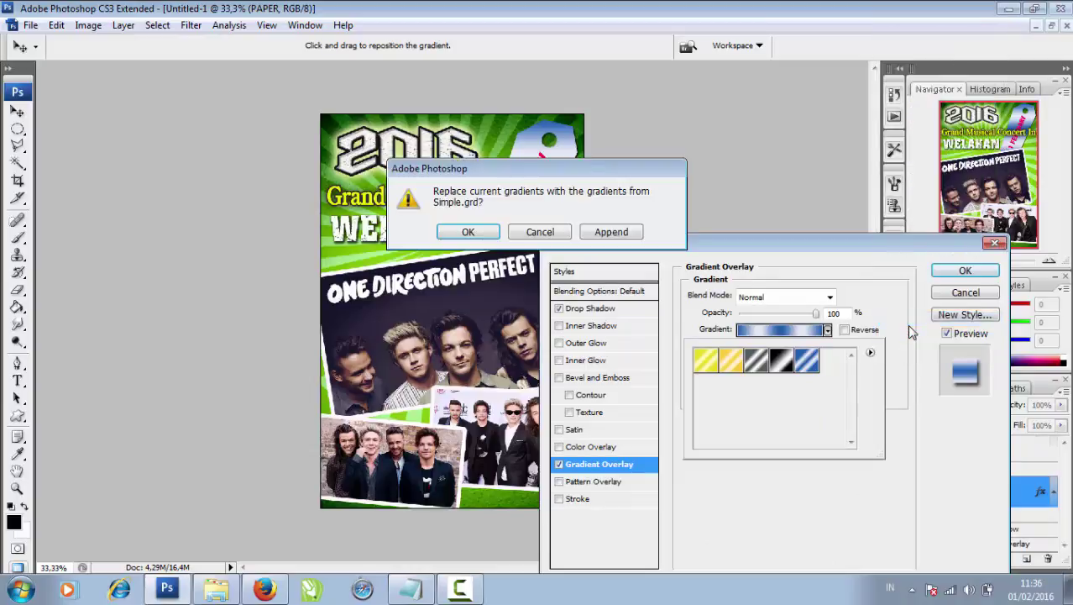
pyautogui.click(467, 234)
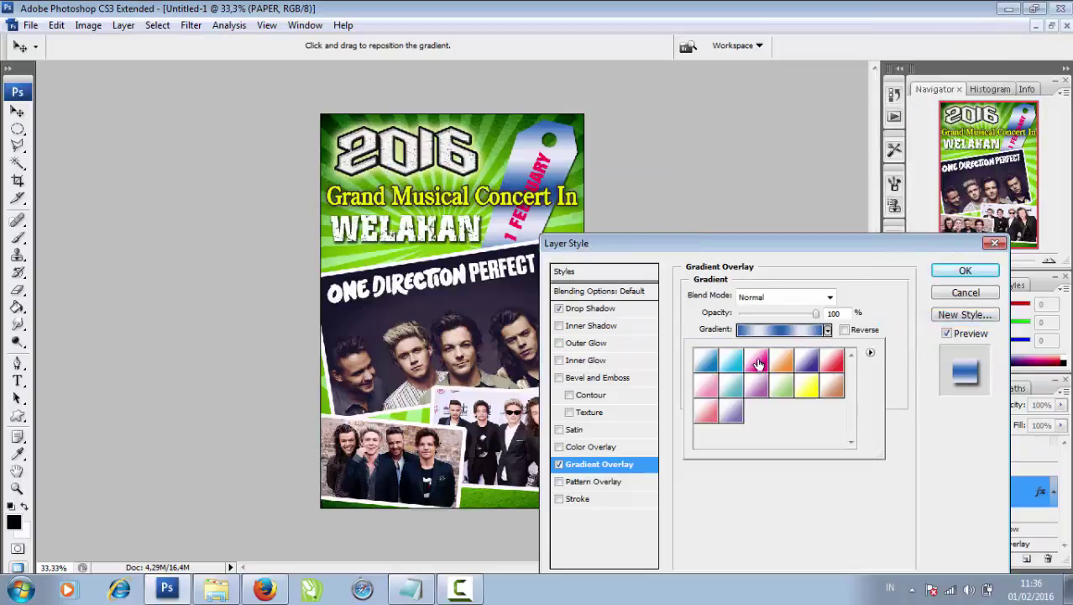
# Step: Choose the yellow Simple gradient preset for the tag and apply it
pyautogui.click(757, 361)
pyautogui.click(757, 384)
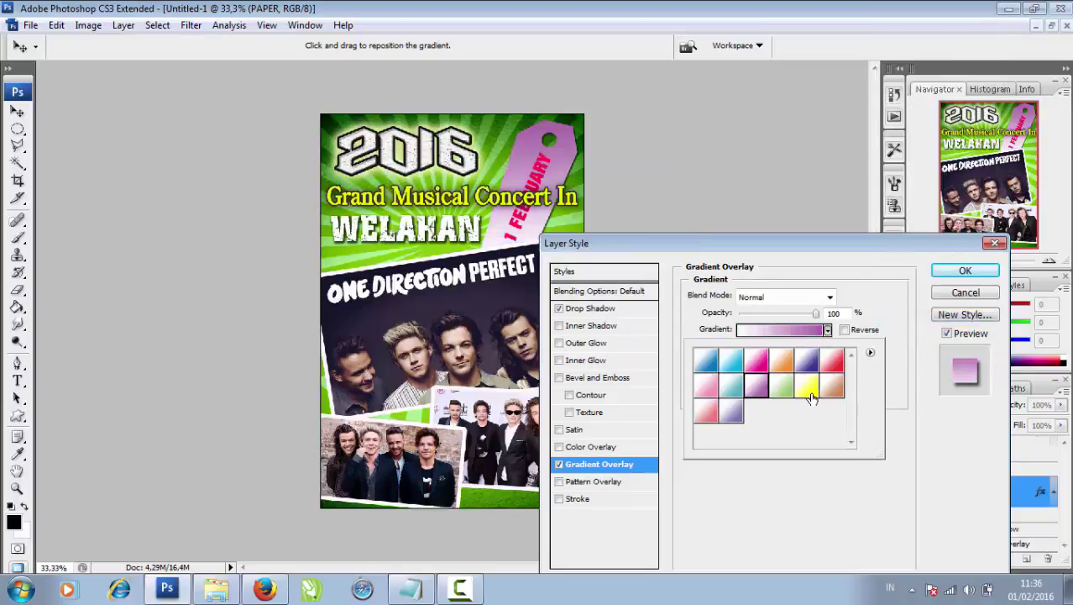
pyautogui.click(807, 387)
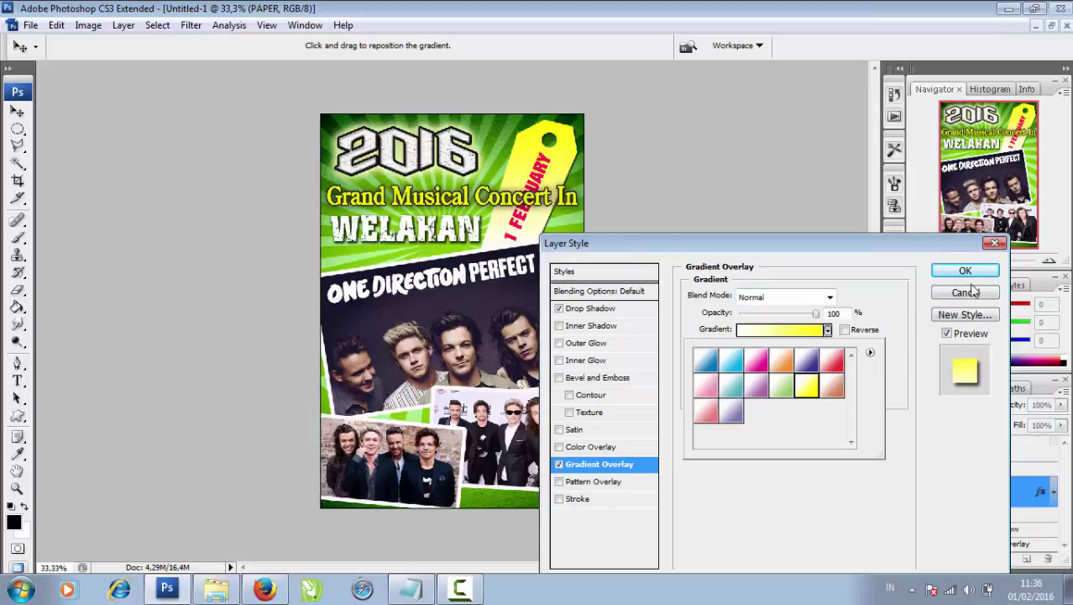
pyautogui.click(825, 385)
pyautogui.click(807, 386)
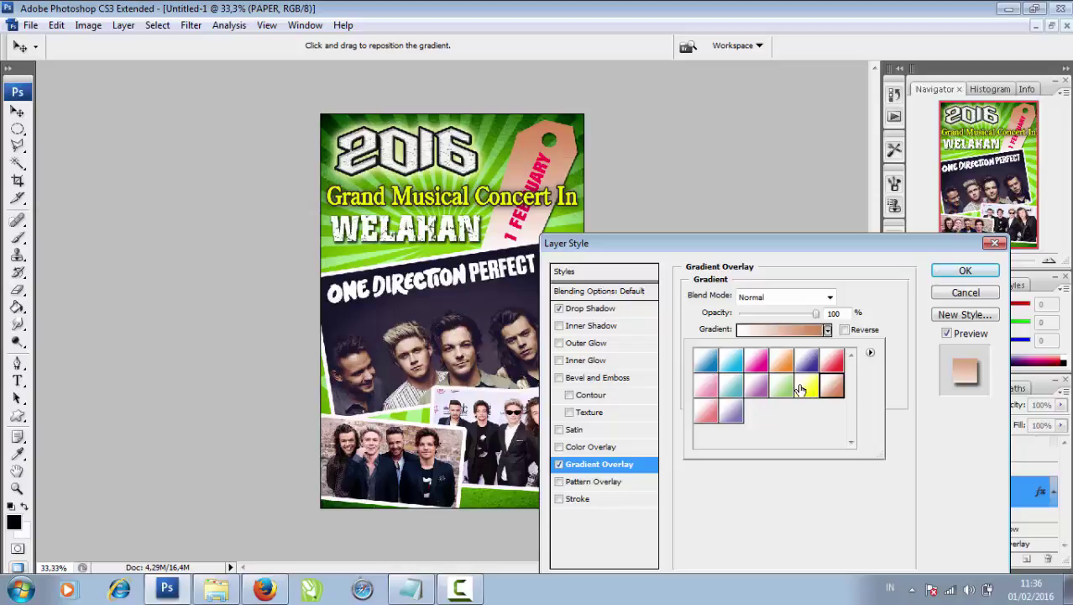
pyautogui.click(972, 270)
pyautogui.click(972, 270)
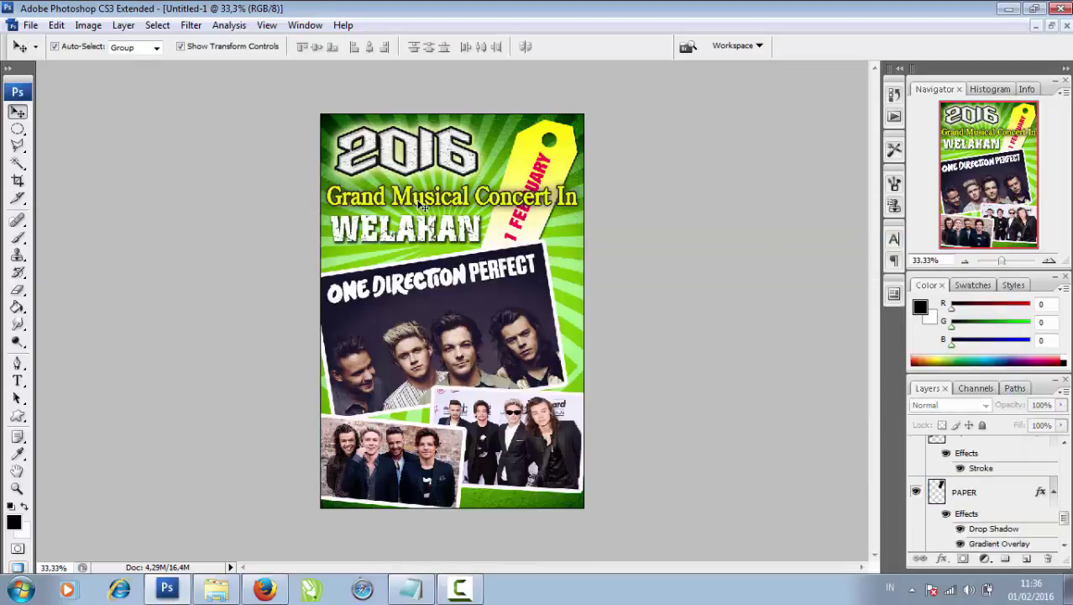